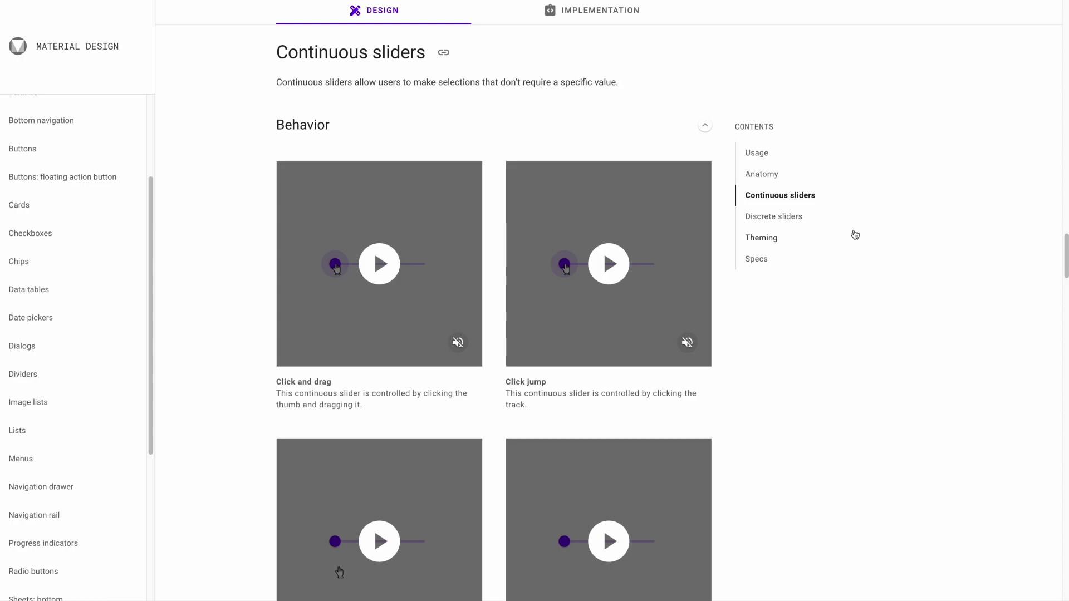
scroll(499, 282, down, 10)
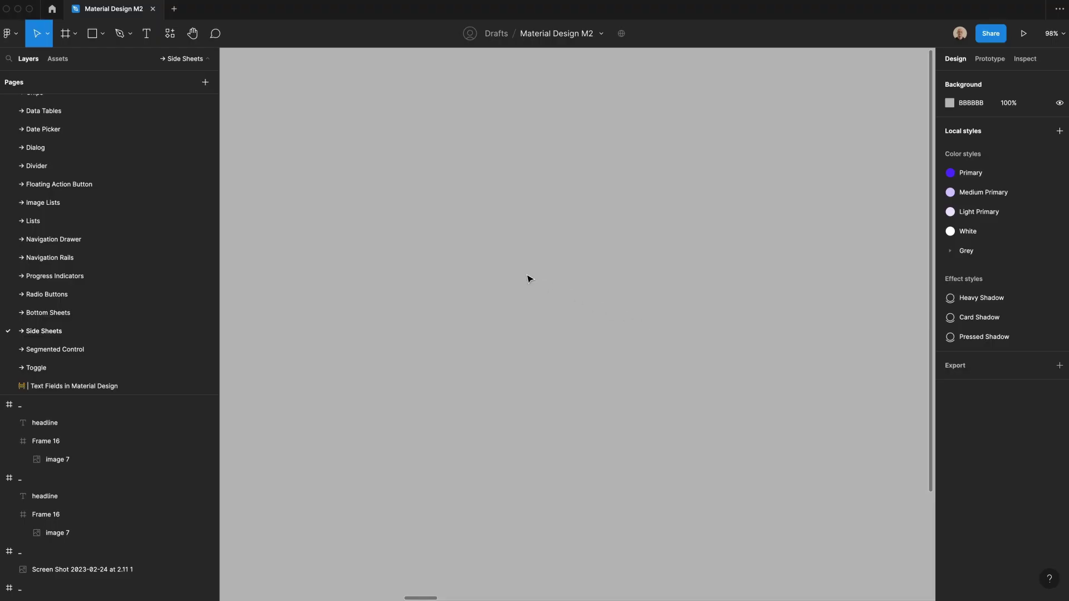
Step: Draw a horizontal rectangle on the empty canvas and set its size to 320 × 4
key(r)
drag(509, 264, 670, 288)
click(963, 126)
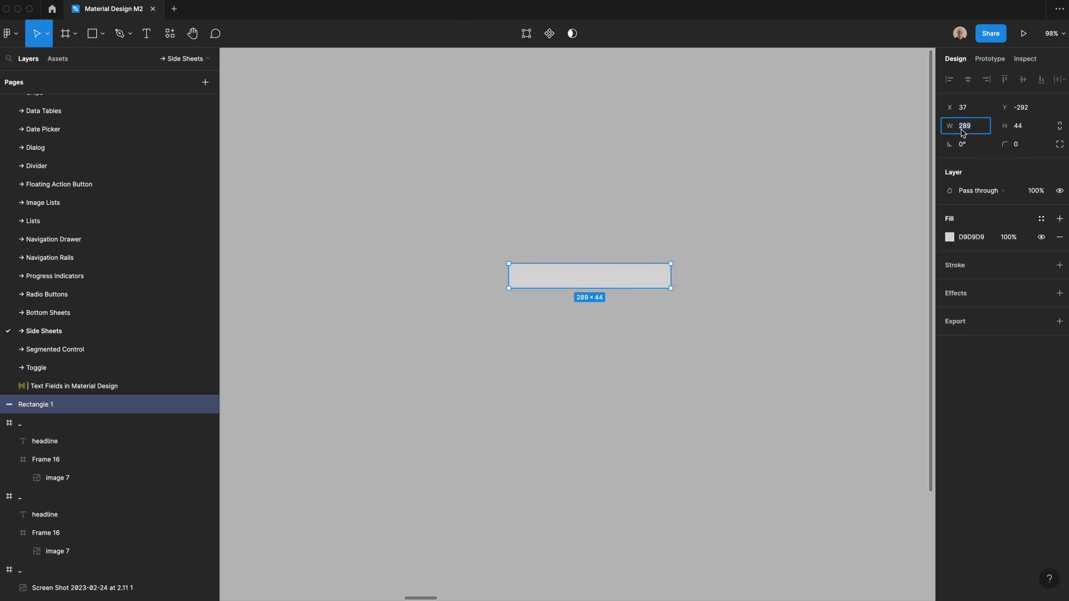
text(320)
key(Tab)
key(Return)
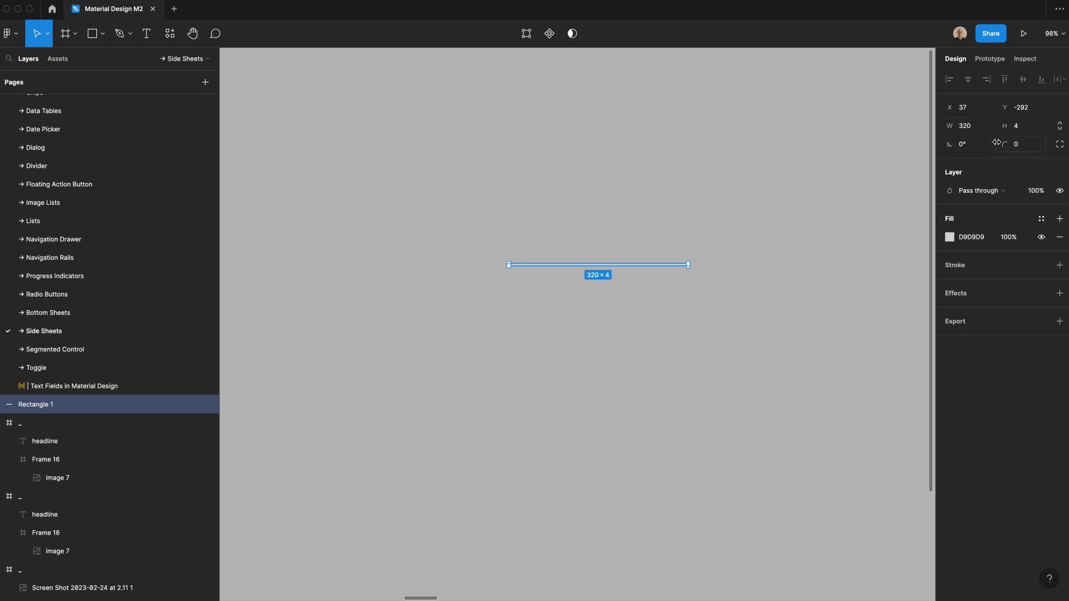
Step: Give the bar a corner radius of 10 and the Light Primary color style as its fill
click(1019, 145)
text(10)
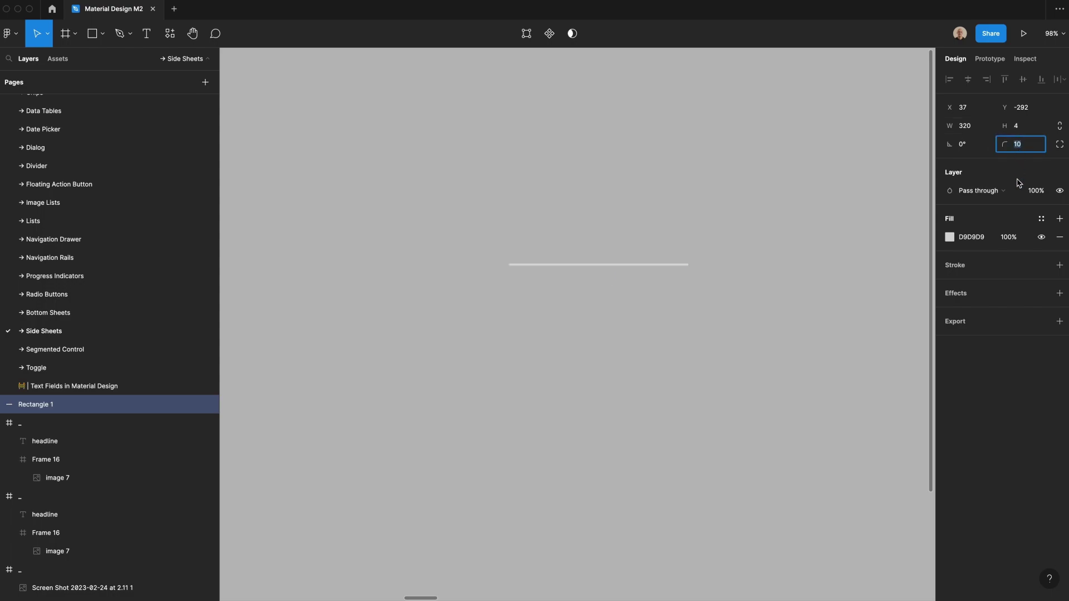
click(1041, 218)
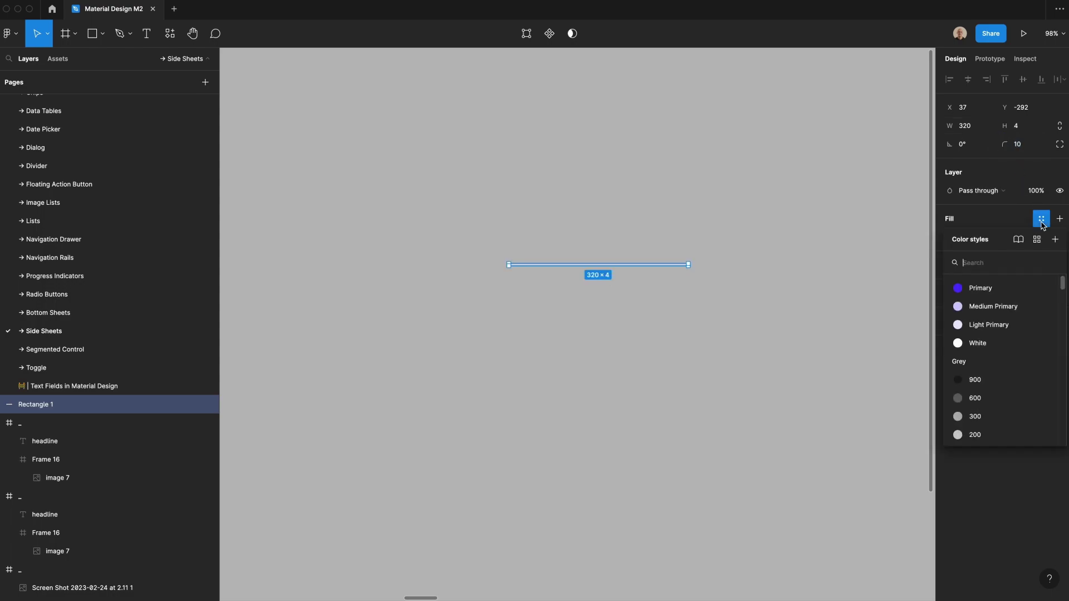
click(985, 324)
click(784, 298)
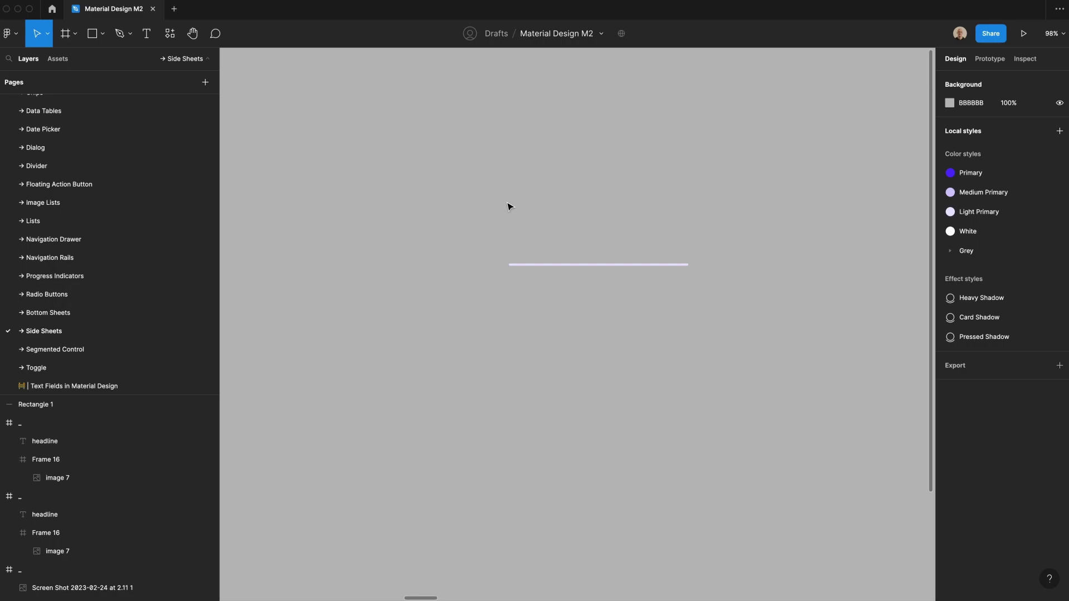
Step: Rename the bar's layer as background
double_click(35, 404)
key(BackSpace)
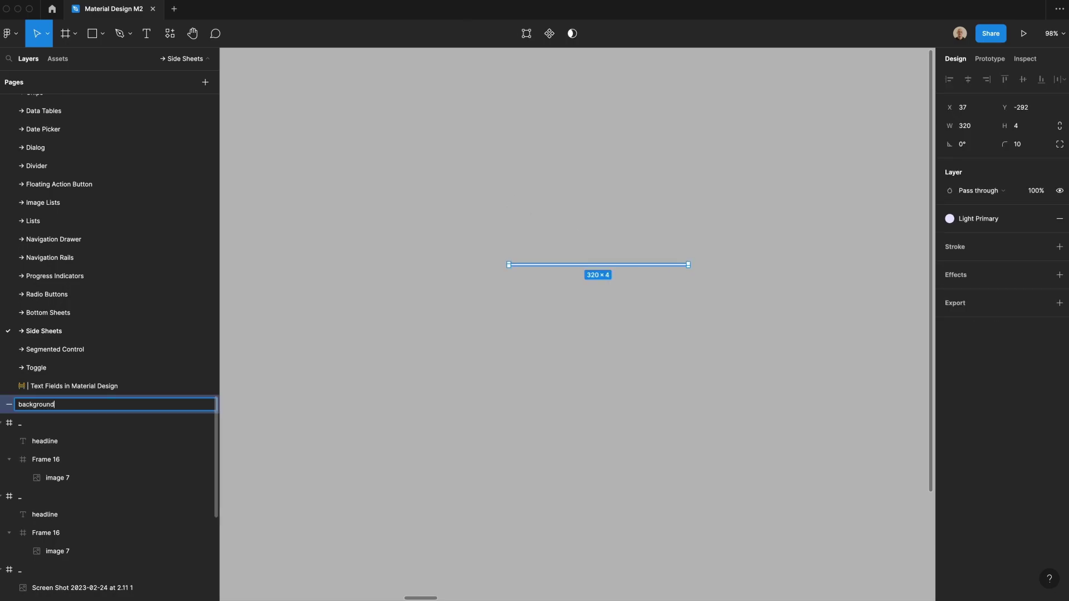
key(Return)
Step: Duplicate the background bar in place and halve the copy's width to 160
key(super+d)
click(977, 126)
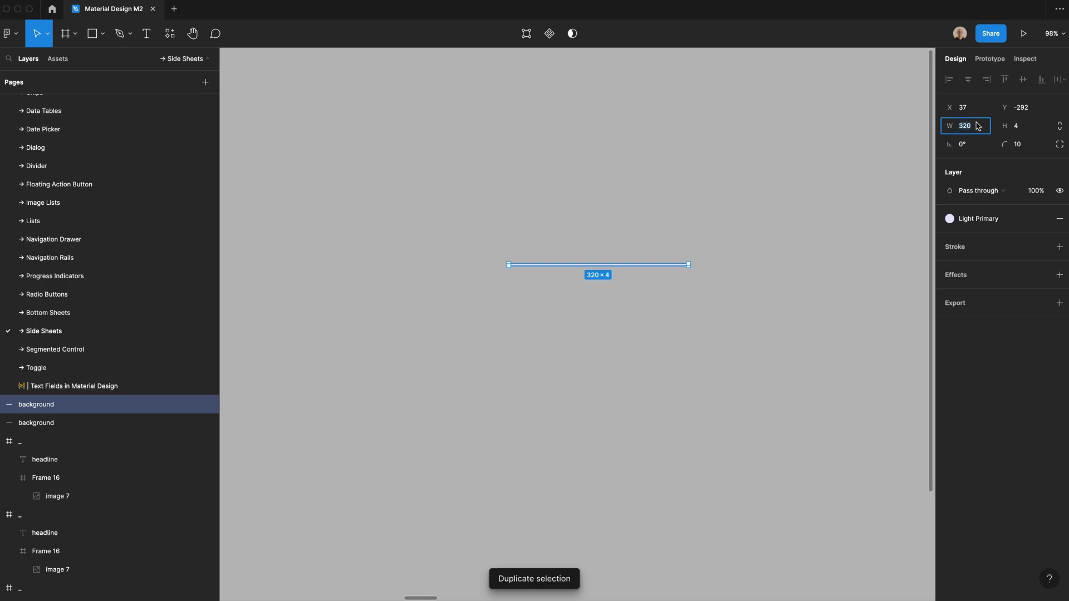
key(Right)
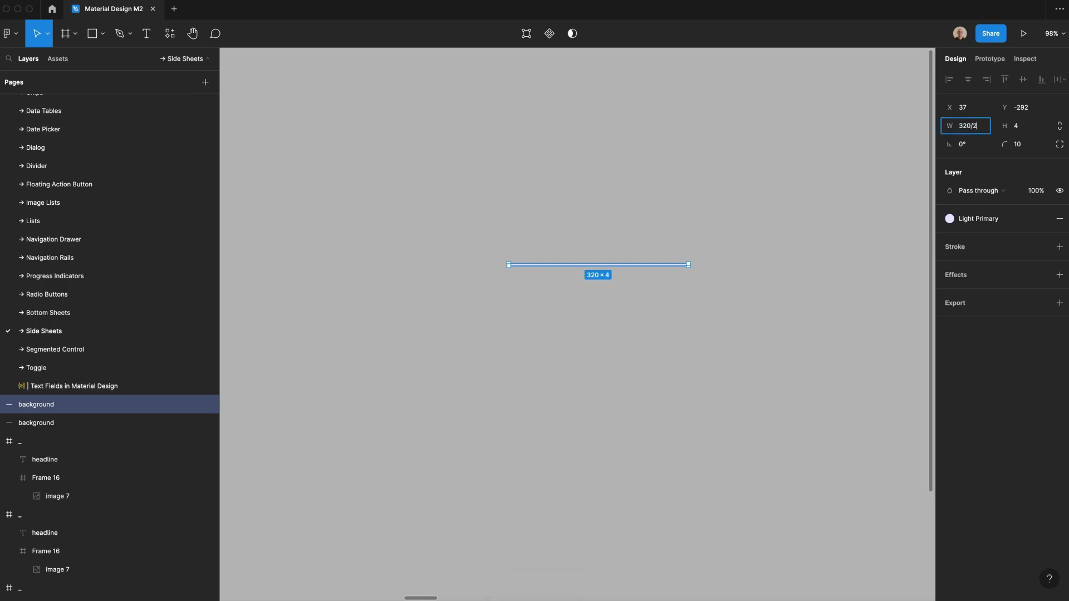
key(Return)
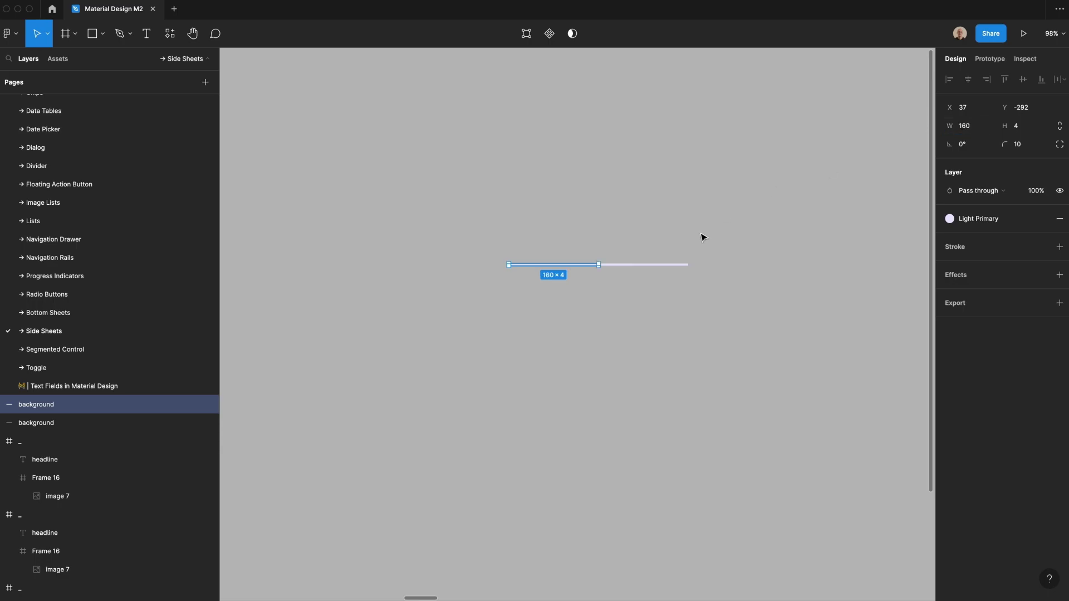
Step: Change the shorter bar's fill to the Primary color style
click(612, 231)
click(582, 265)
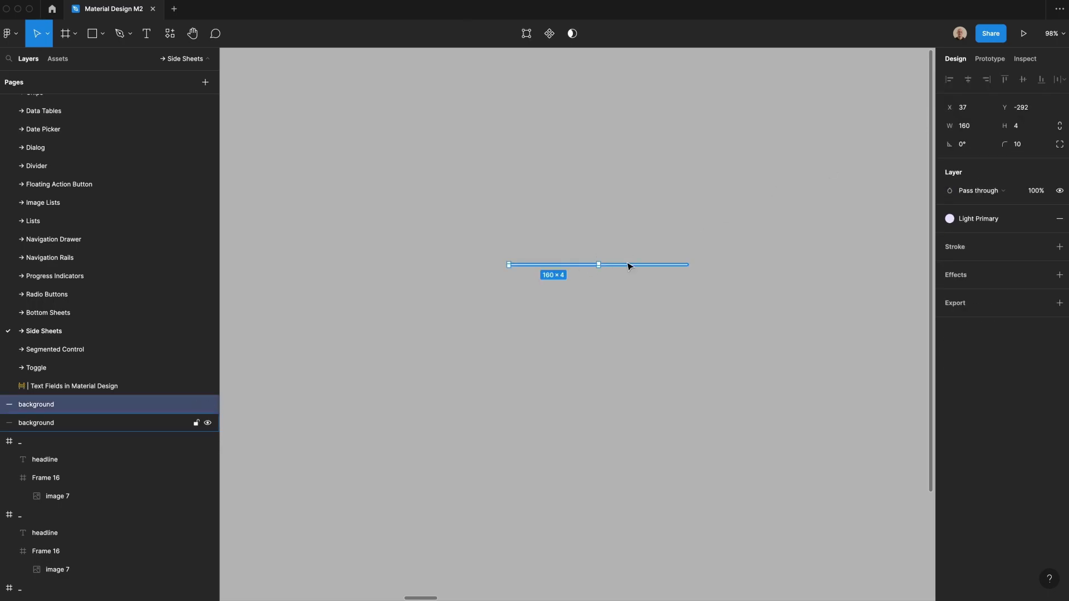
click(949, 220)
click(986, 288)
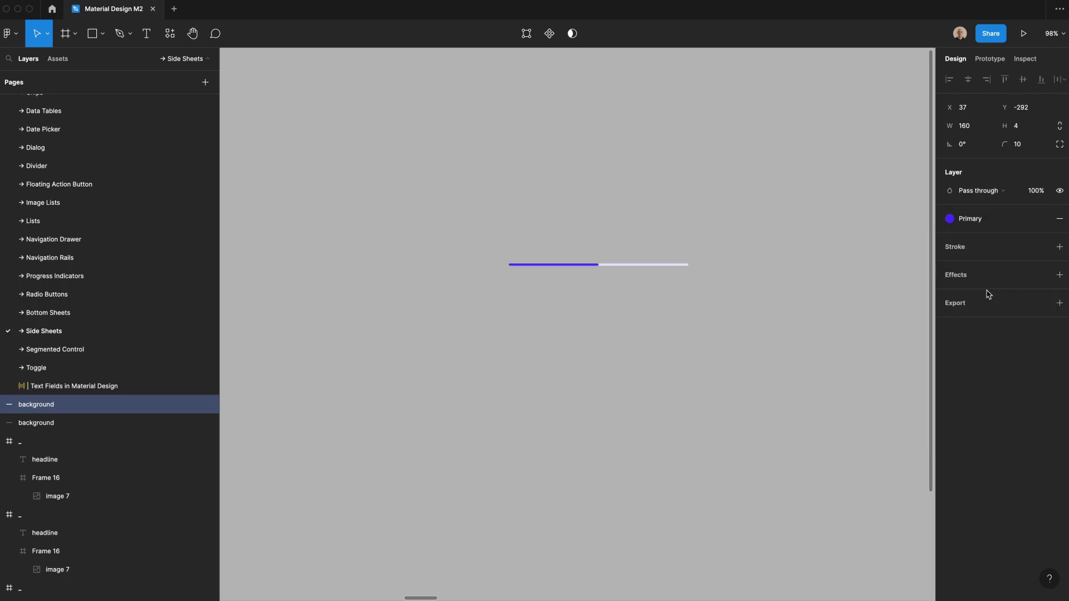
click(617, 163)
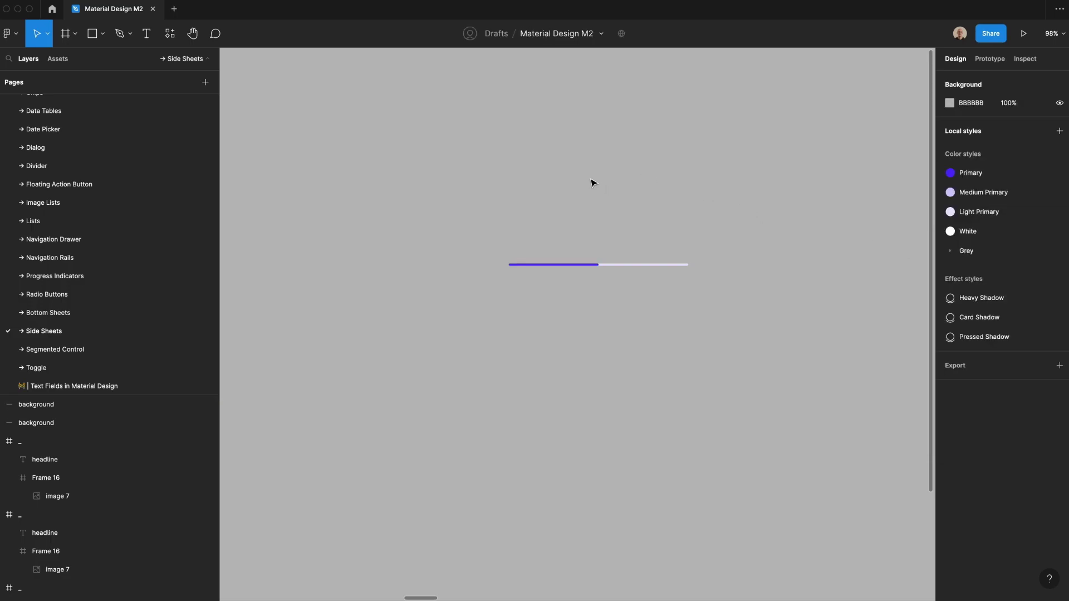
Step: Draw a circle above the bars, set its size to 20 × 20 and fill it with the Primary color style
key(o)
drag(586, 210, 598, 222)
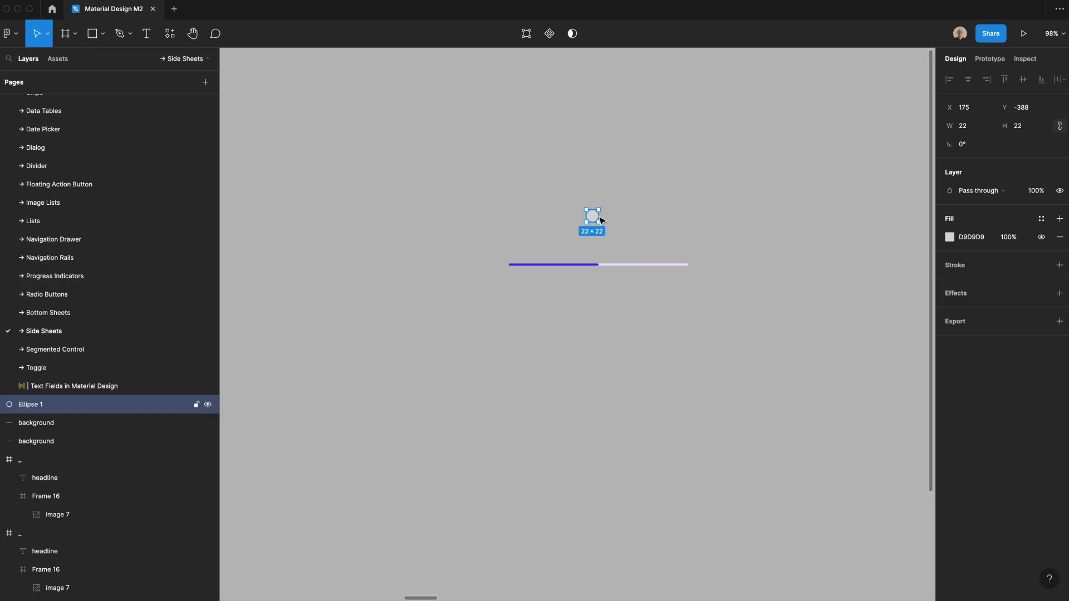
click(986, 126)
key(Down)
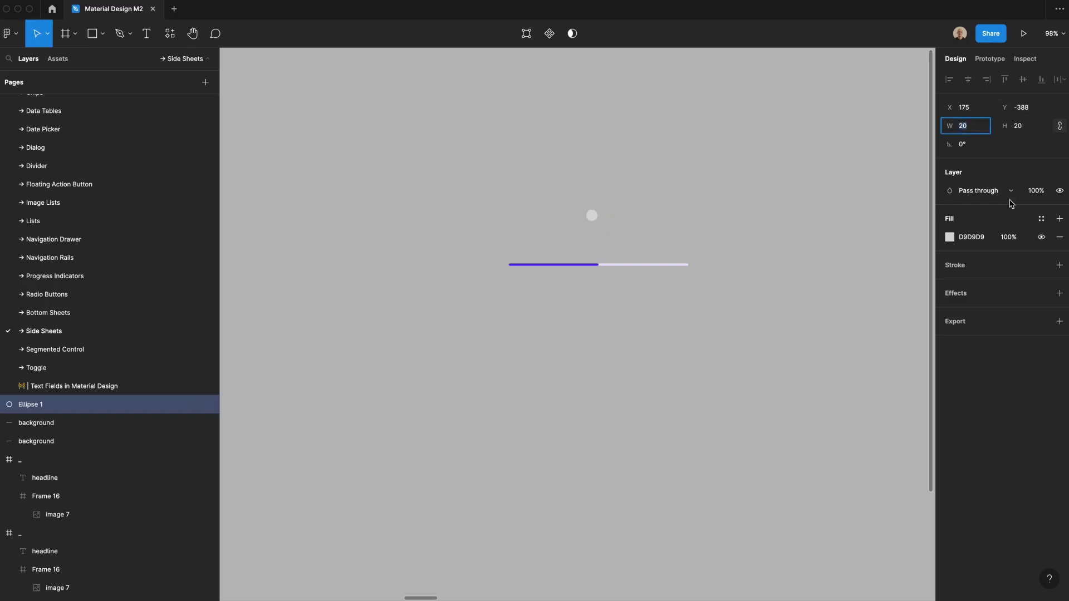
click(1041, 219)
click(979, 286)
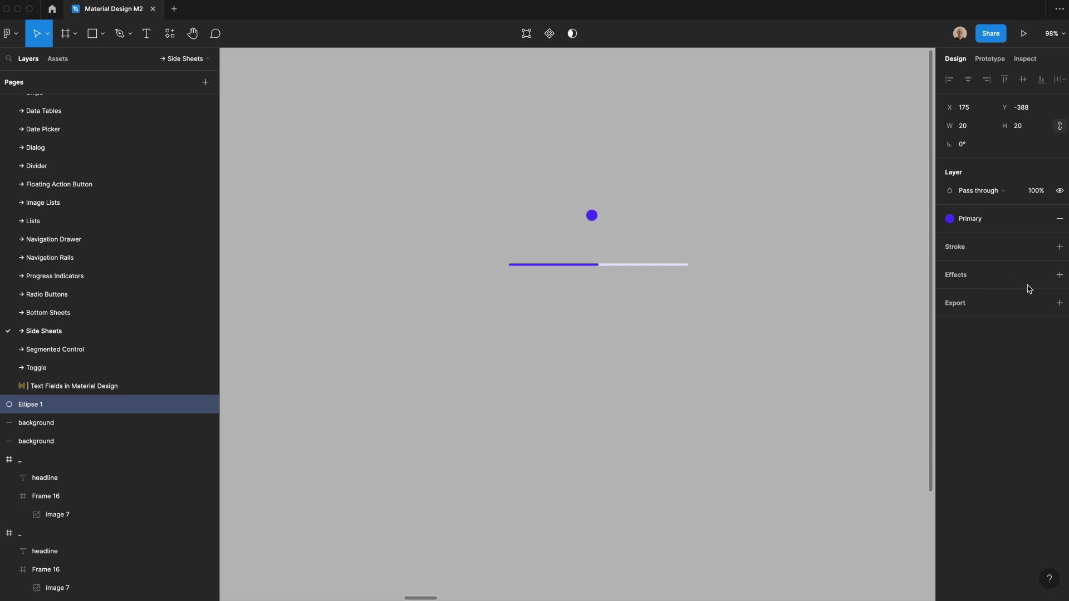
Step: Apply the Card Shadow effect style to the circle and center it on the short purple bar's right end
click(1041, 275)
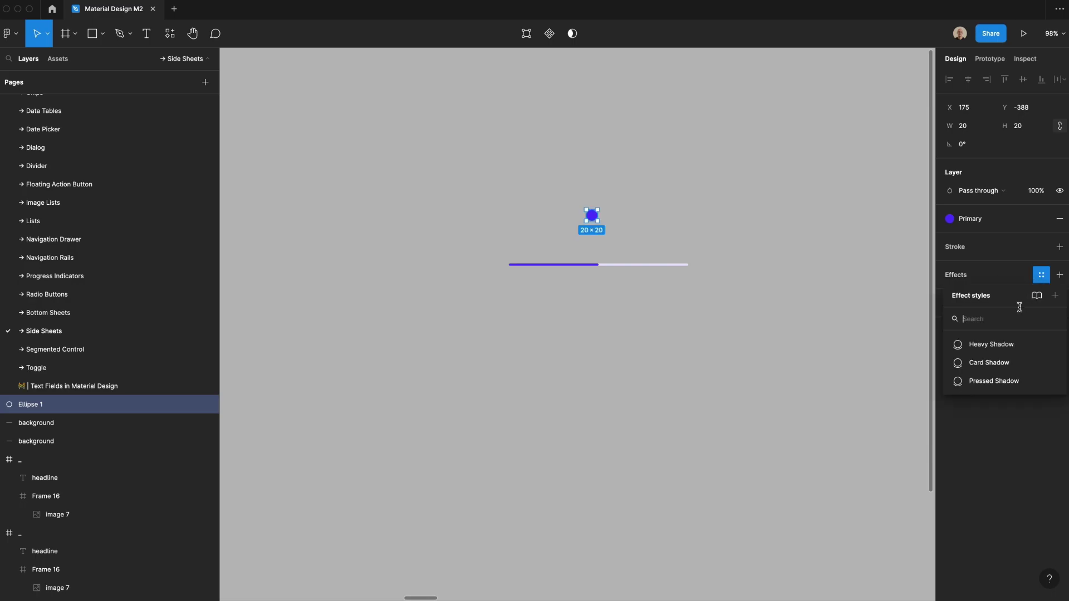
click(1002, 362)
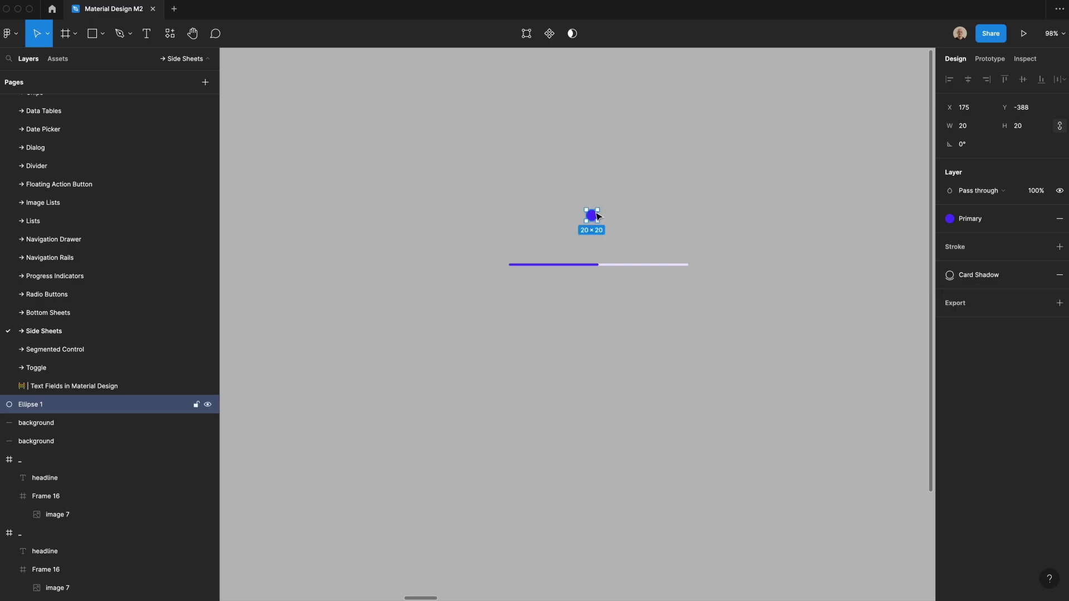
drag(597, 216, 576, 346)
scroll(600, 253, up, 10)
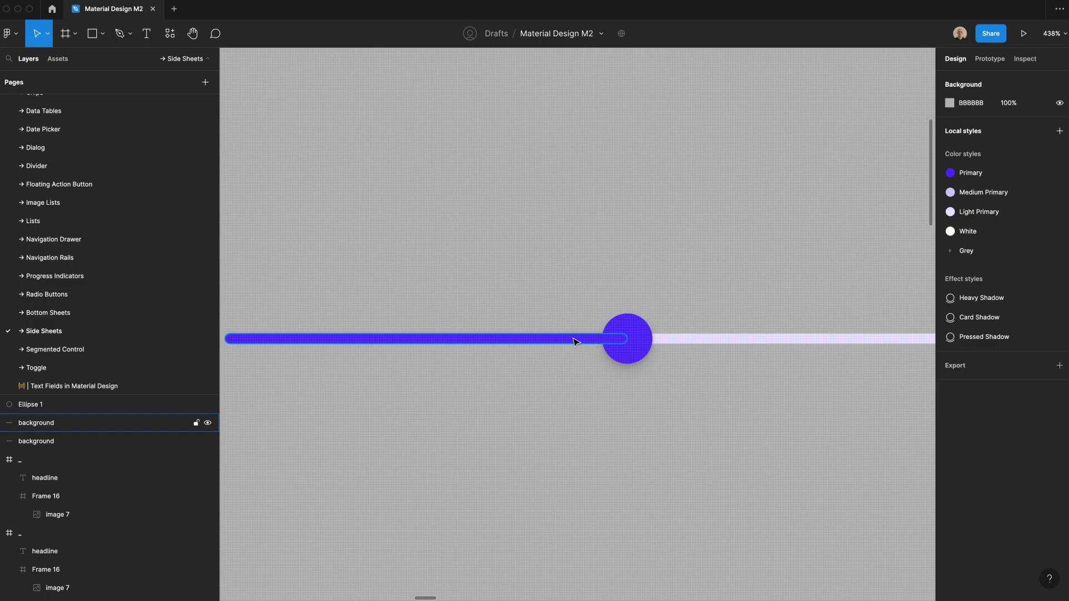
Step: Thicken the purple bar to a height of 6, keeping it vertically centered on the background bar
click(576, 341)
drag(573, 334, 574, 329)
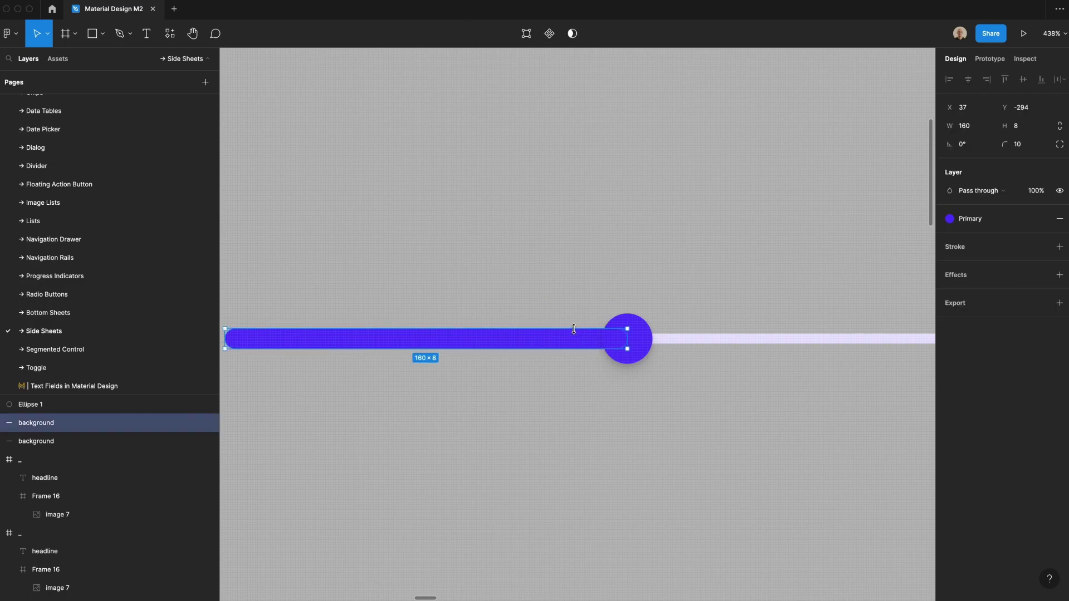
key(super+z)
key(z)
drag(526, 292, 659, 397)
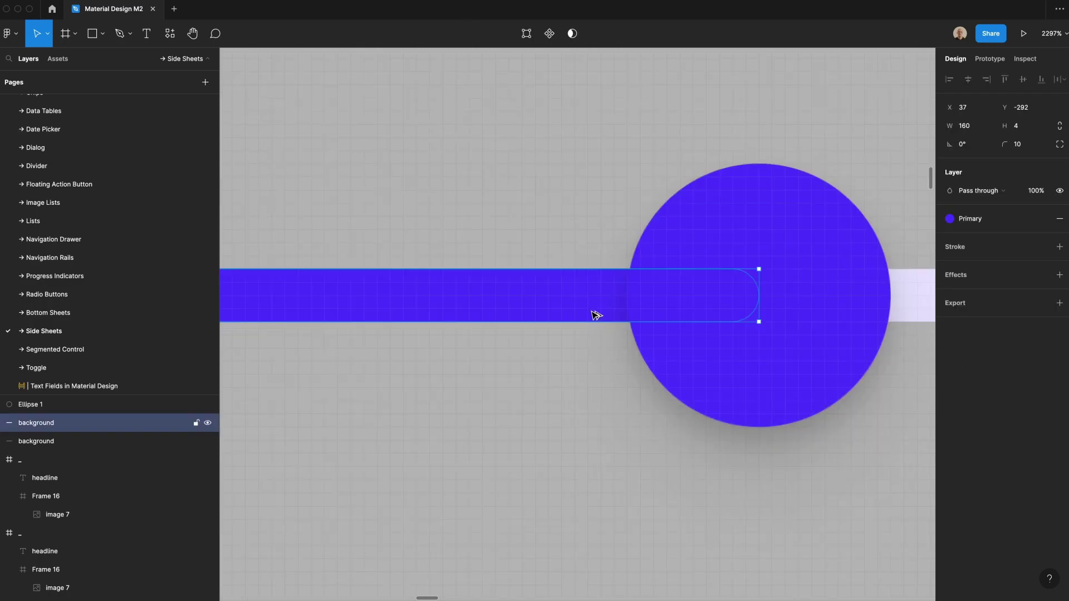
click(611, 396)
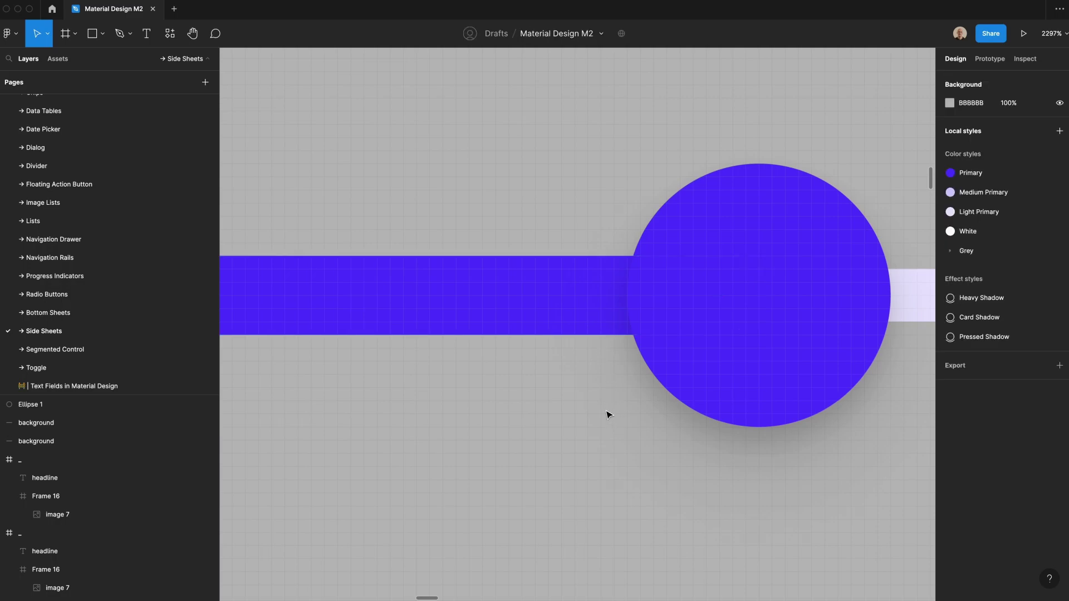
key(ctrl+minus)
key(ctrl+minus)
key(ctrl+minus)
key(ctrl+minus)
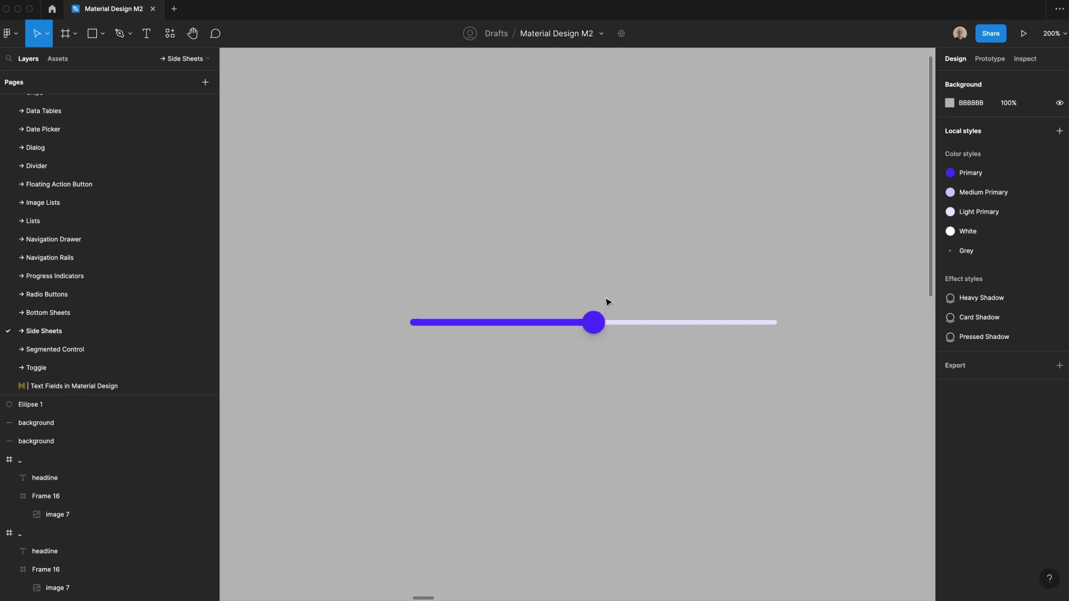
Step: Rename the circle's layer as slider and the purple bar's layer as fill
scroll(614, 239, right, 1)
drag(543, 225, 706, 418)
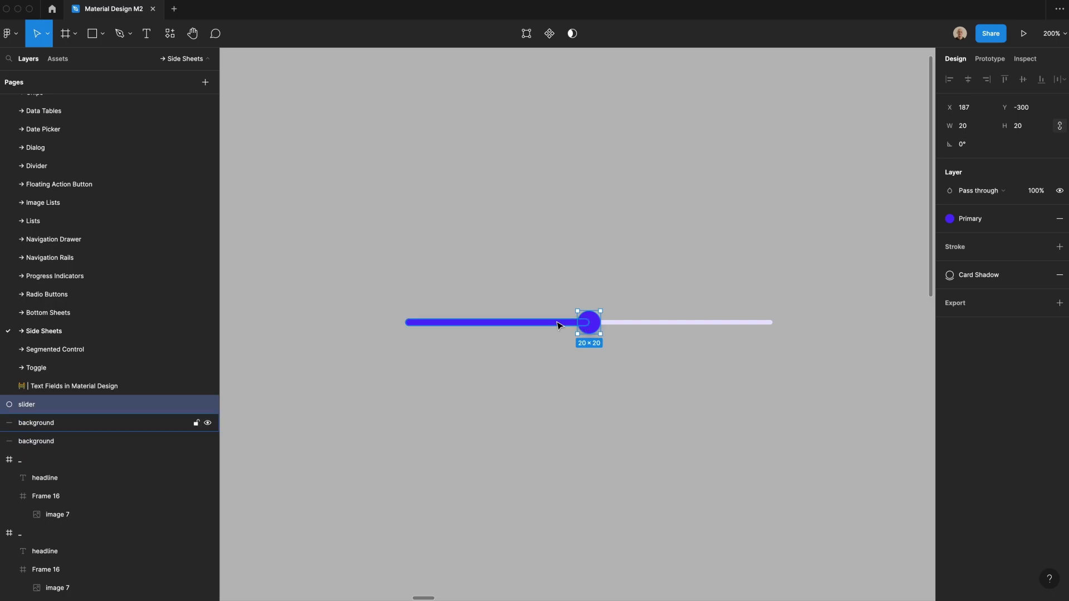
click(558, 323)
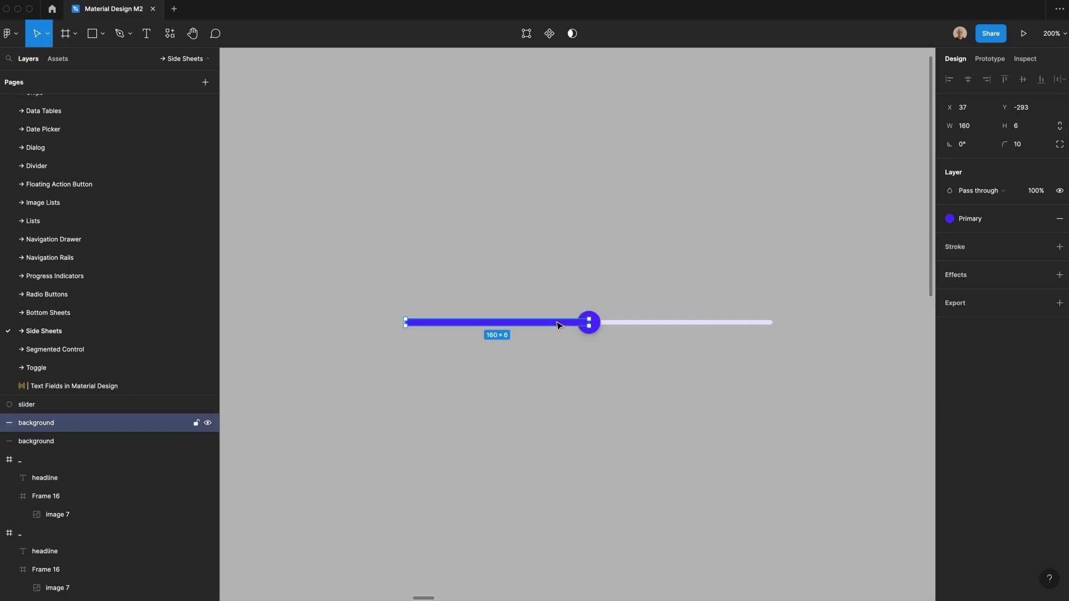
key(super+r)
text(fill)
key(Return)
Step: Wrap the circle and both bars in a frame and name the frame slider
drag(521, 265, 654, 404)
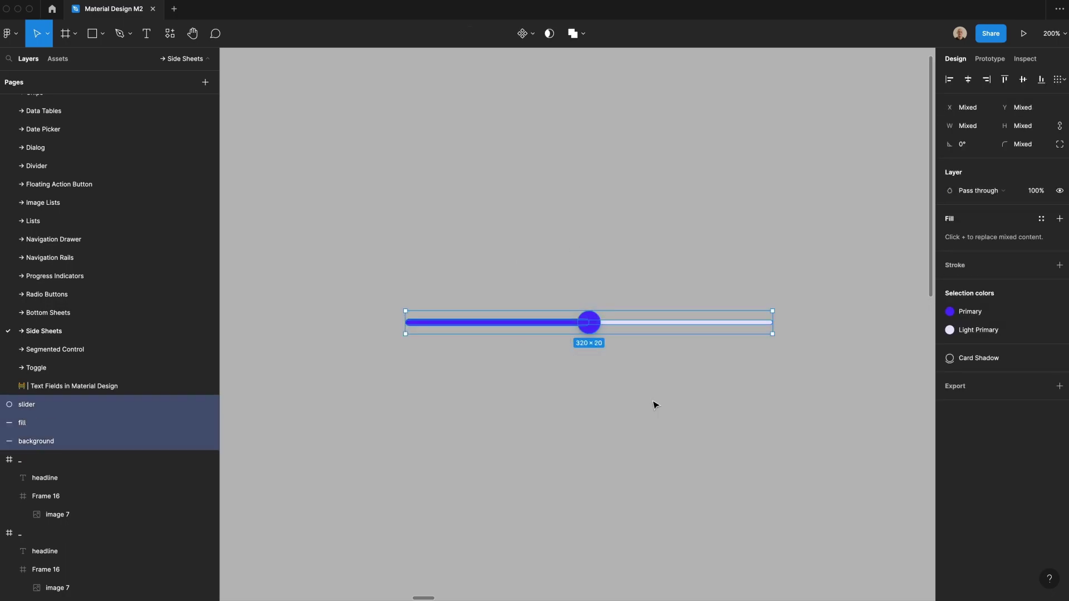
key(super+alt+g)
double_click(31, 406)
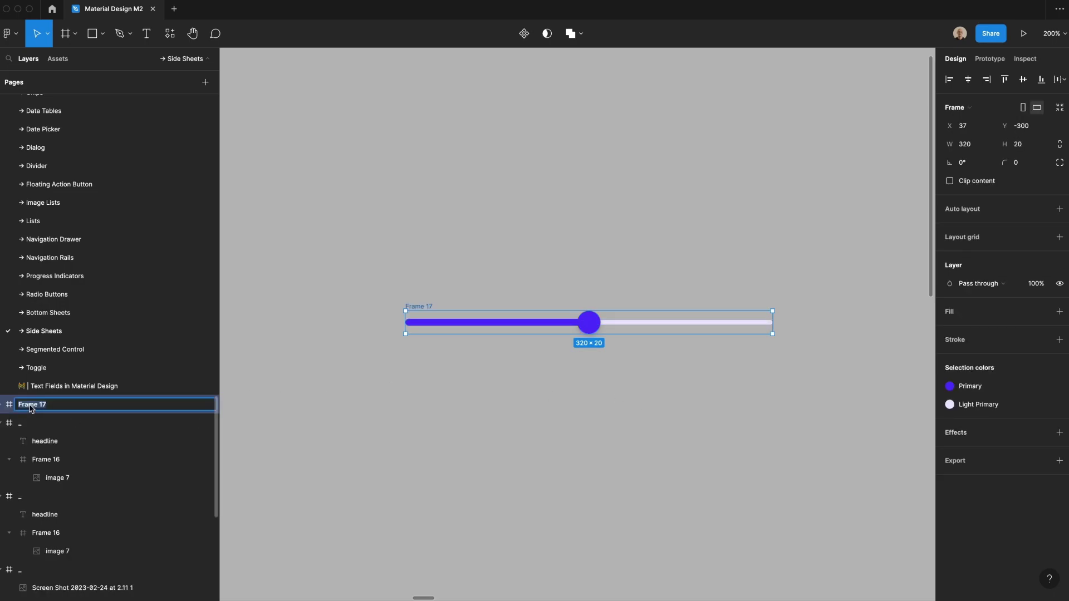
text(slider)
key(Return)
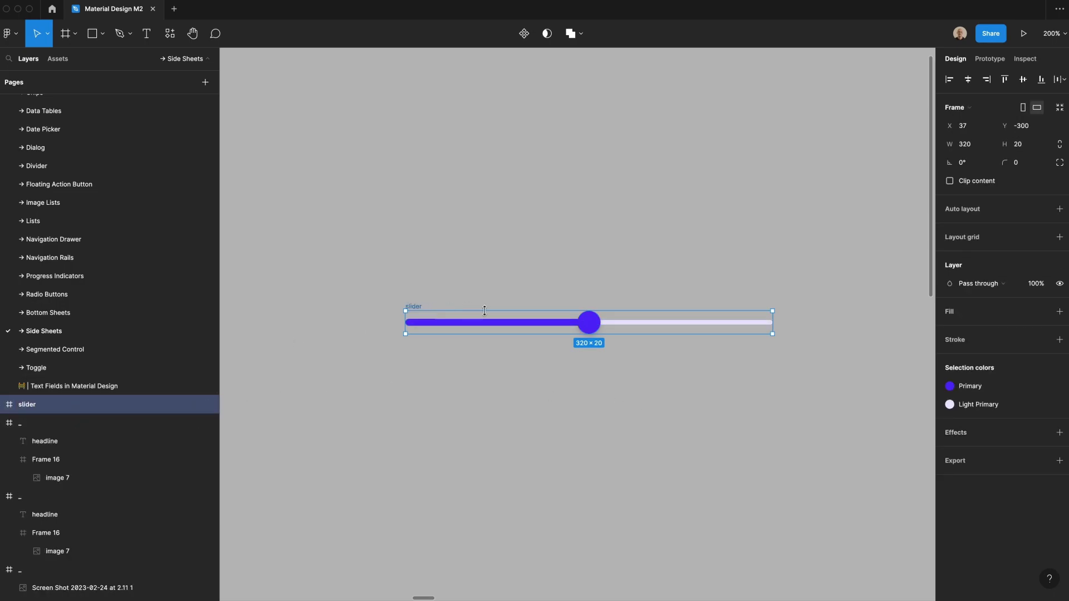
Step: Duplicate the slider frame directly below and align the copy's circle to the frame's right edge
drag(487, 326, 497, 395)
click(541, 358)
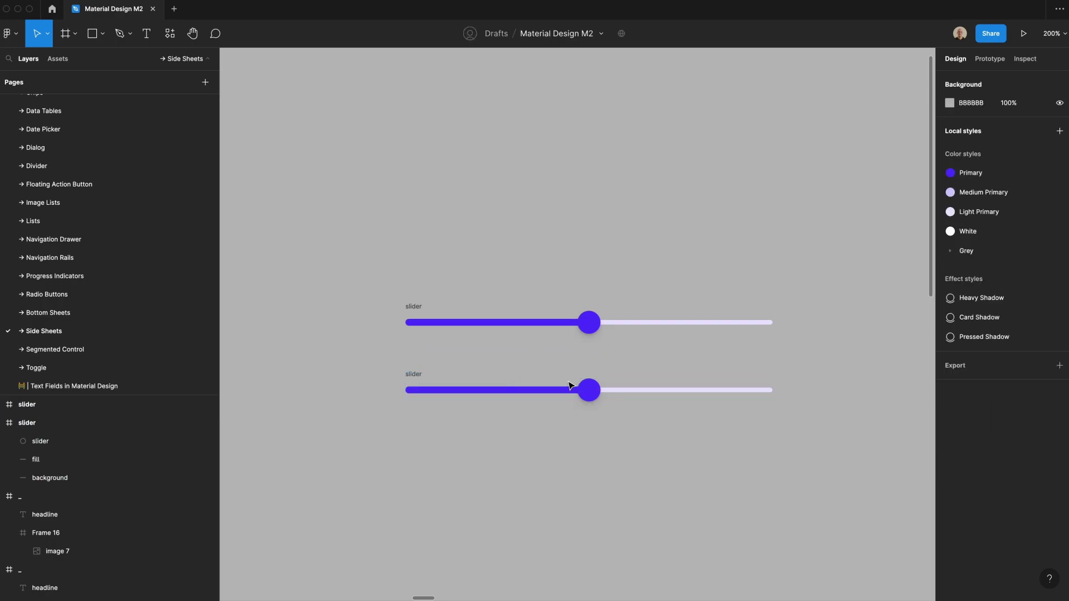
click(584, 389)
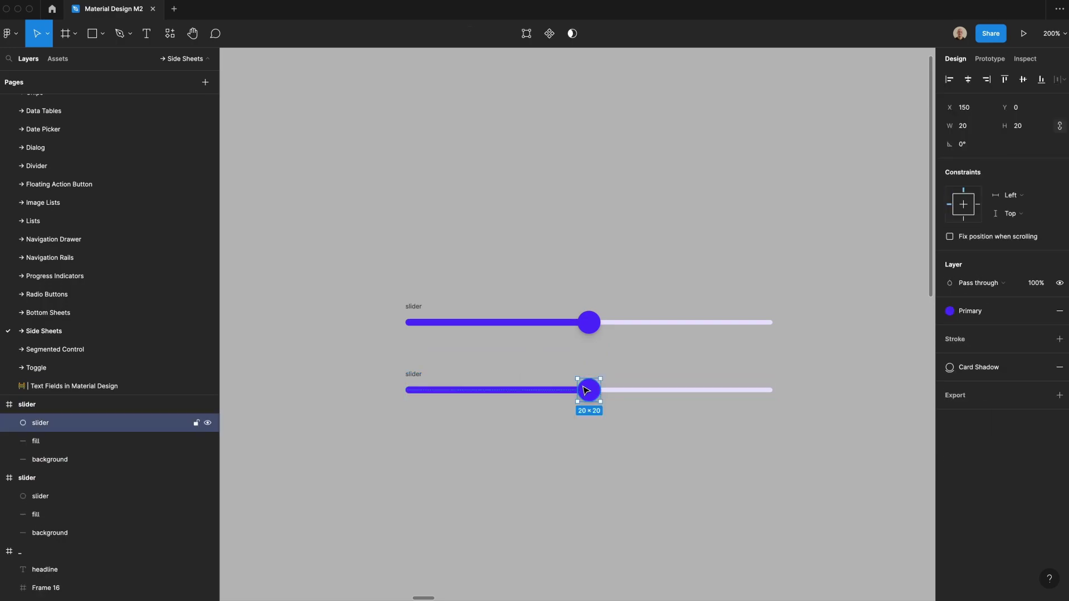
click(987, 80)
Step: Set the width of the lower slider's fill bar to 320
click(570, 389)
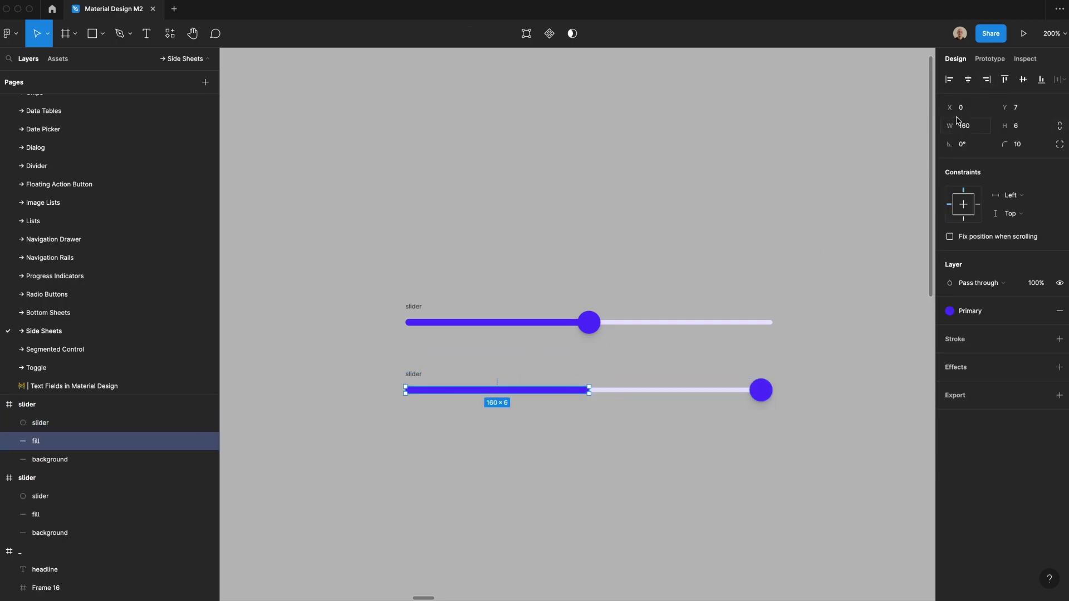
click(979, 130)
text(320)
key(Return)
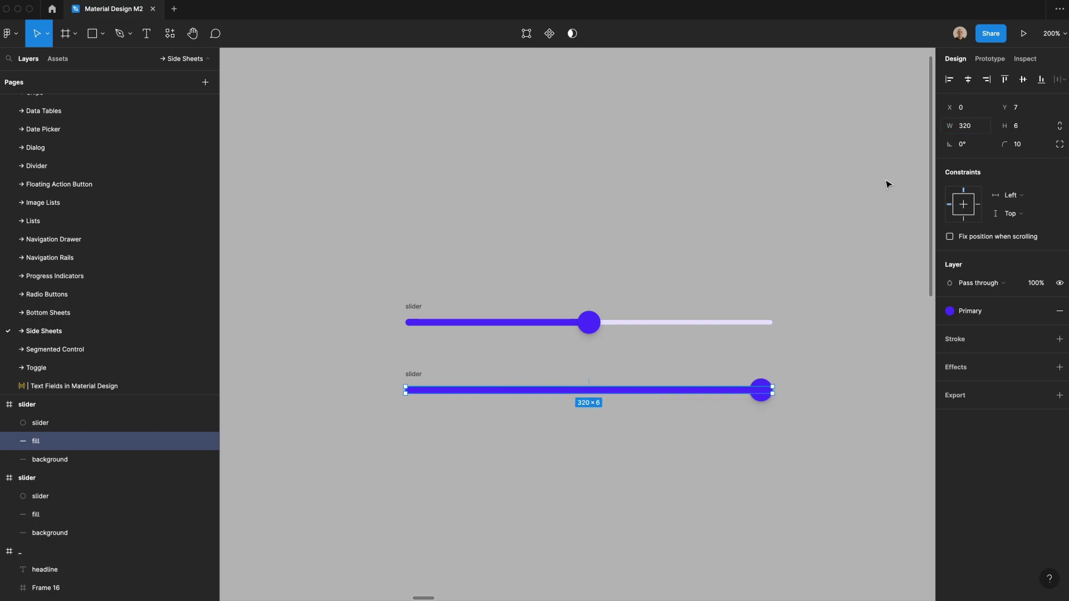
click(579, 478)
Step: Duplicate the fully filled slider frame directly below and set the copy's fill bar to 0% opacity
scroll(426, 360, down, 1)
click(414, 342)
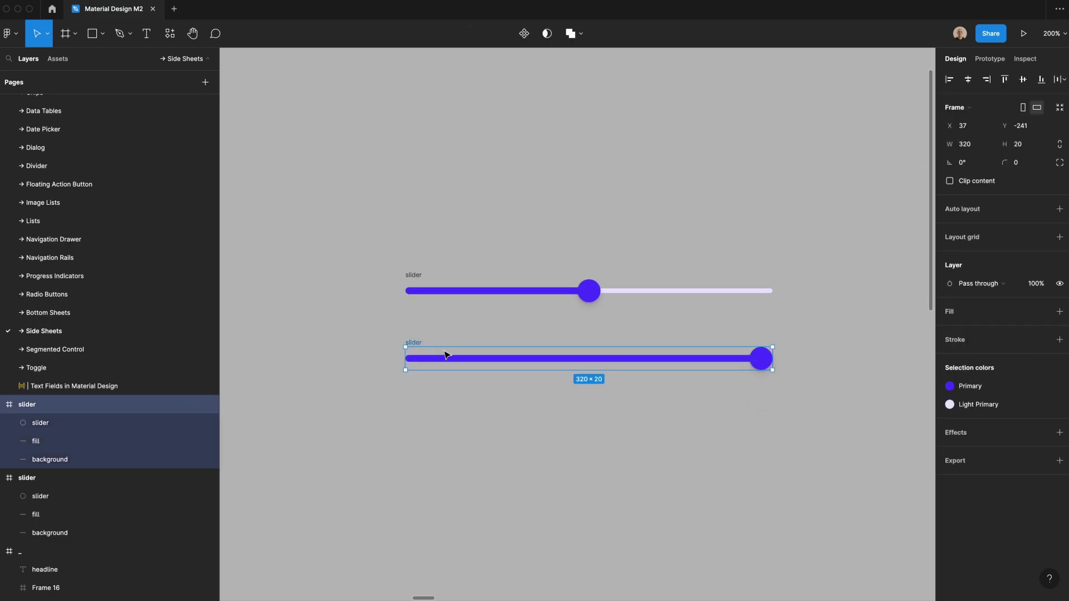
alt+drag(446, 356, 468, 423)
click(501, 426)
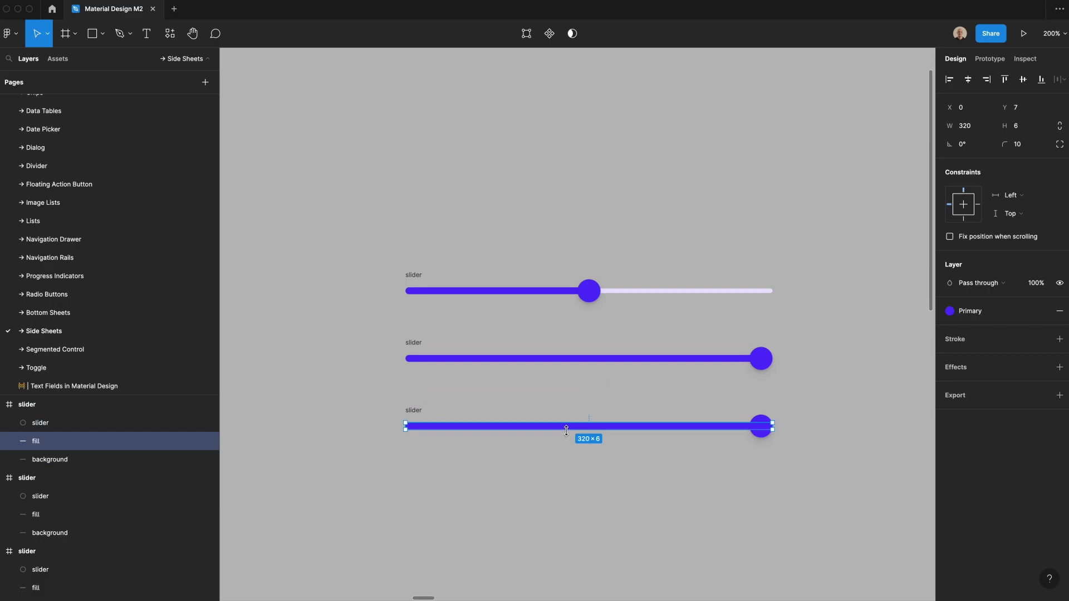
key(0)
key(0)
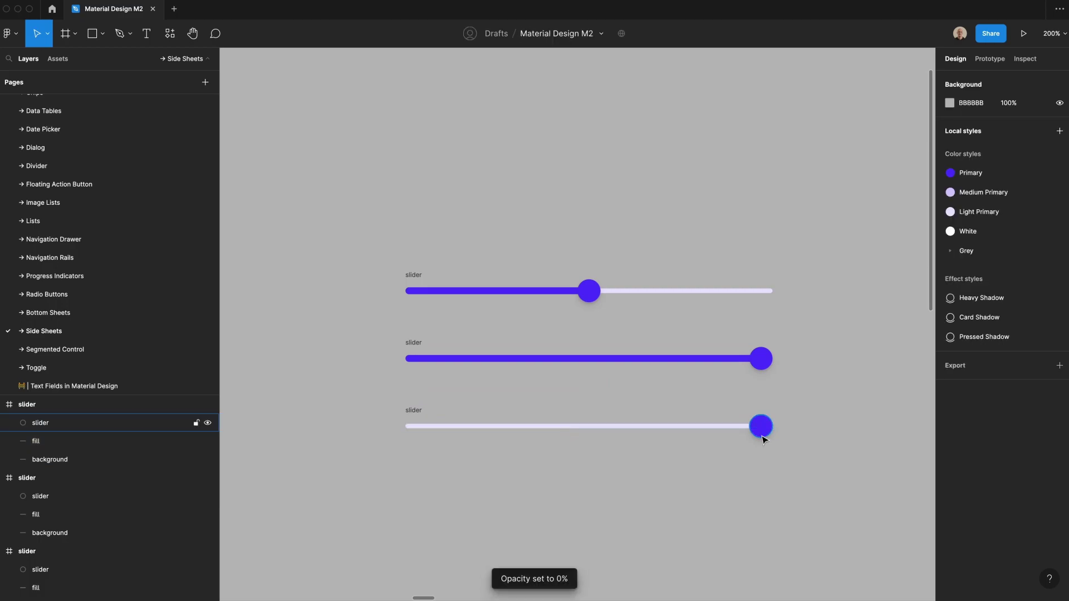
Step: Align the circle of the bottom, unfilled slider to the left edge of its frame
click(761, 429)
click(949, 79)
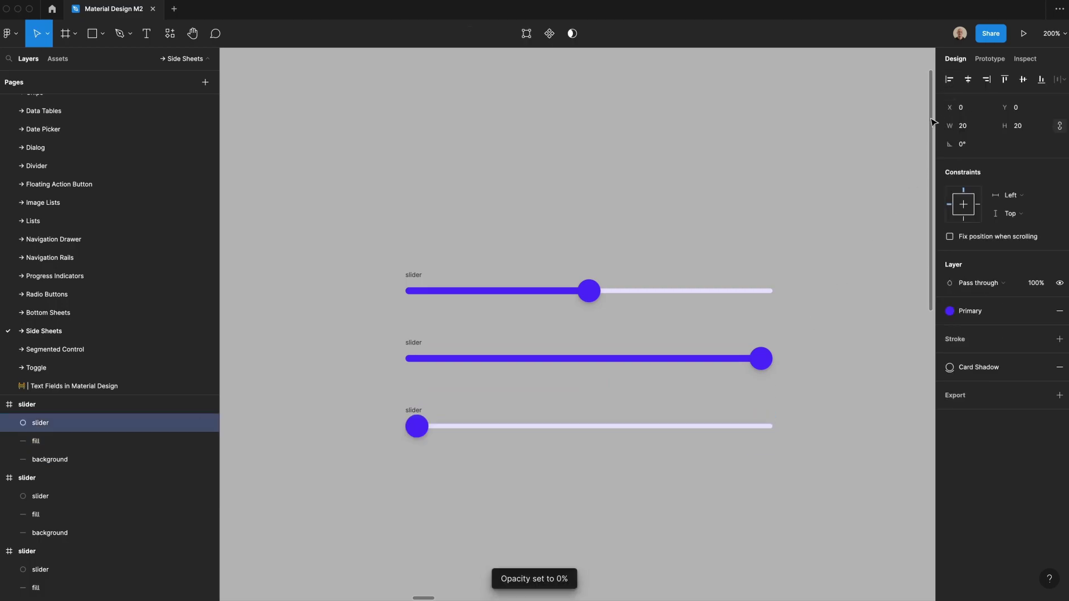
click(441, 516)
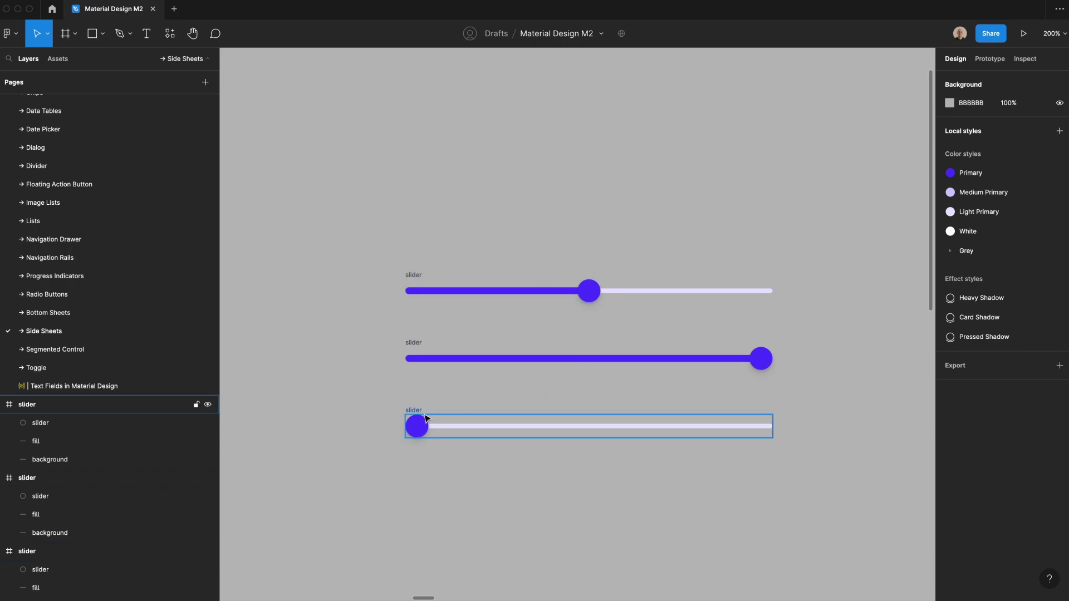
Step: Duplicate all three slider frames together directly below the originals
scroll(426, 418, down, 2)
drag(310, 141, 799, 435)
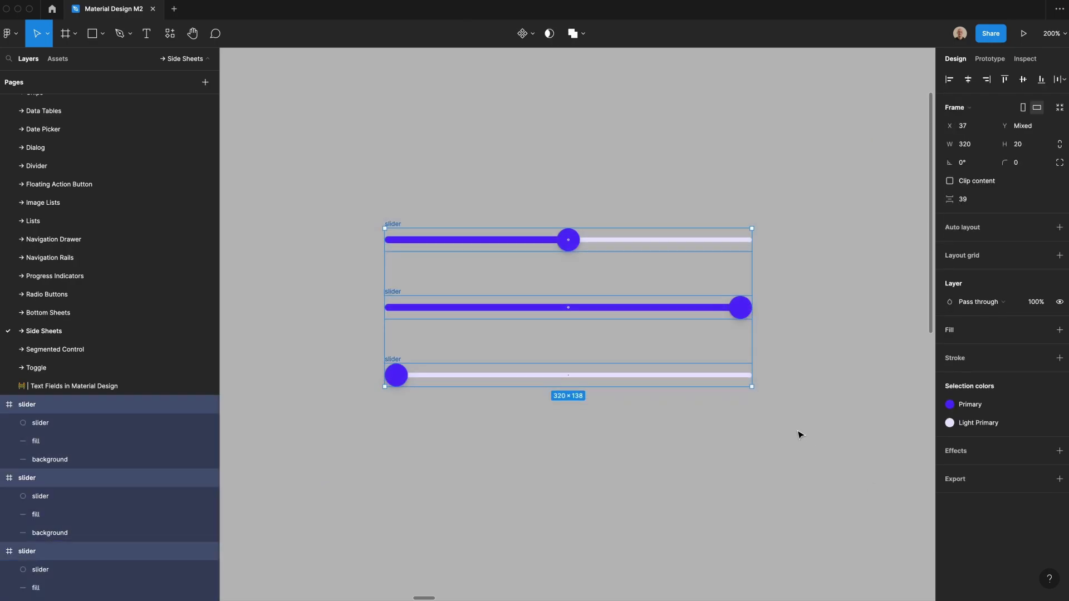
scroll(799, 434, down, 1)
drag(566, 334, 568, 523)
scroll(312, 411, down, 4)
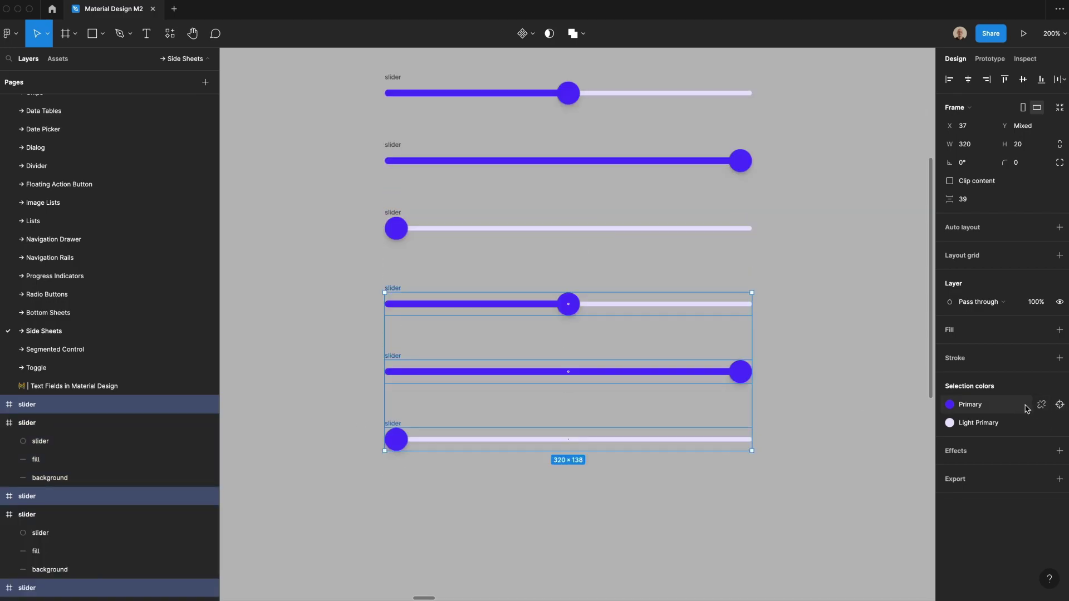
Step: Recolor the three copied sliders, replacing Primary with Grey/600 and Light Primary with Grey/200
click(1004, 408)
scroll(855, 530, down, 1)
click(855, 533)
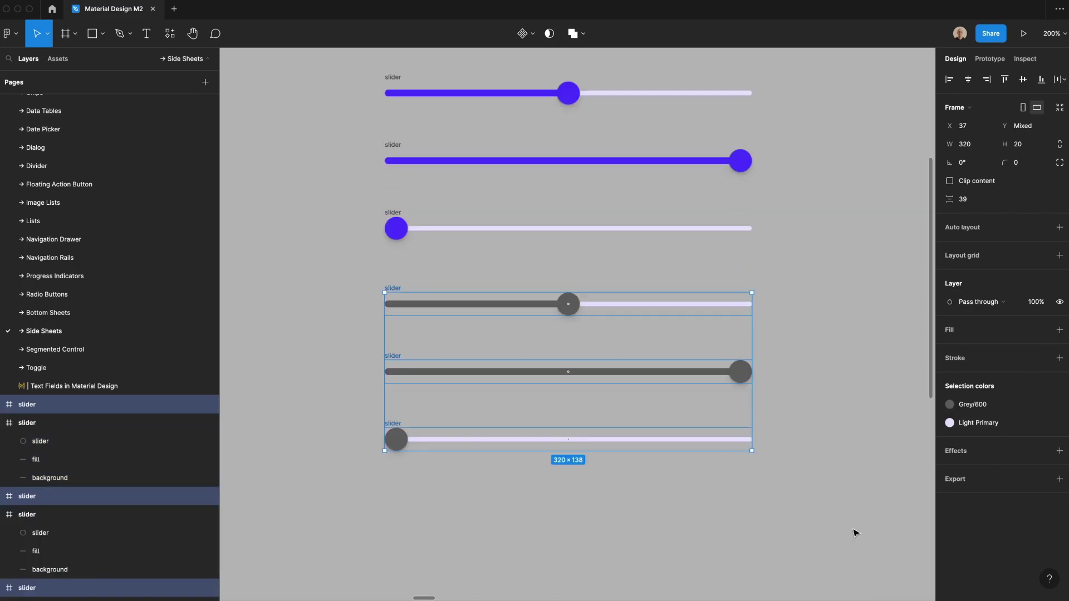
click(1004, 425)
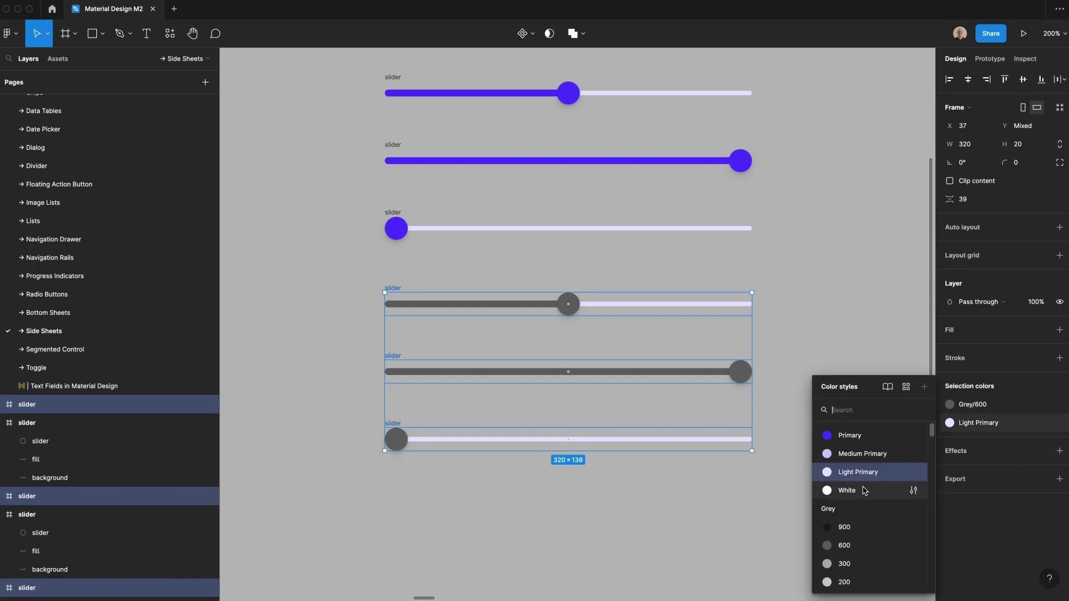
scroll(855, 564, down, 1)
click(856, 563)
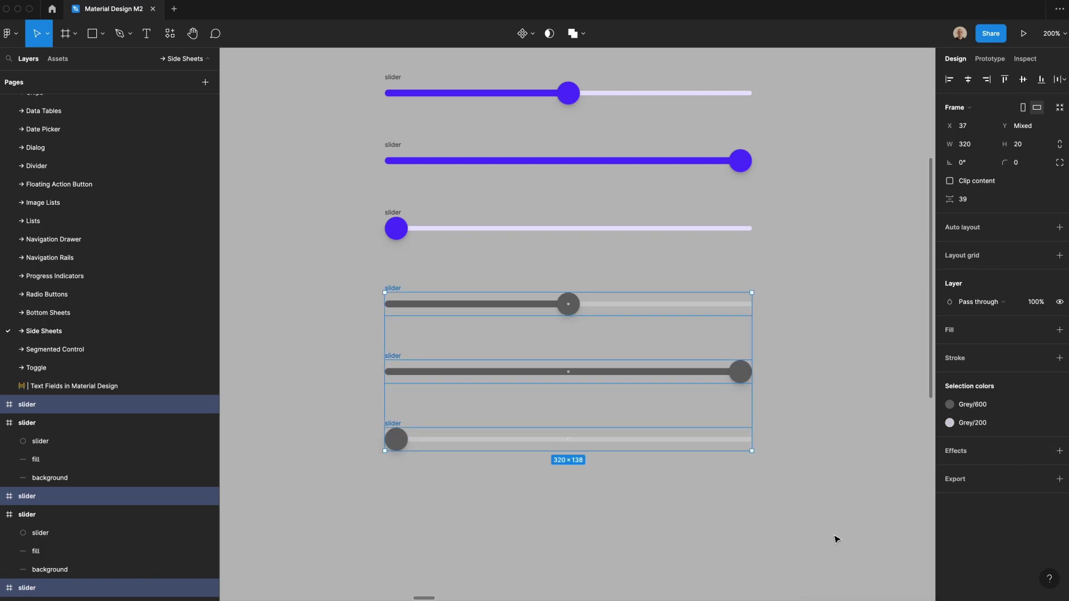
Step: Duplicate the three purple slider frames and place the copies below the grey set
drag(337, 265, 840, 503)
drag(318, 60, 788, 261)
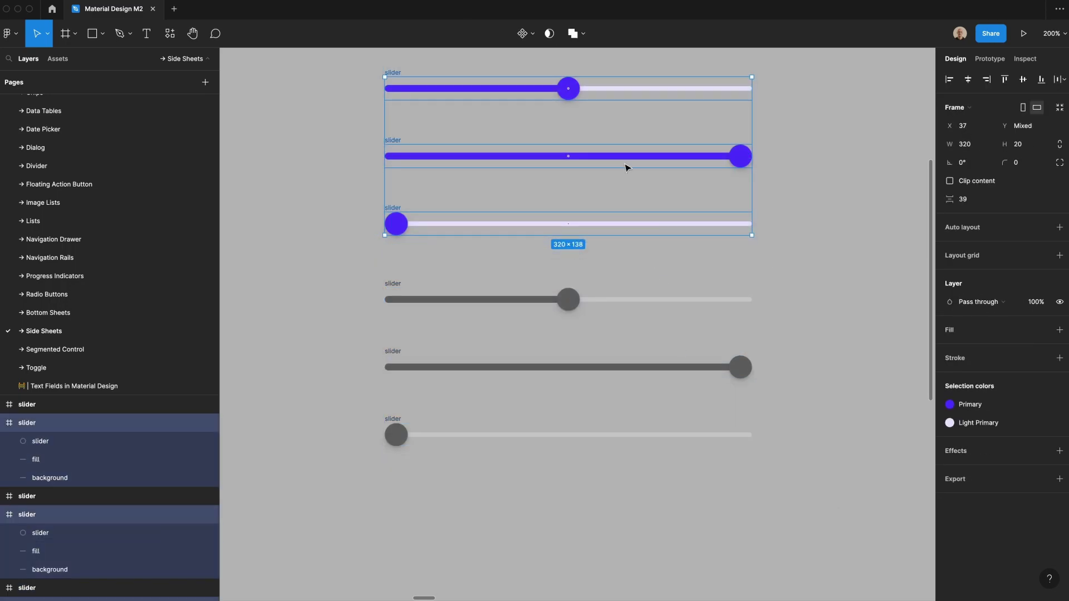
drag(627, 167, 692, 460)
click(800, 440)
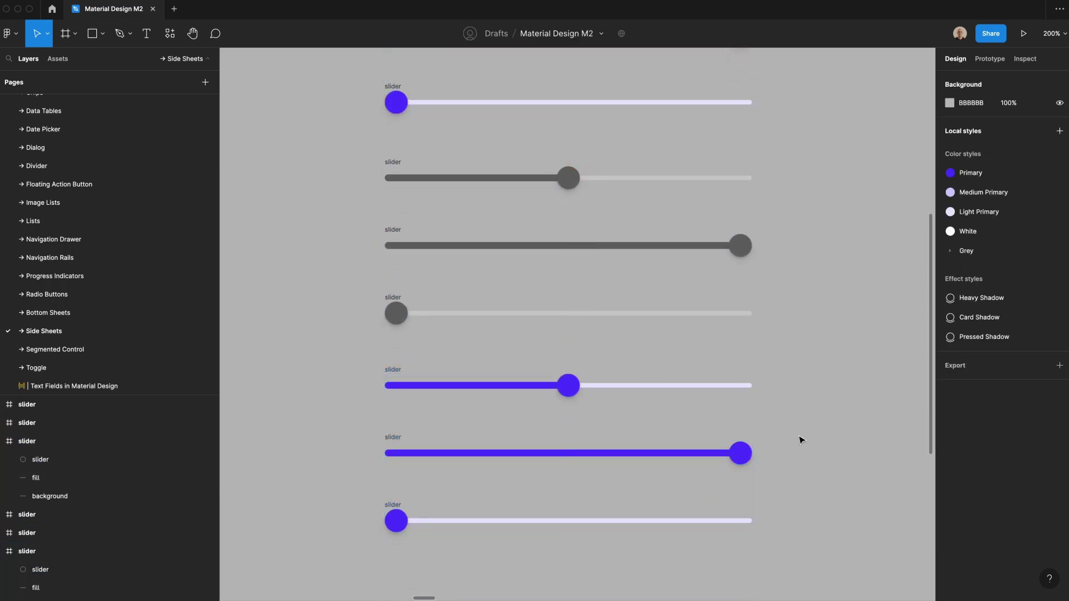
Step: Duplicate the handle circle of the lower half-filled purple slider and name the circle behind the handle hover
click(745, 454)
click(577, 392)
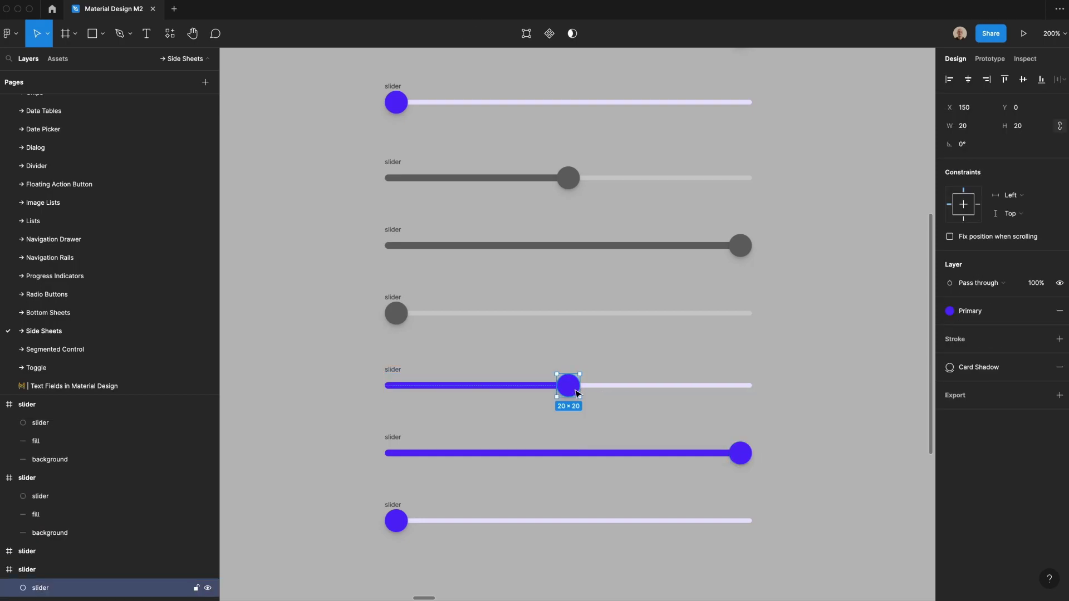
key(ctrl+d)
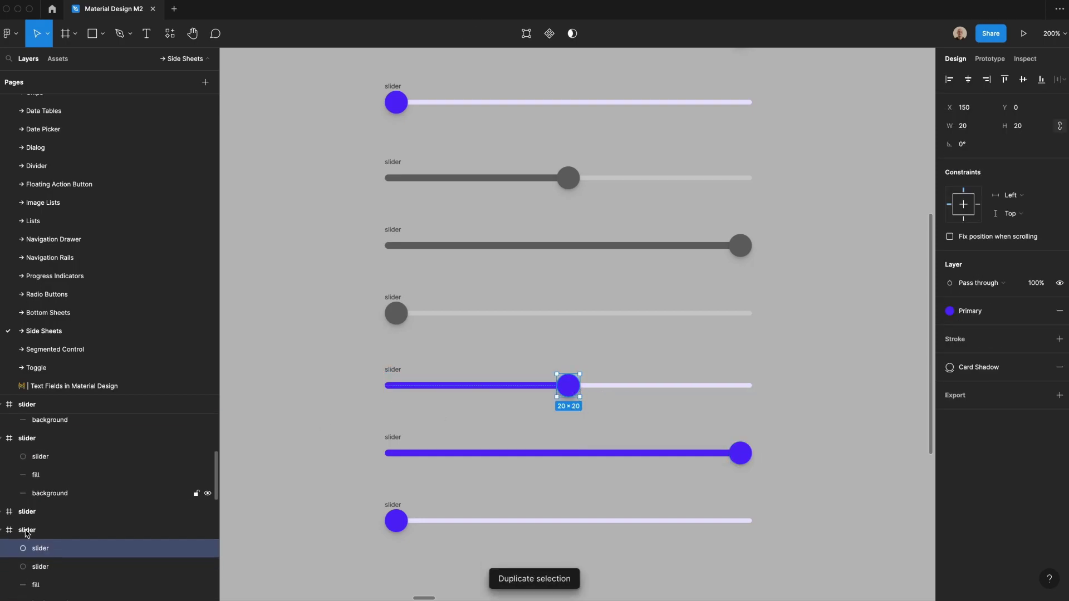
double_click(37, 558)
text(ho)
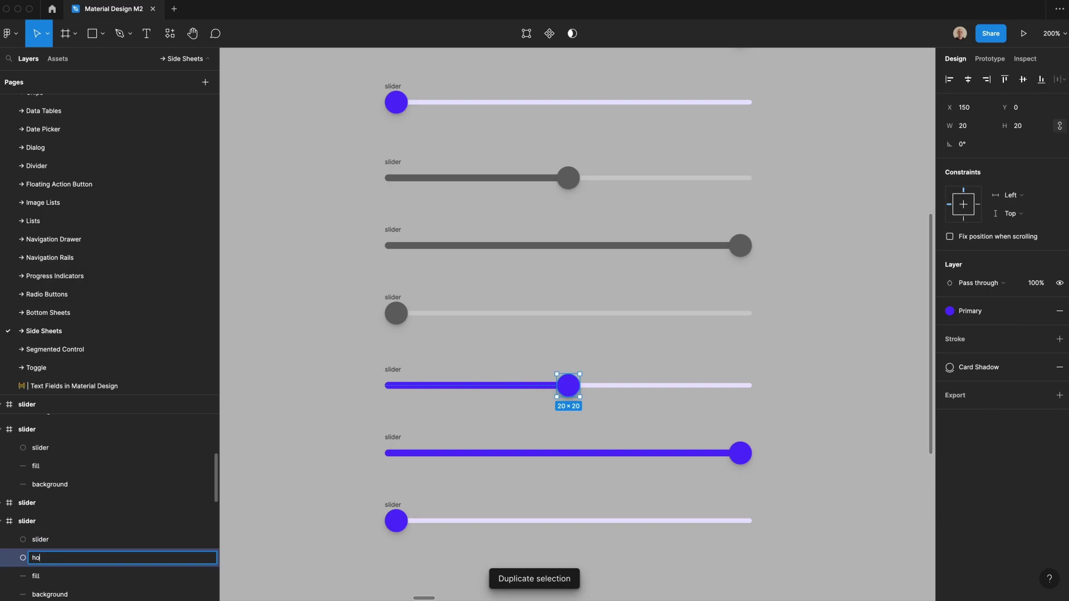
text(ver)
key(Return)
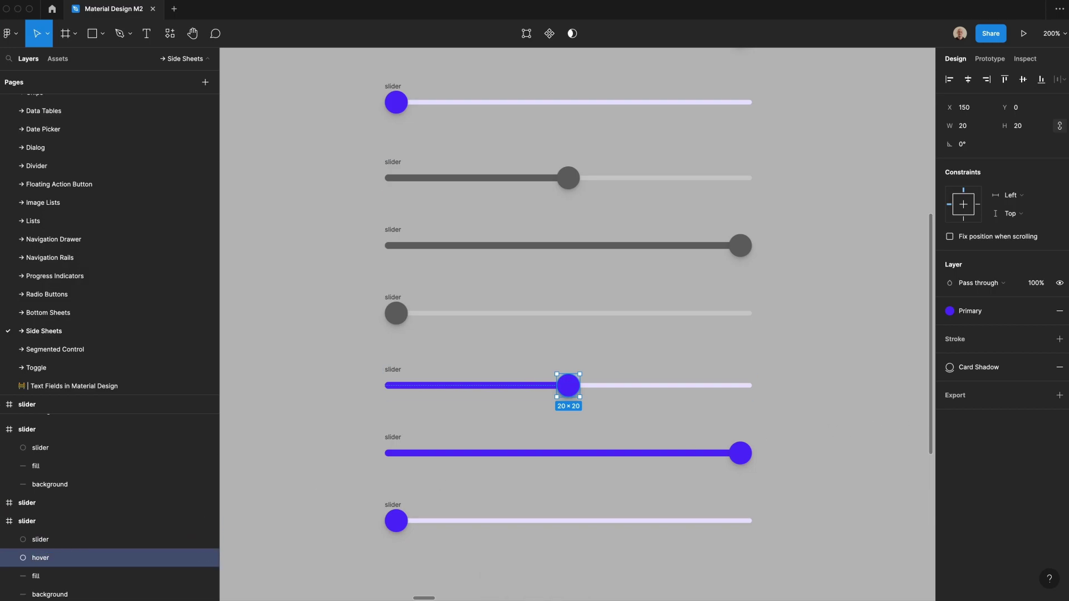
Step: Detach the hover circle's Primary color style, remove its shadow and set its fill opacity to 12%
click(971, 310)
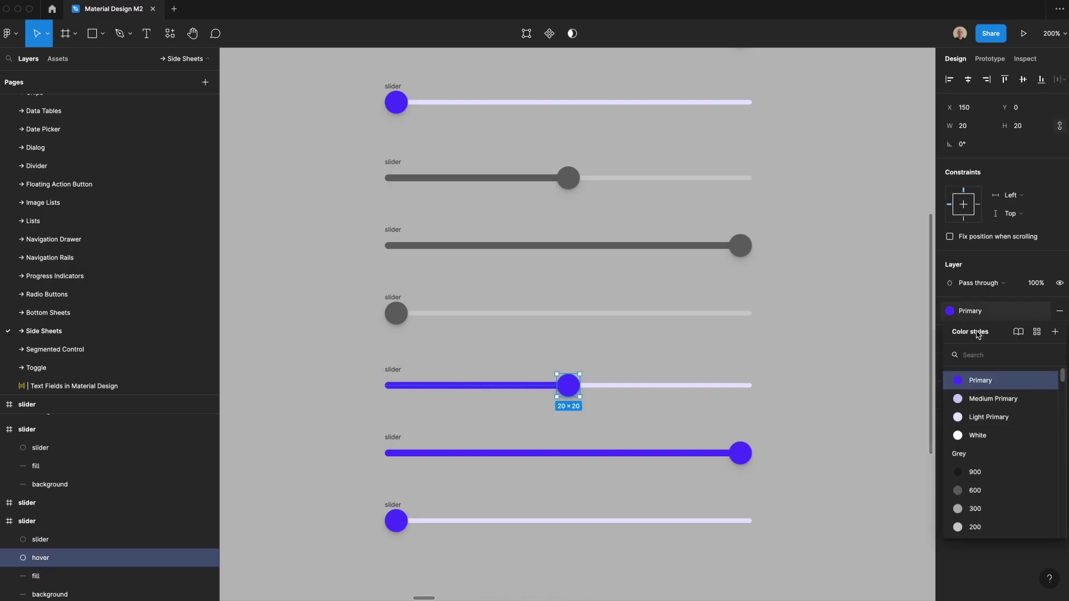
click(1040, 311)
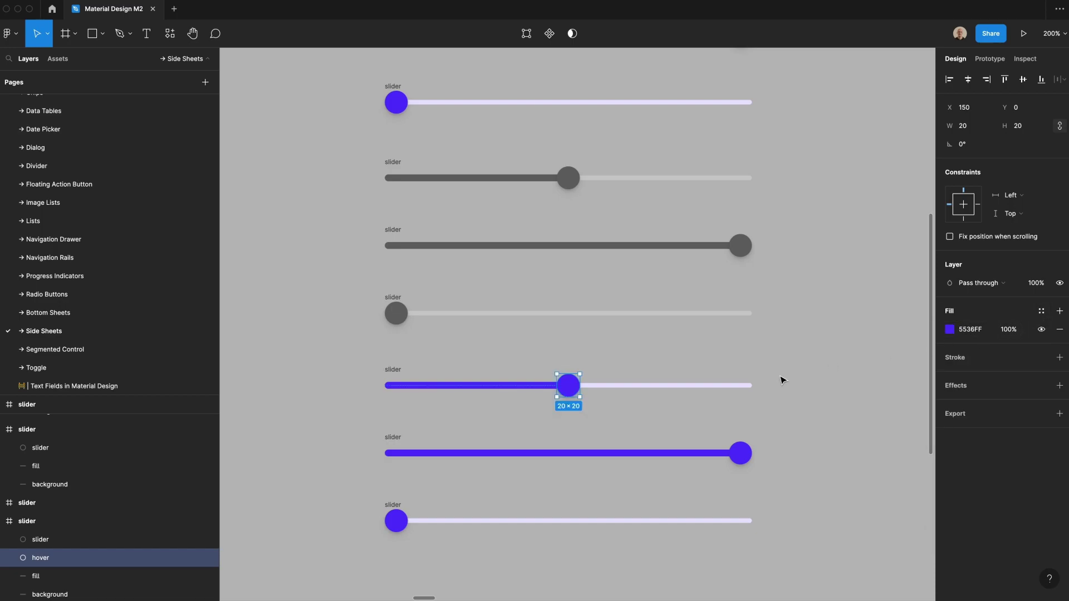
click(1005, 329)
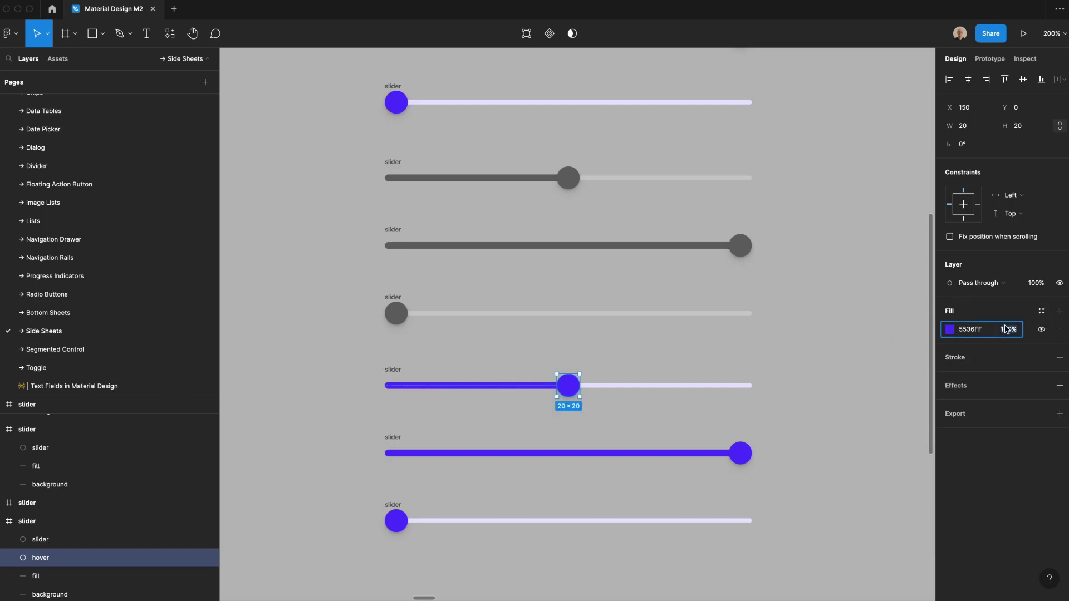
text(12)
key(Return)
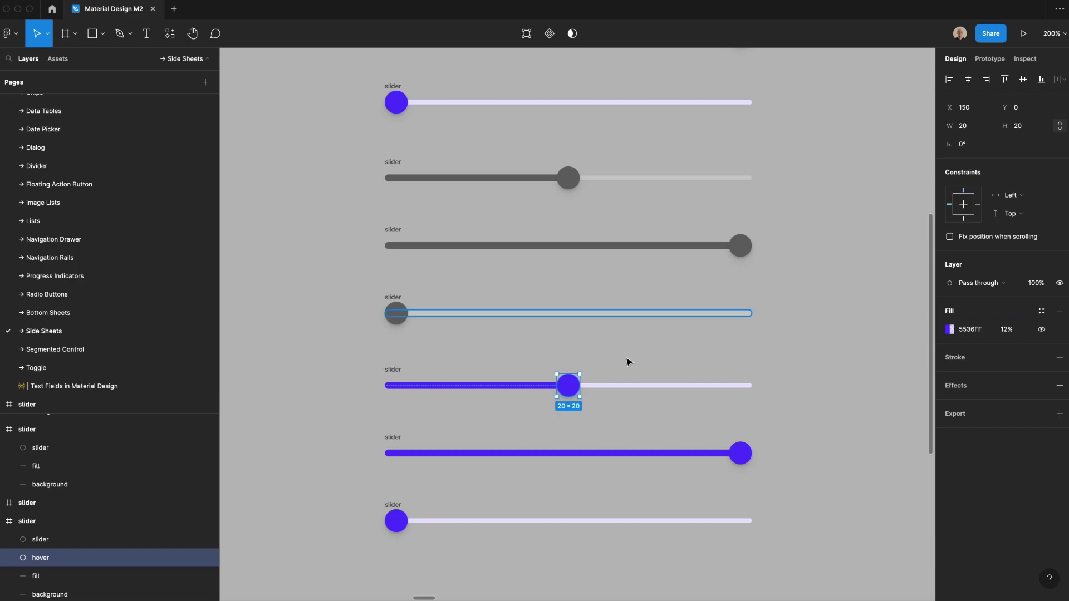
Step: Enlarge the hover circle to 32 × 32 about its center and paste a copy around the handle of the full slider below
drag(576, 374, 576, 368)
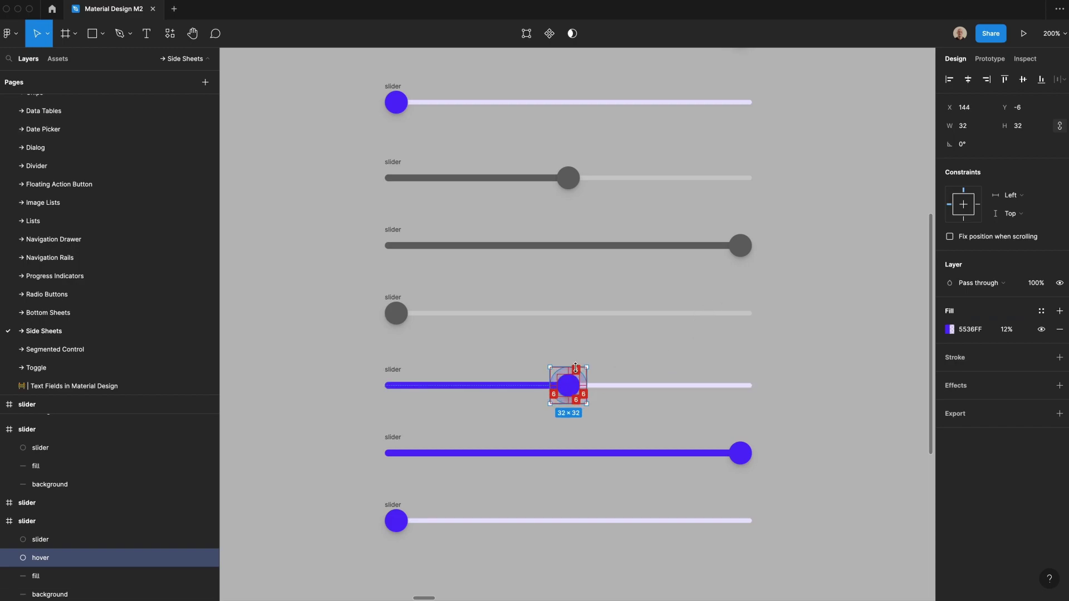
click(749, 453)
key(super+v)
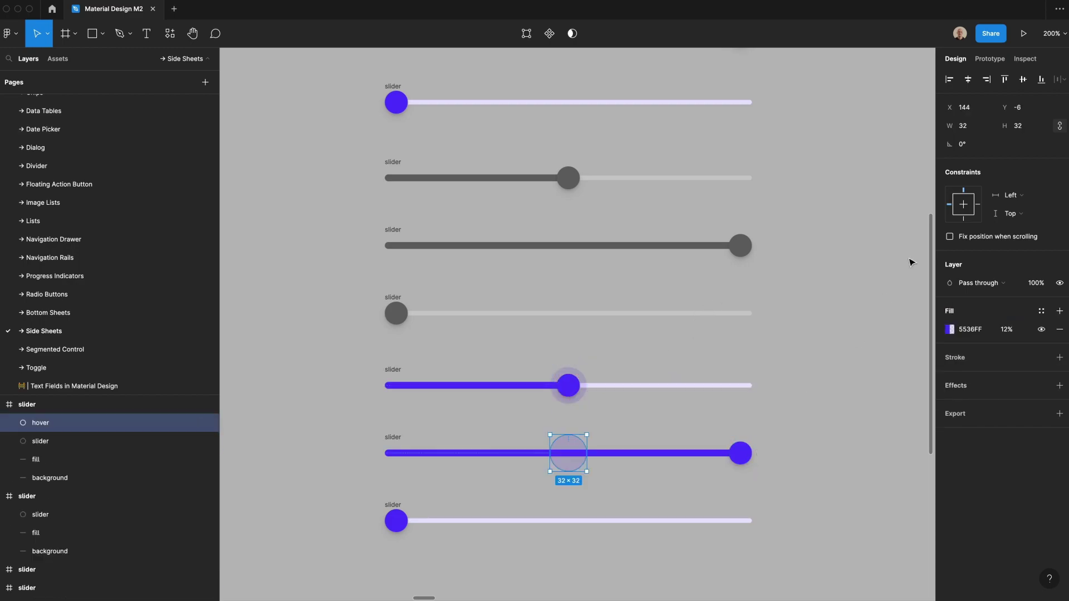
click(986, 79)
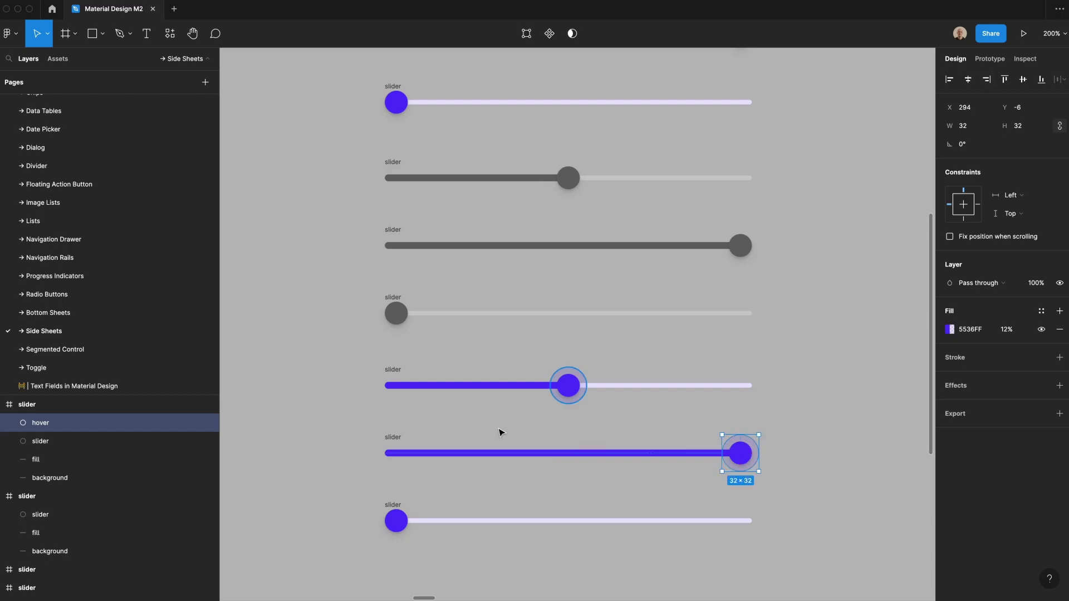
Step: Place a copy of the hover circle behind the empty slider's handle, centered on it at X -6
scroll(78, 505, up, 2)
key(super+[)
click(949, 79)
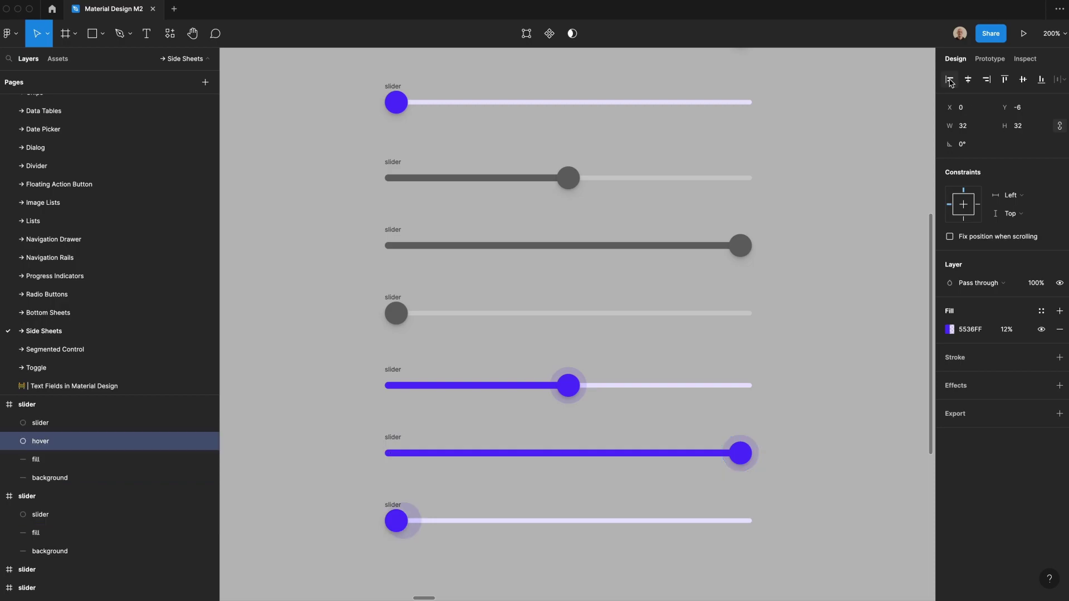
key(shift+Left)
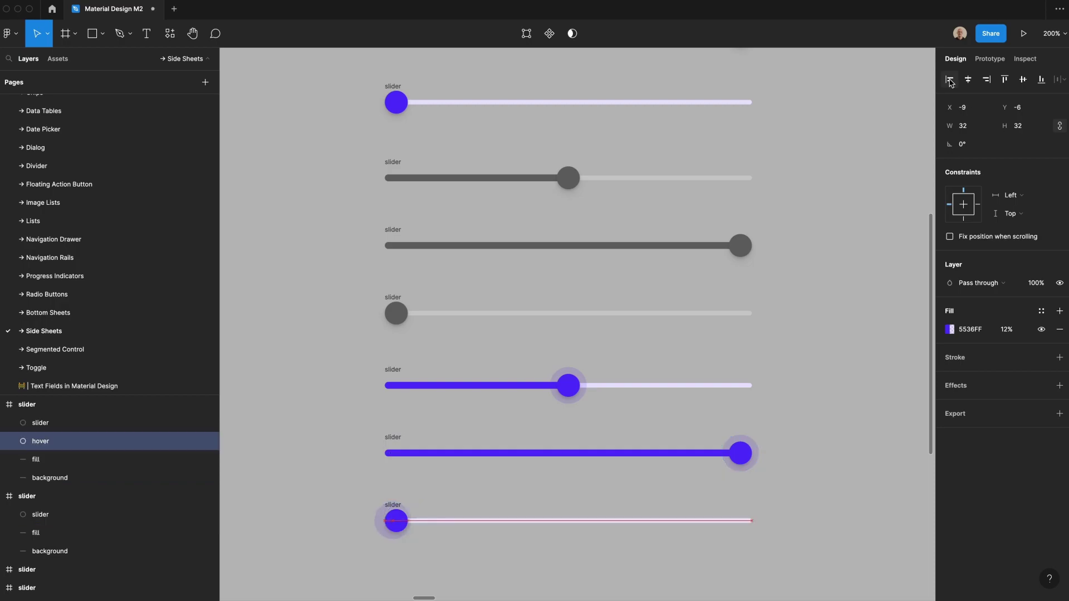
key(Right)
Step: Duplicate the three sliders with hover circles directly below as another set
scroll(425, 324, down, 3)
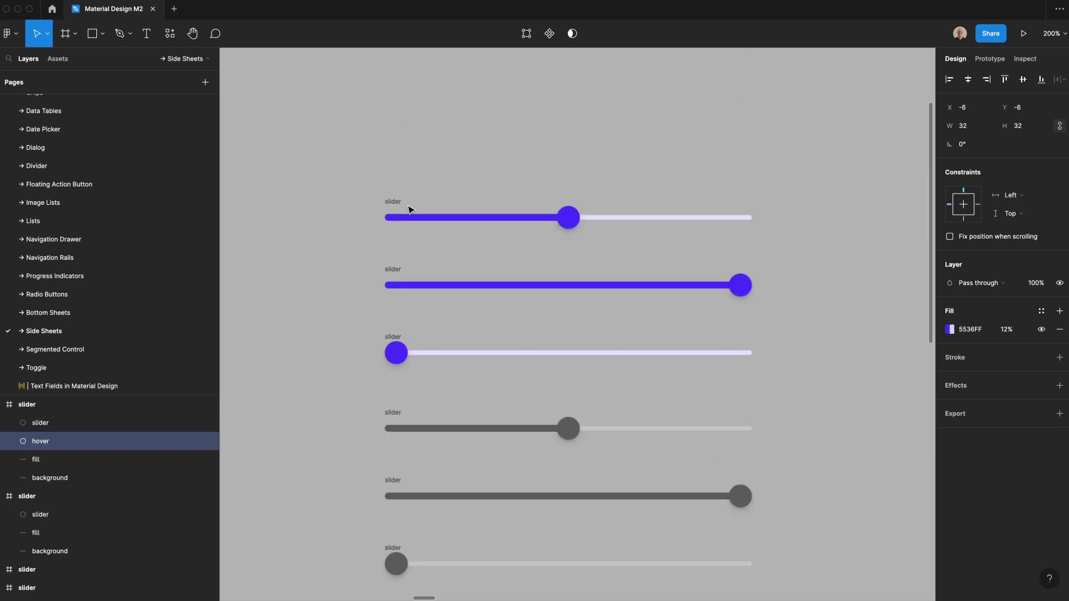
scroll(412, 217, down, 3)
scroll(461, 280, down, 2)
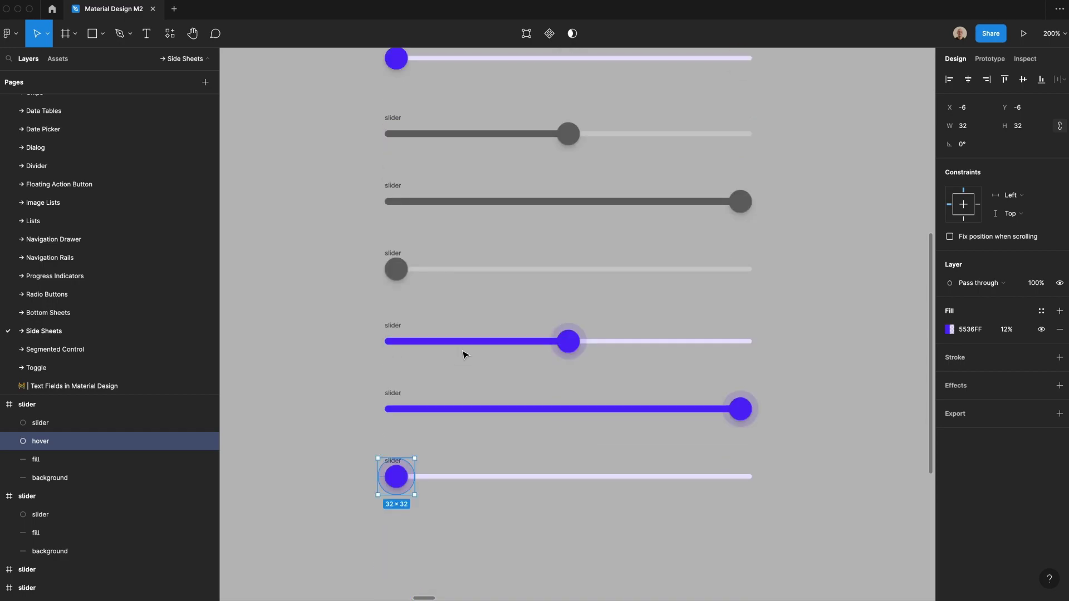
scroll(462, 354, down, 2)
click(345, 184)
drag(342, 177, 867, 424)
drag(579, 253, 620, 424)
drag(622, 464, 622, 472)
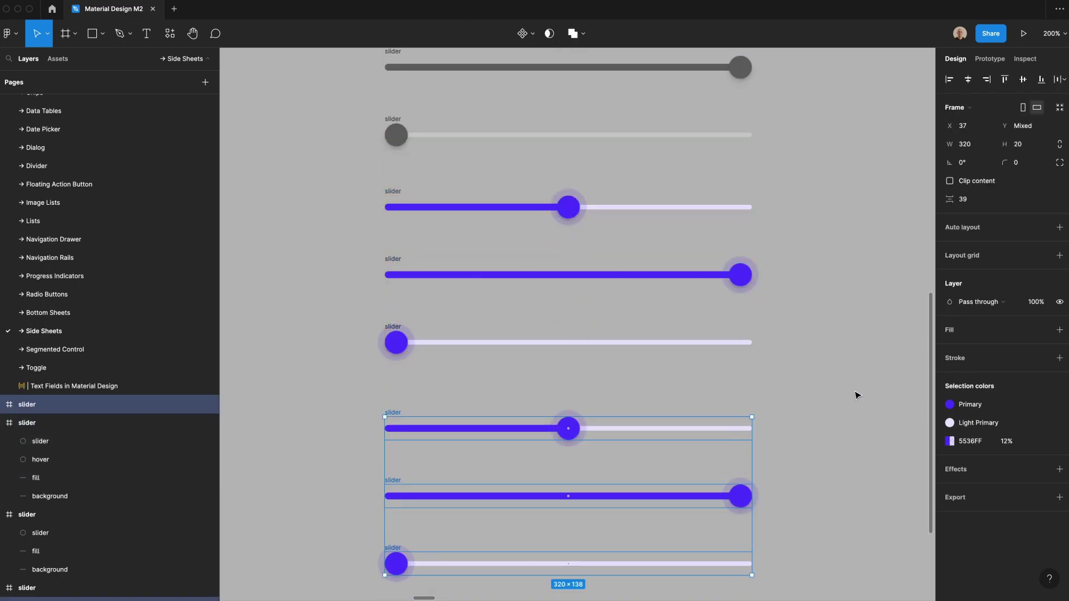
Step: Enlarge the hover circles of the three newest sliders to 40 × 40 and set their fill opacity to 24%
click(835, 431)
click(735, 481)
drag(739, 478, 740, 472)
click(568, 429)
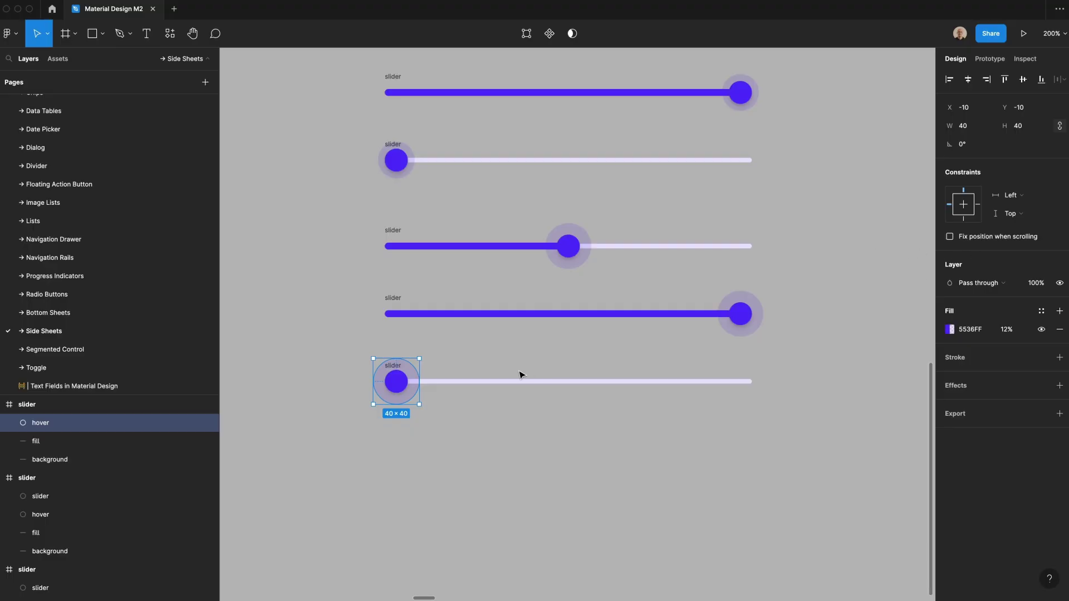
shift+click(719, 327)
shift+click(584, 265)
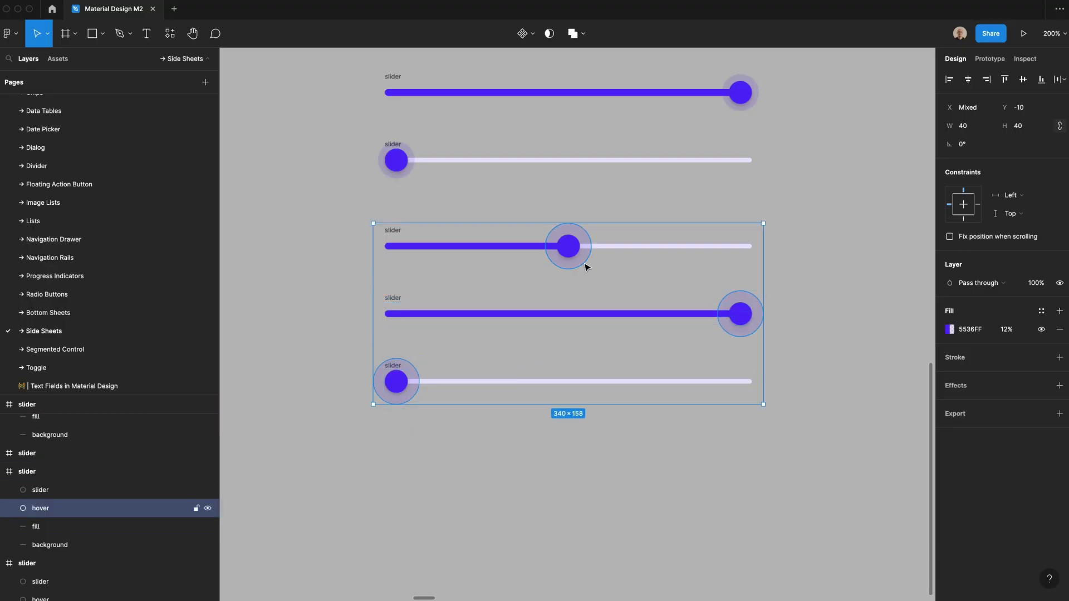
click(1020, 333)
key(Escape)
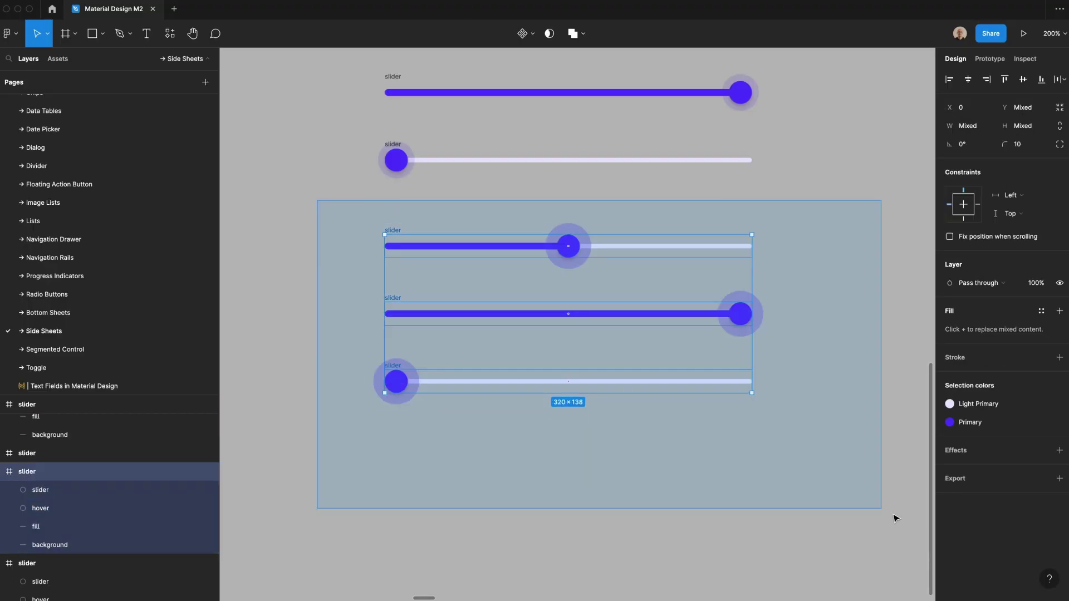
Step: Duplicate the three sliders with 40 × 40 hover circles below and set the copies' 5536FF fill opacity to 36%
key(Escape)
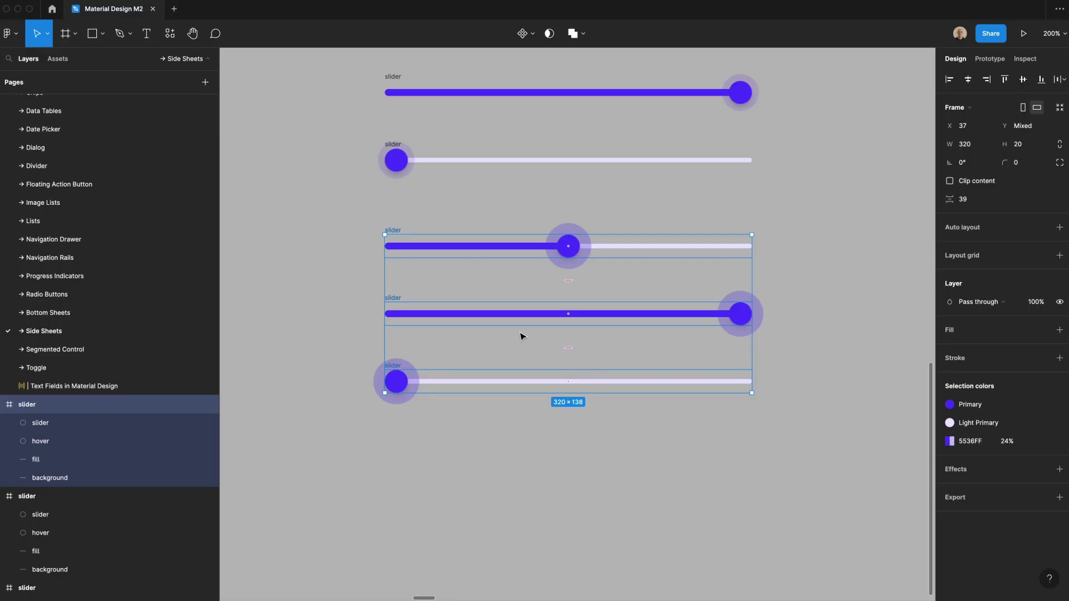
drag(519, 334, 559, 549)
scroll(532, 475, down, 5)
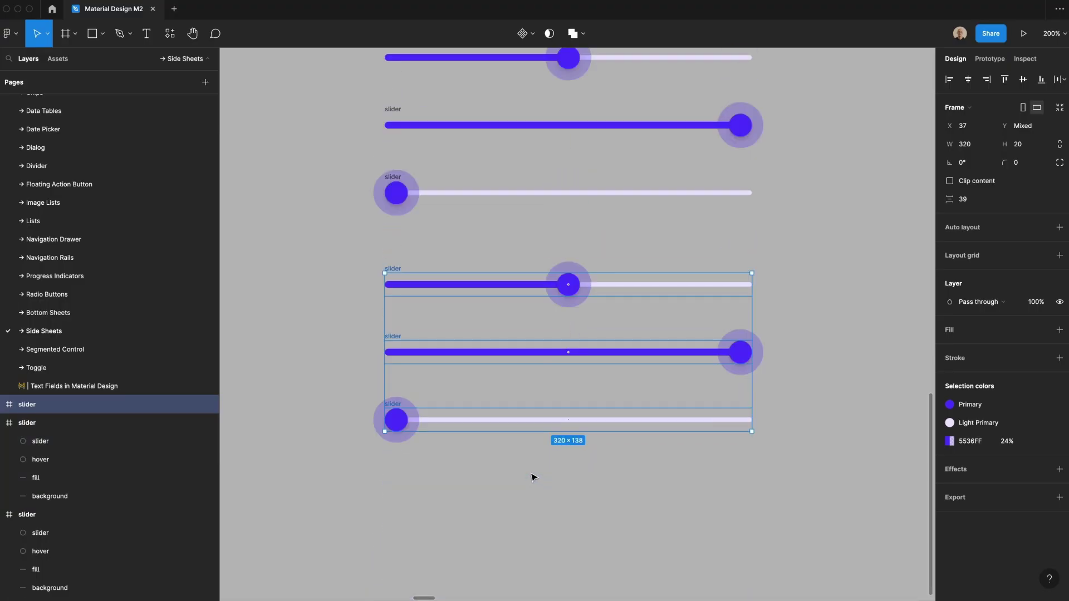
click(1010, 441)
text(34)
key(Return)
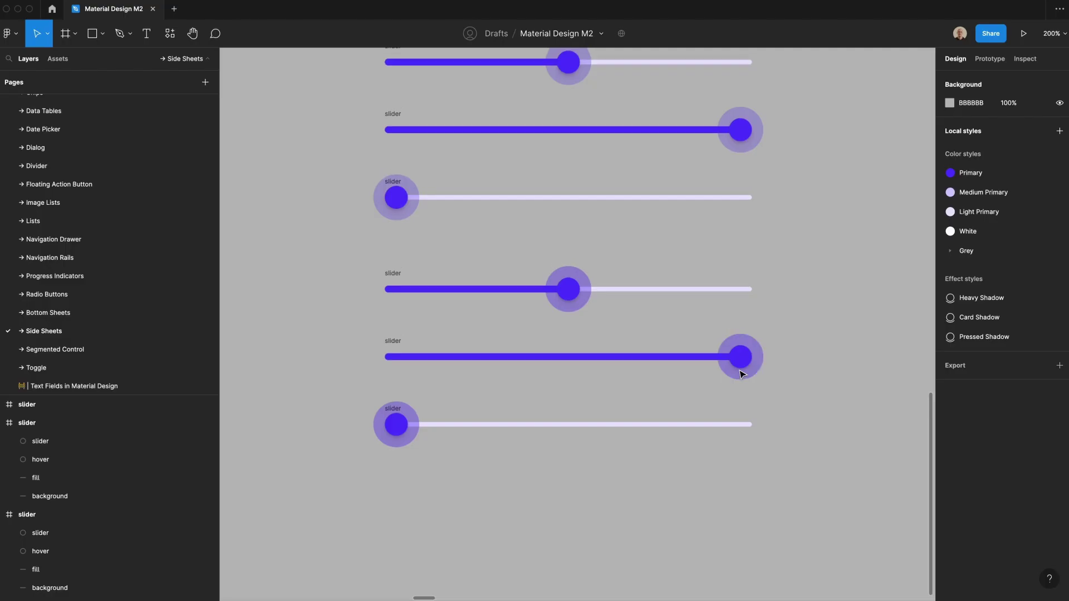
Step: Rename the fully filled slider frame directly above focused empty, reusing that name with its last word replaced
scroll(641, 319, up, 10)
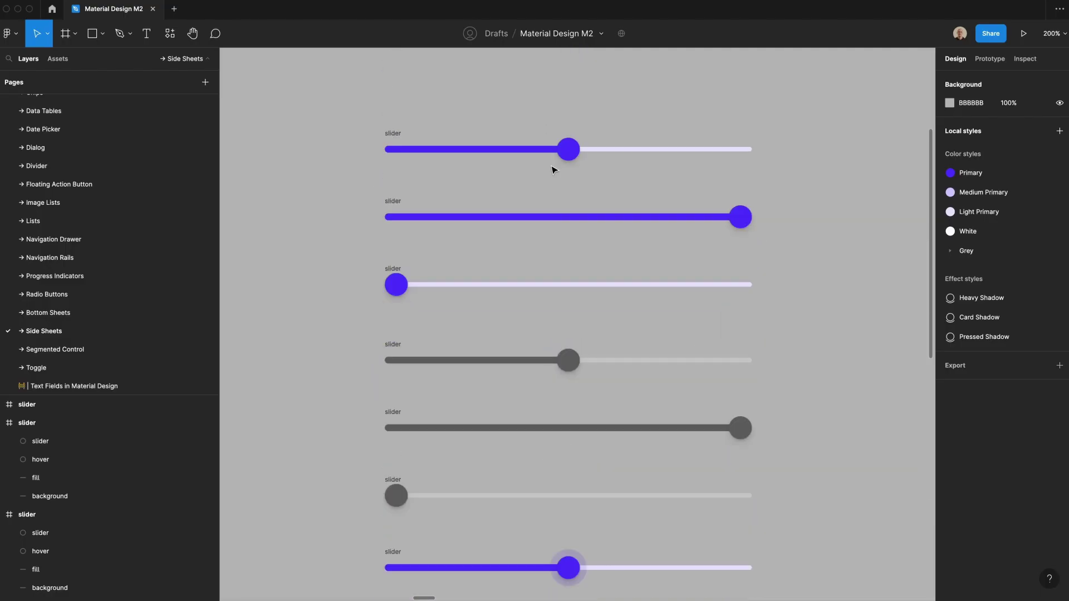
scroll(554, 271, down, 10)
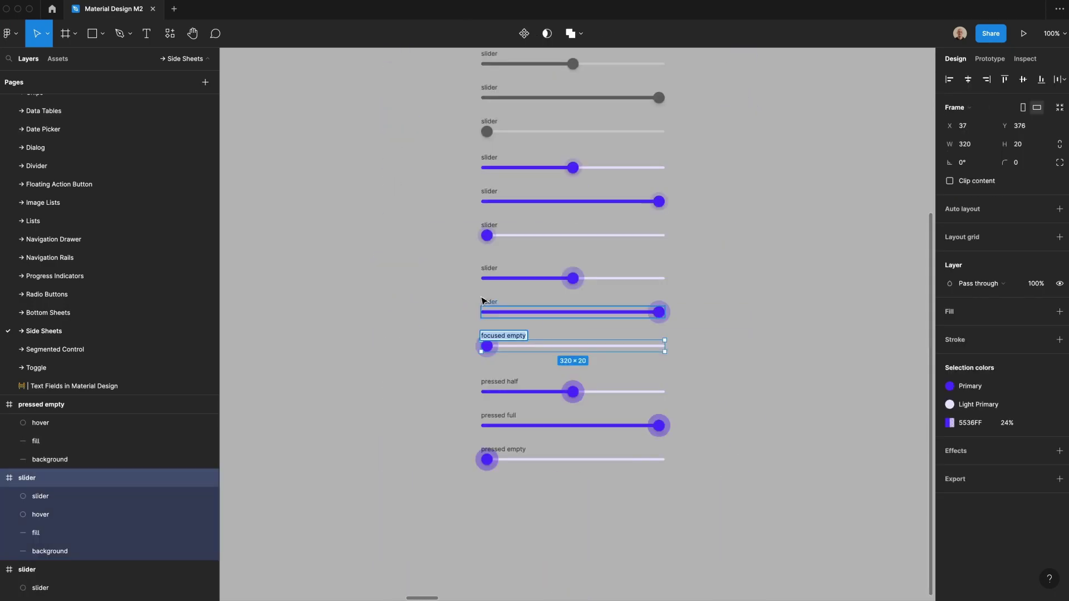
click(486, 302)
double_click(504, 301)
double_click(510, 304)
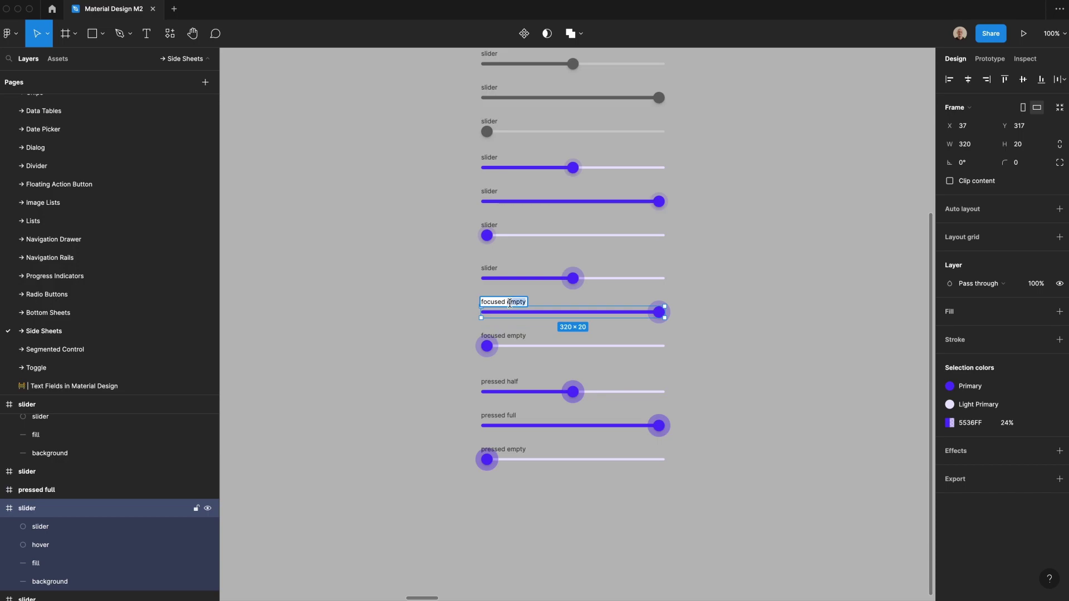
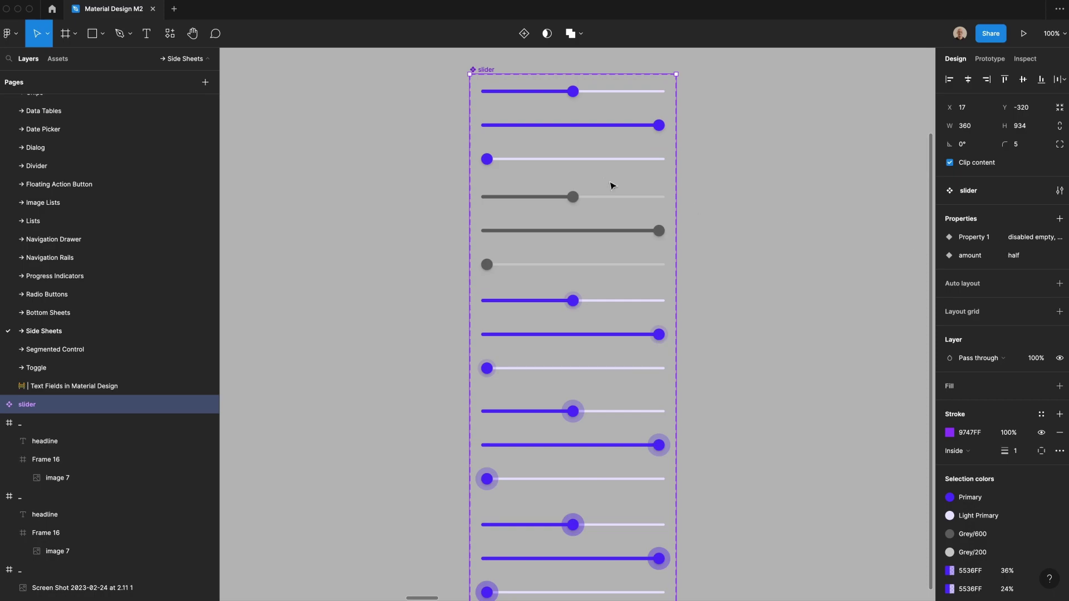
Step: Rename the slider component's Property 1 to state and select the half-filled variants
double_click(979, 238)
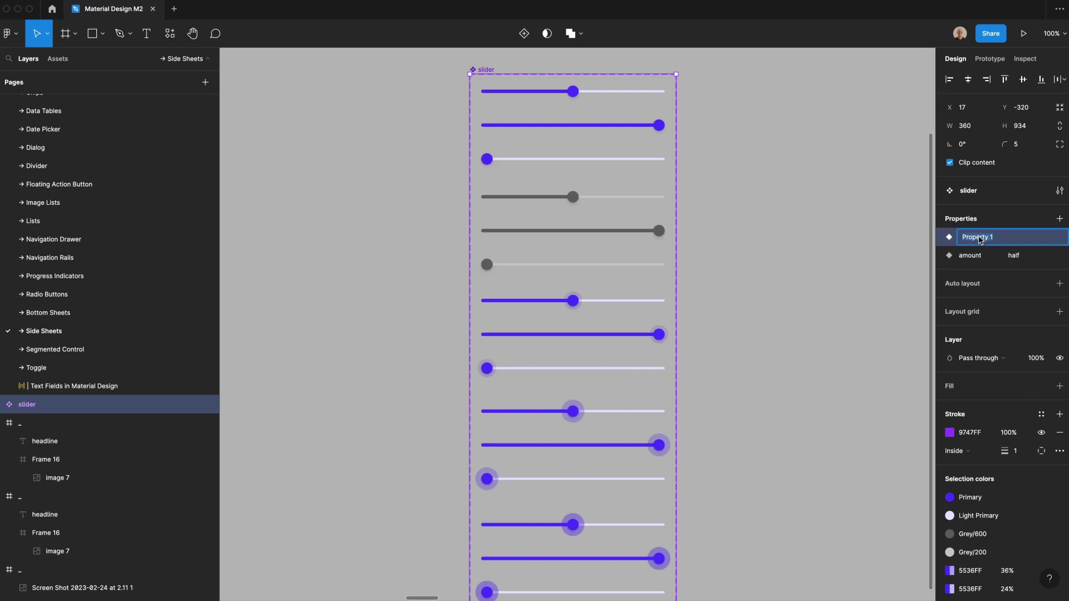
text(state)
key(Return)
scroll(588, 418, down, 1)
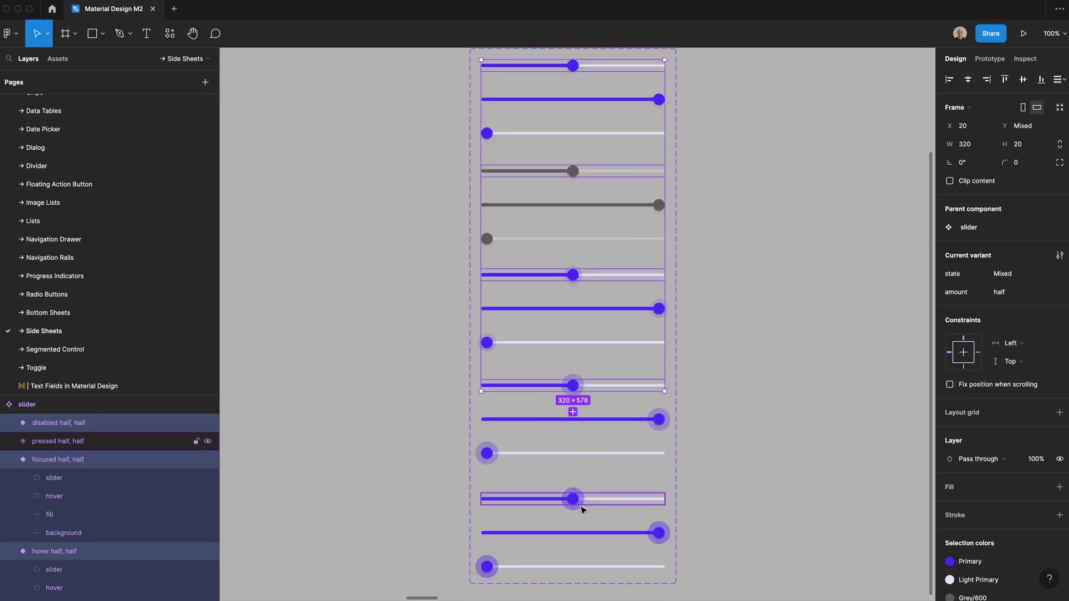
shift+click(580, 501)
Step: Set the amount property of the fully filled slider variants to full
click(637, 99)
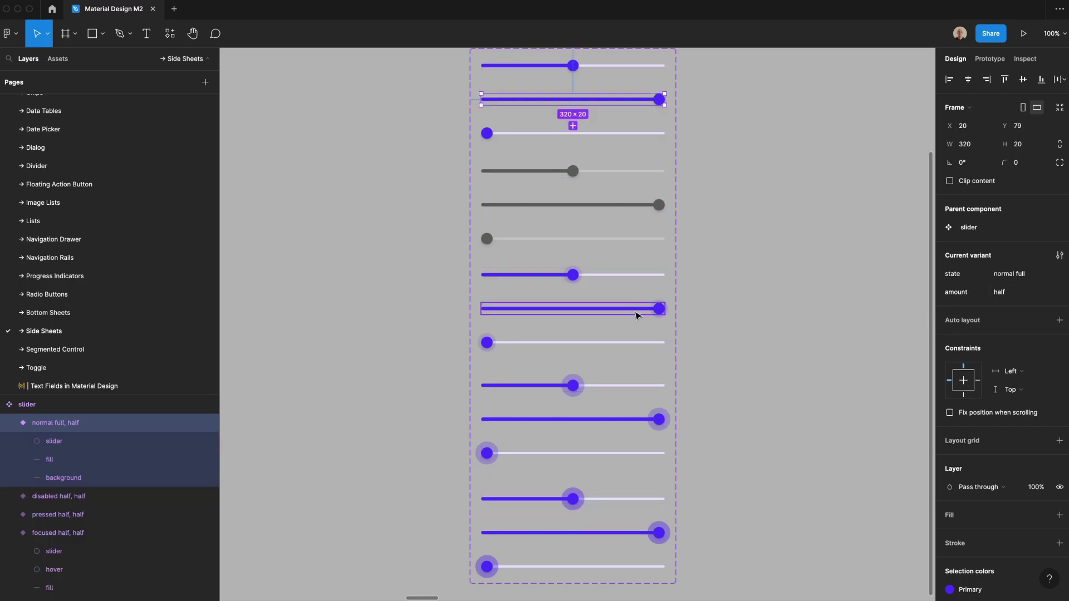
shift+click(637, 311)
shift+click(637, 427)
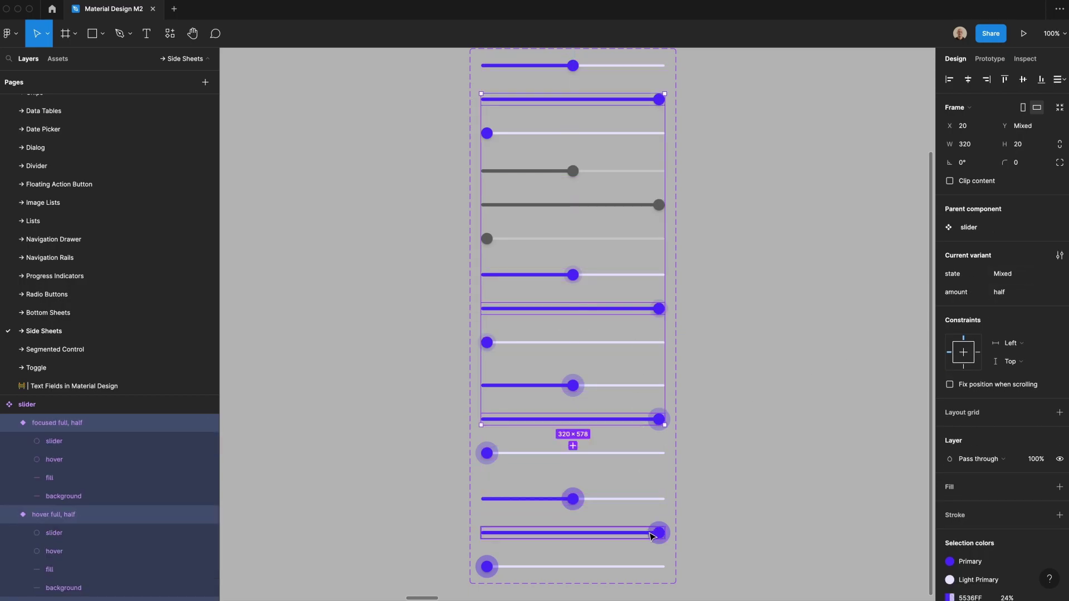
shift+click(650, 532)
click(1013, 293)
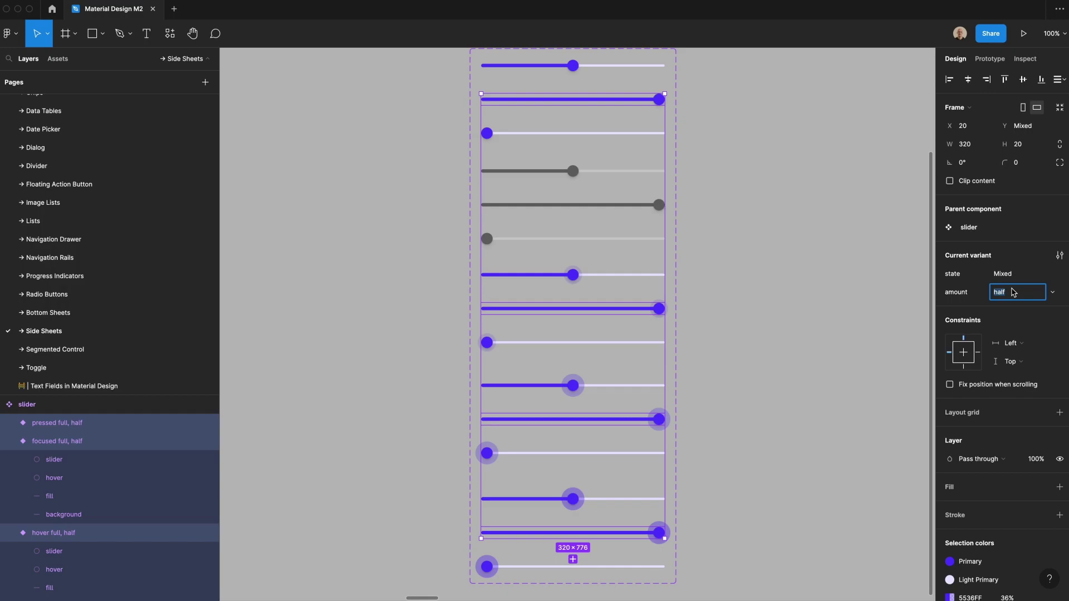
text(fu)
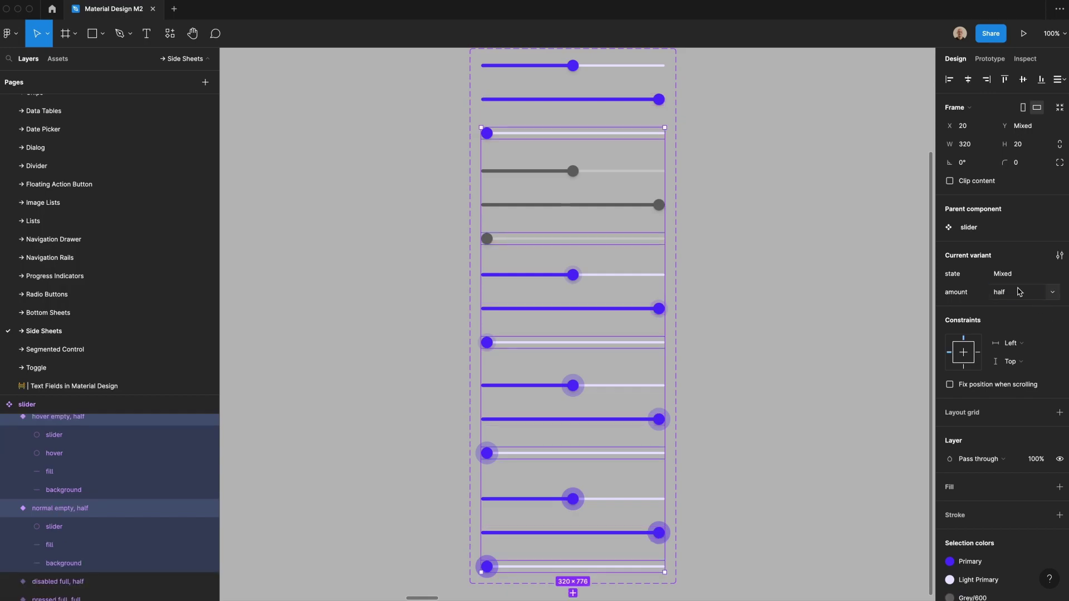
Step: Set the amount property of all the empty slider variants to empty
click(1018, 292)
text(empty)
key(Return)
Step: Set the state property of the three grey slider variants to disabled
drag(453, 163, 539, 241)
click(1006, 295)
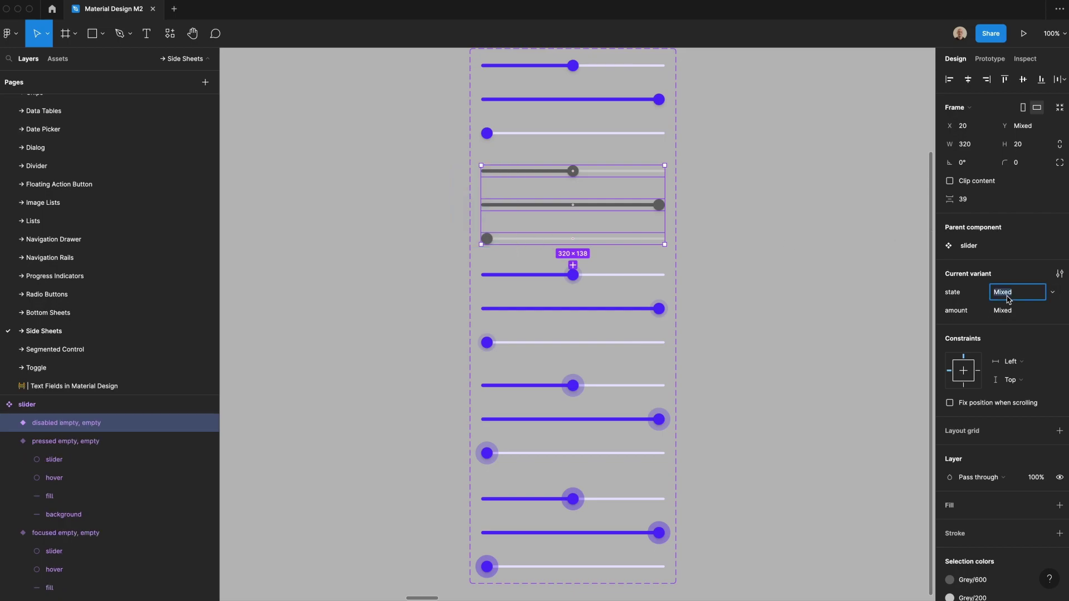
text(disabled)
key(Return)
drag(454, 171, 543, 245)
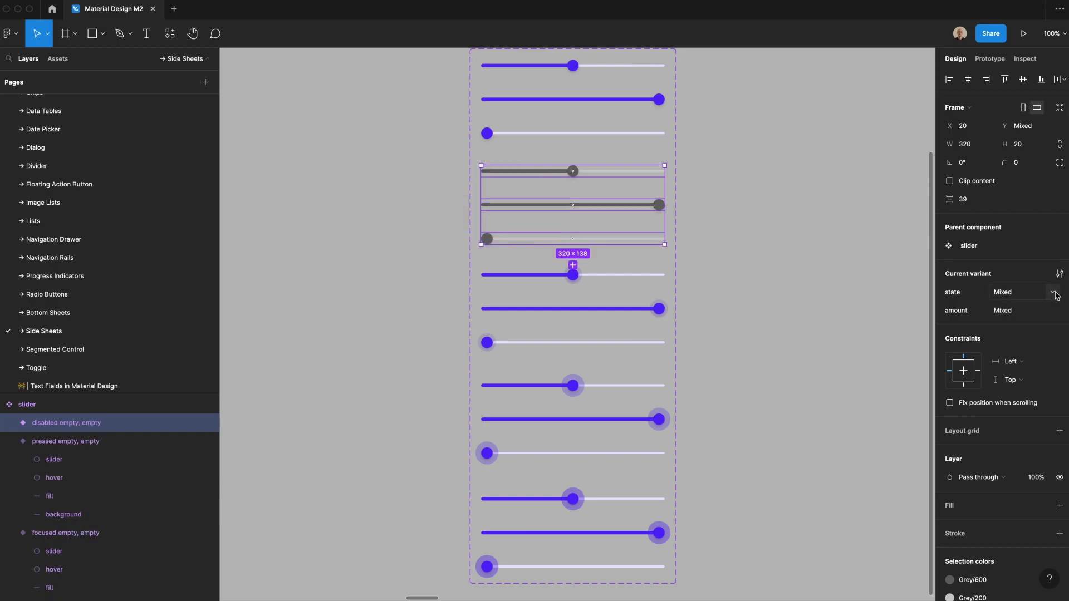
click(1057, 293)
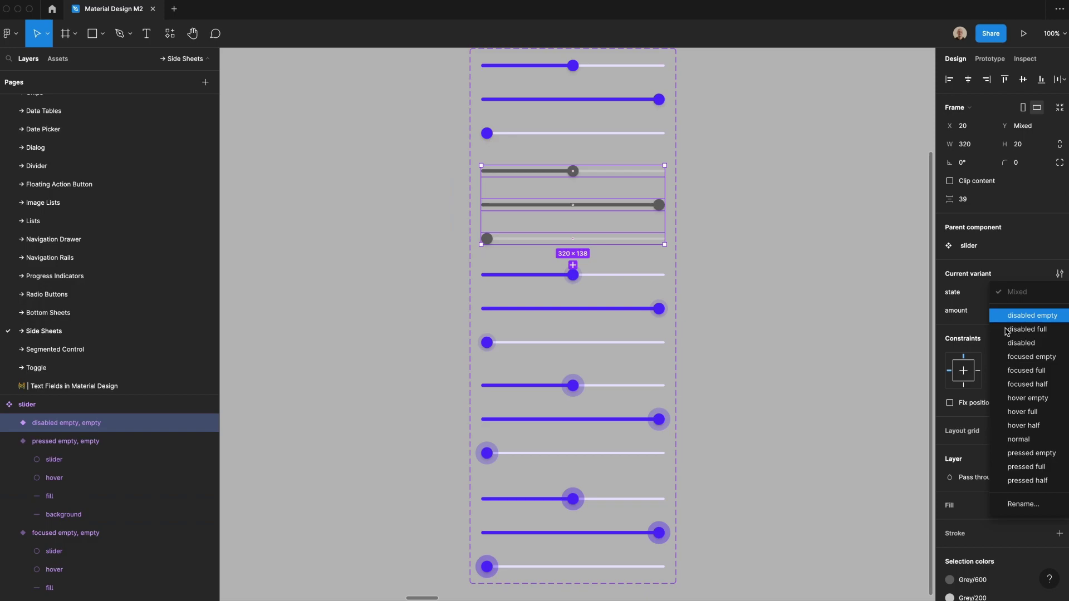
click(1010, 344)
Step: Set the state property of the three slider variants below the grey ones to hover
click(593, 274)
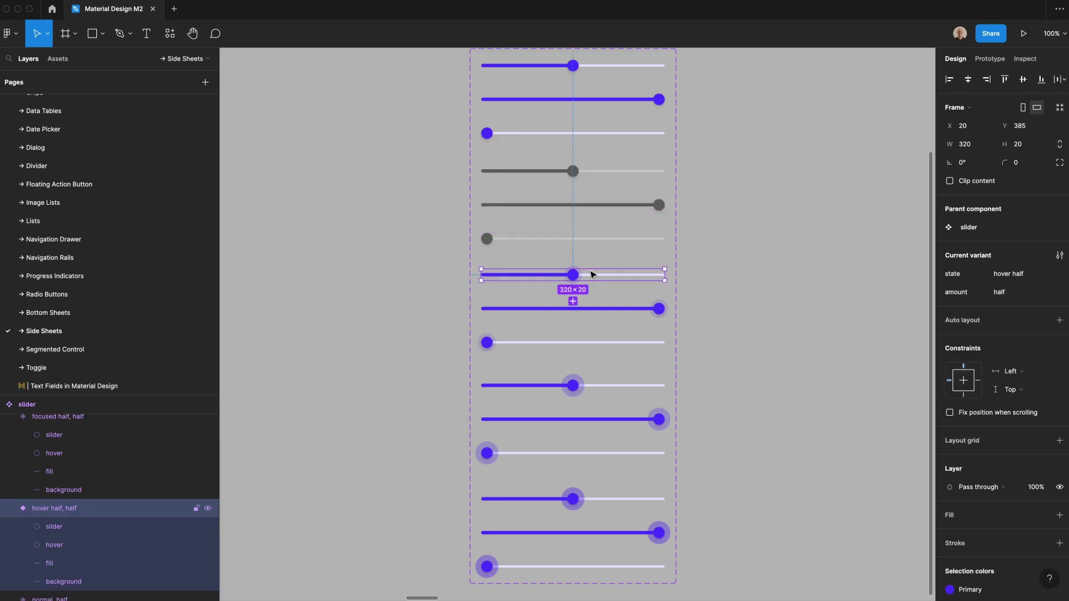
click(1023, 274)
text(h)
key(Return)
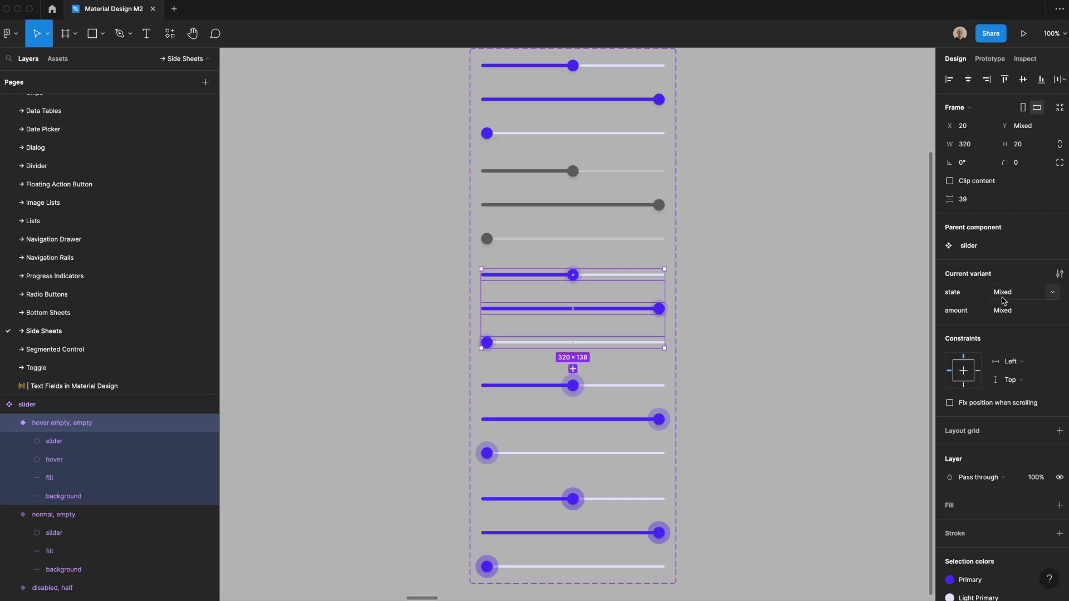
click(1020, 293)
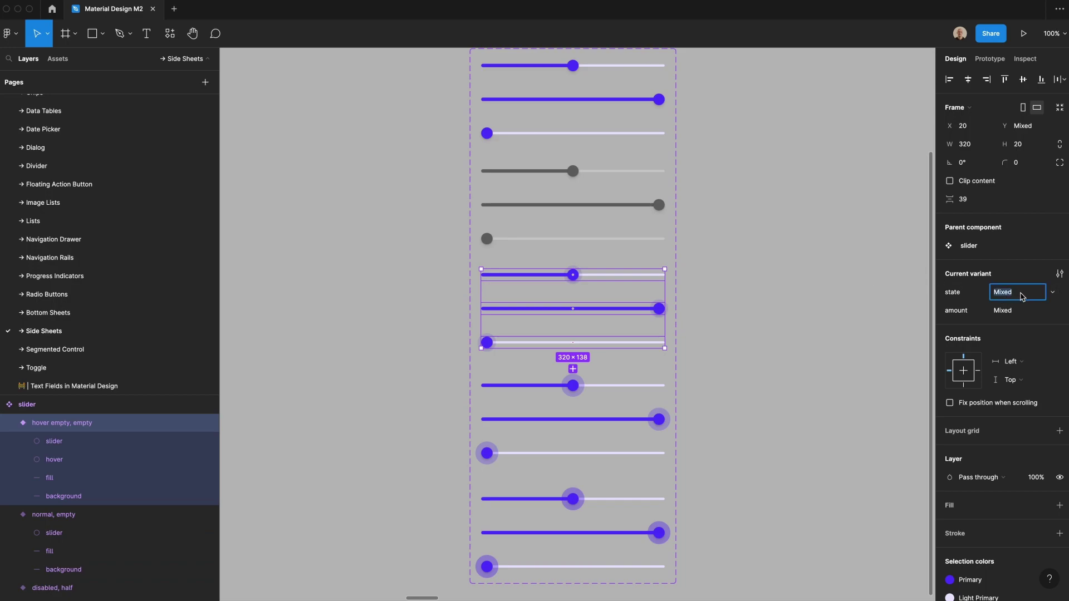
click(1052, 292)
click(1019, 396)
key(Tab)
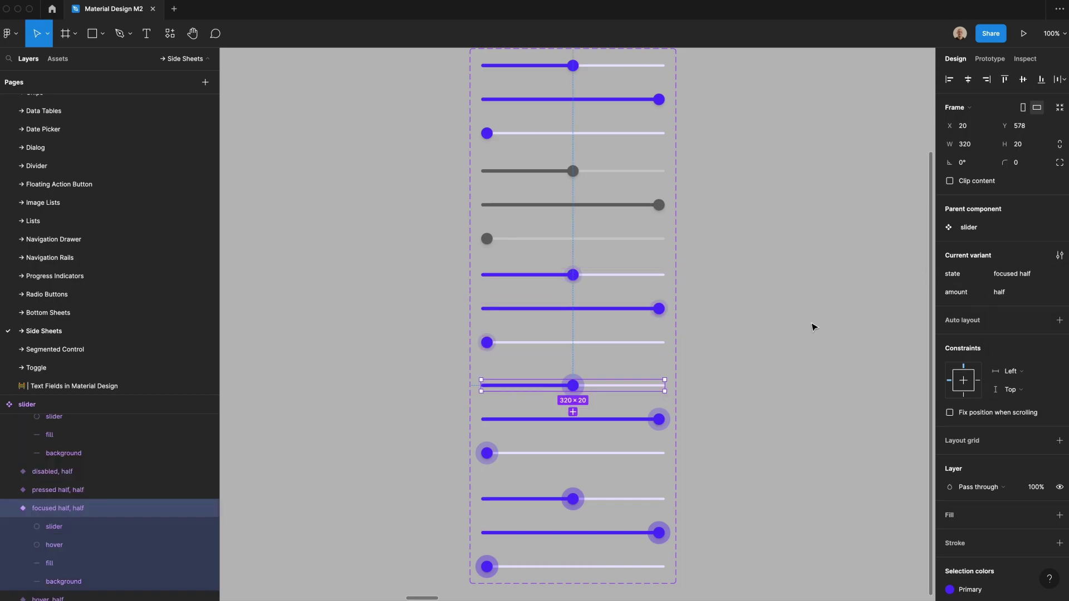
Step: Set the state property of the three focused slider variants to the single value focused
click(1019, 274)
text(focused)
key(Return)
drag(429, 375, 540, 452)
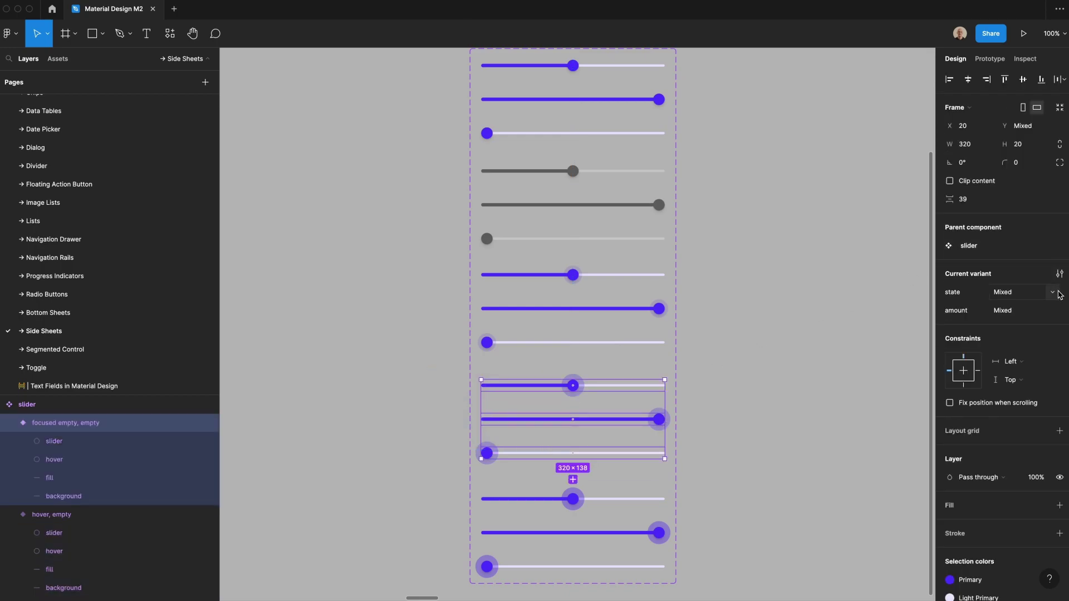
click(1052, 291)
click(1030, 356)
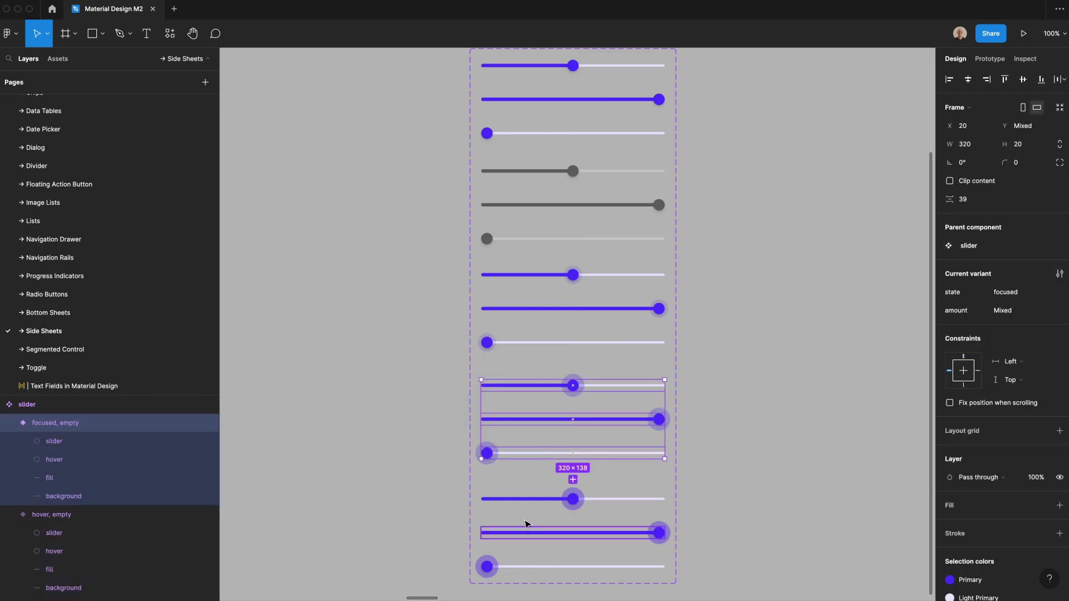
Step: Set the state property of the last three slider variants to pressed
click(526, 390)
drag(399, 368, 511, 400)
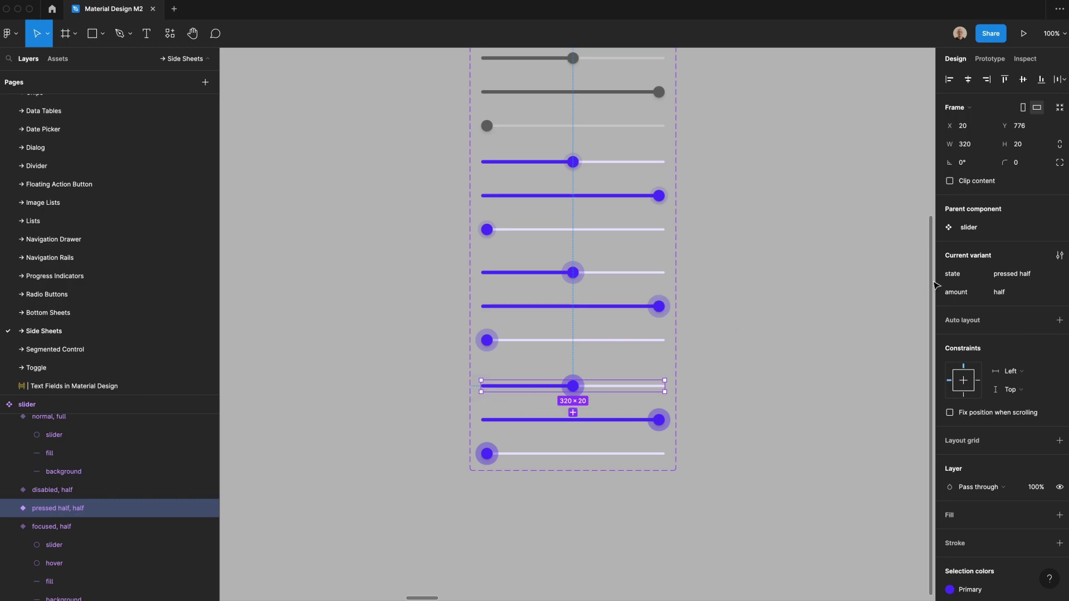
click(991, 276)
text(pressed)
key(Return)
drag(419, 371, 673, 514)
click(1055, 294)
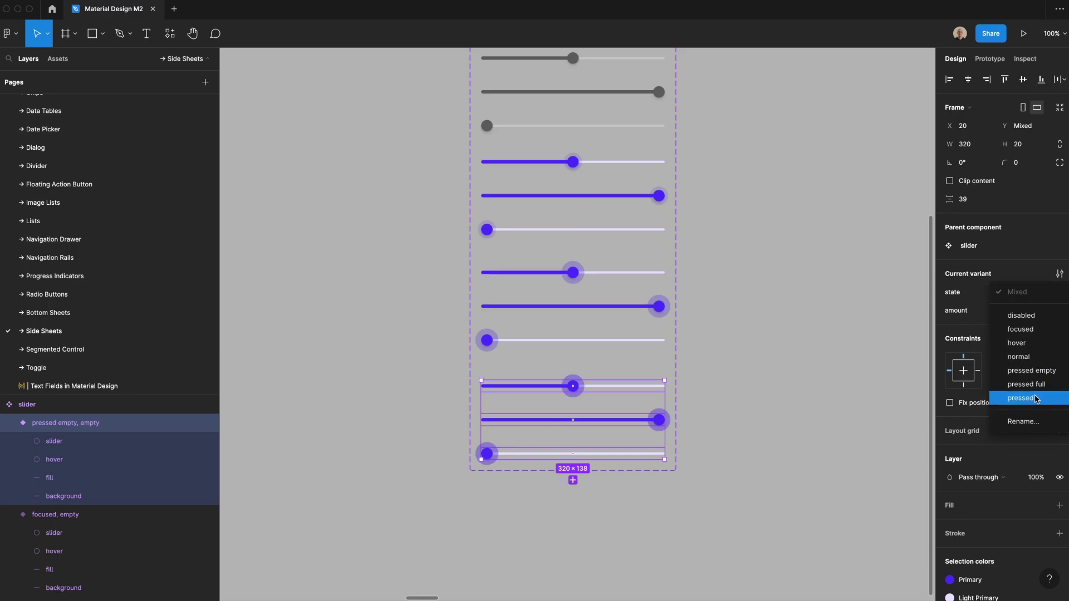
click(1016, 398)
click(813, 410)
Step: Check the available state and amount options on the half-filled pressed variant
click(612, 386)
click(1052, 277)
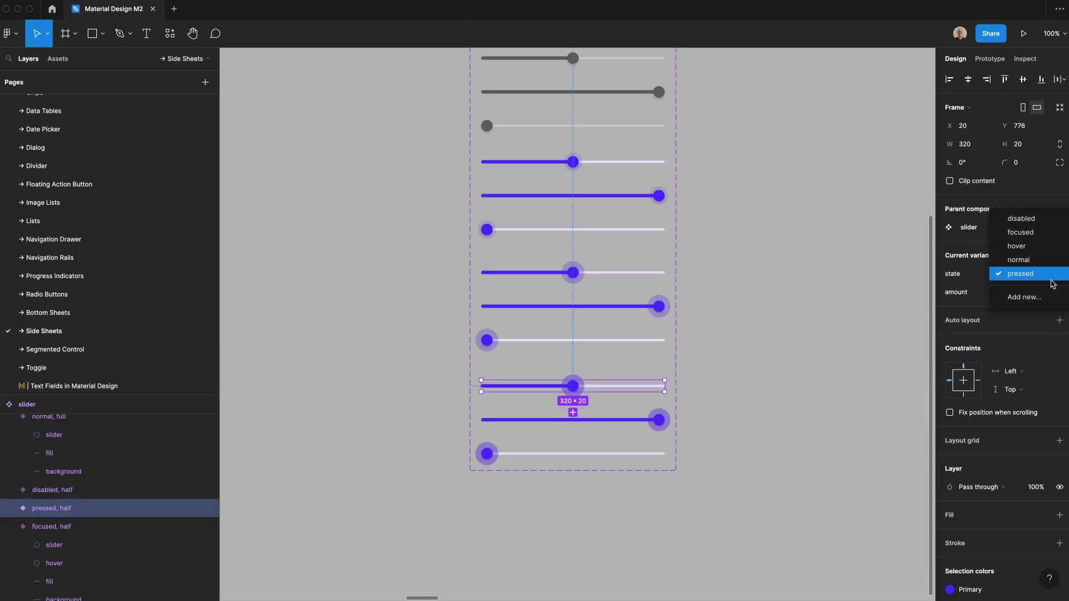
click(961, 288)
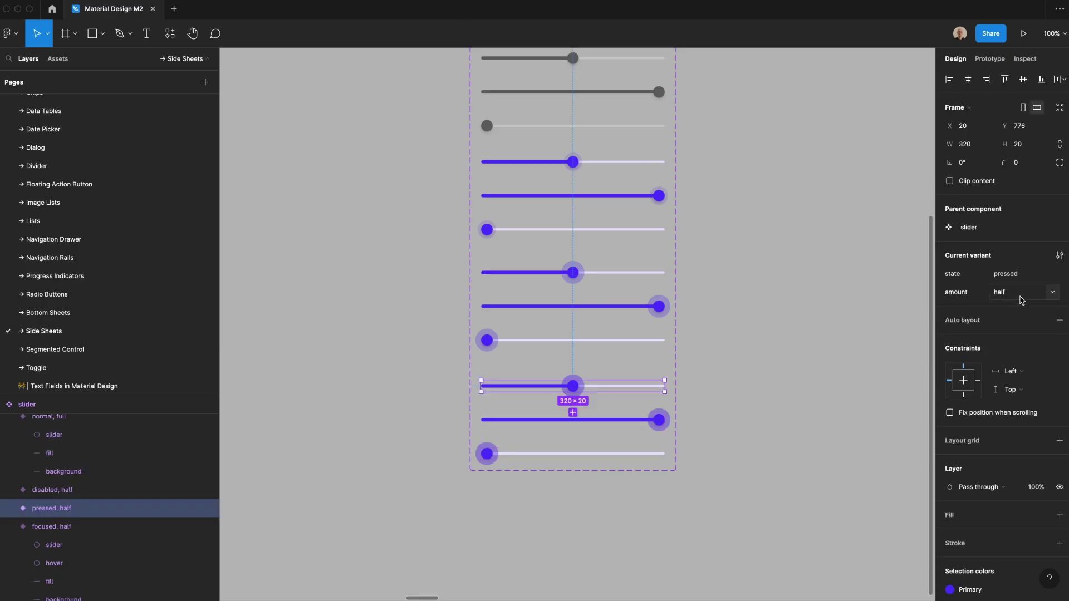
click(1052, 294)
click(785, 281)
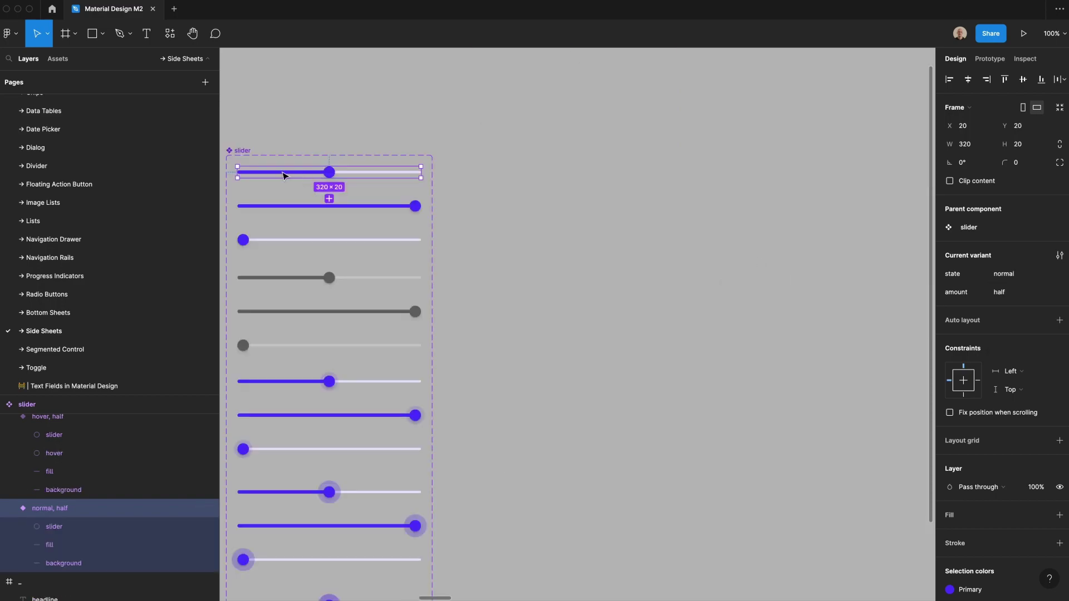
Step: Place an instance of the normal half slider beside the component set and try its states, from pressed through to disabled
click(358, 131)
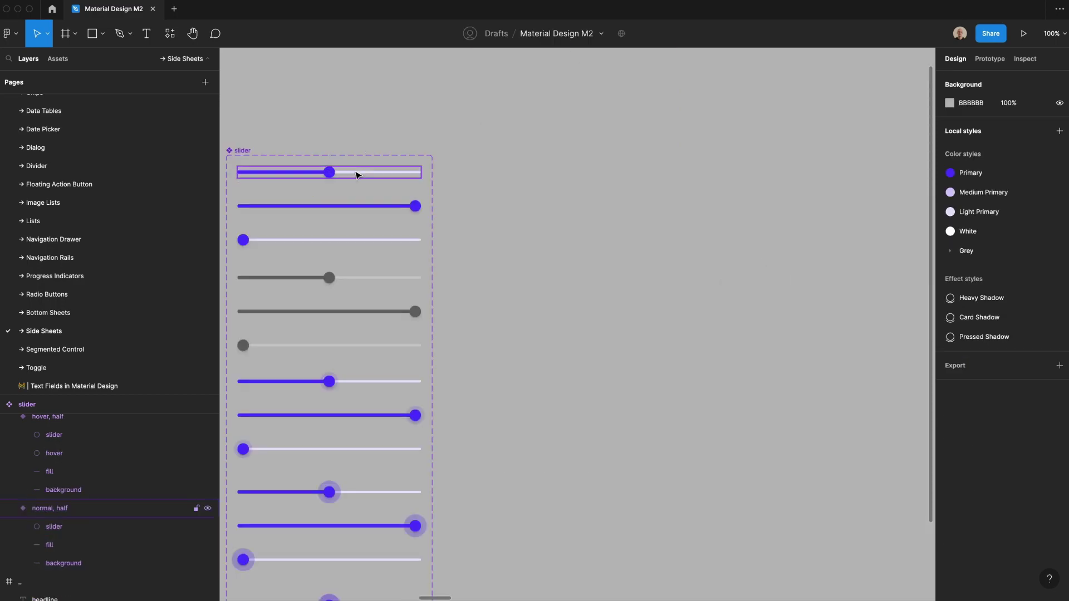
drag(358, 172, 663, 233)
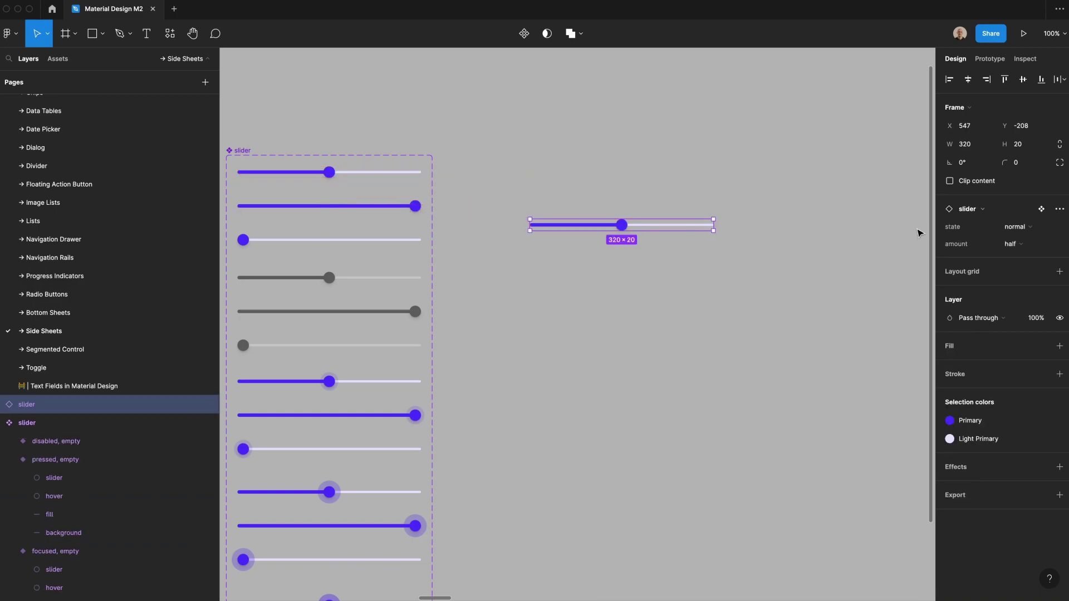
click(1016, 226)
click(1012, 240)
click(1011, 234)
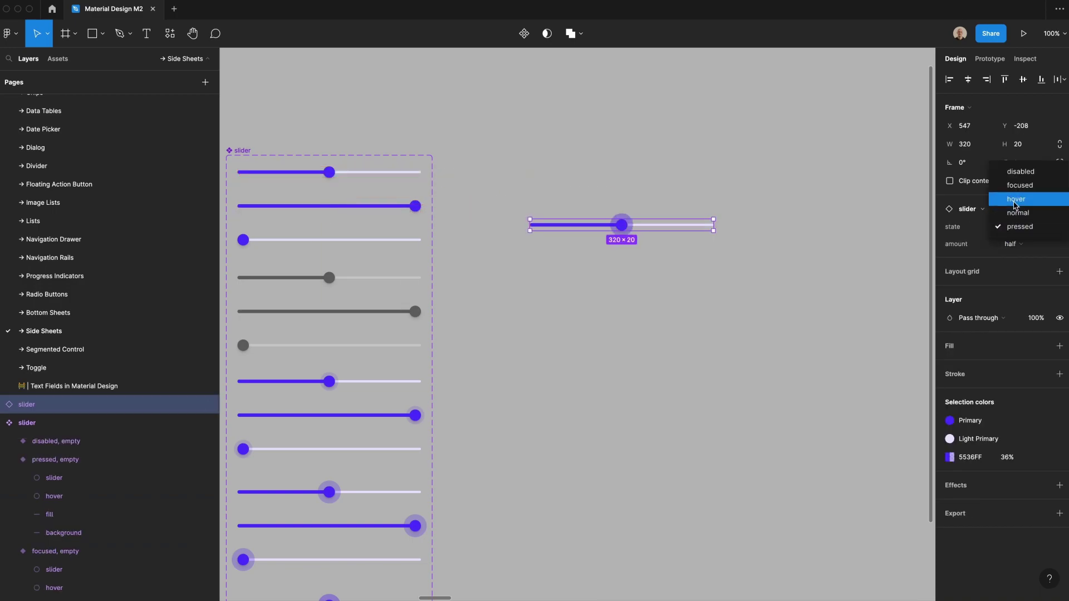
click(1014, 211)
click(1017, 226)
click(1015, 212)
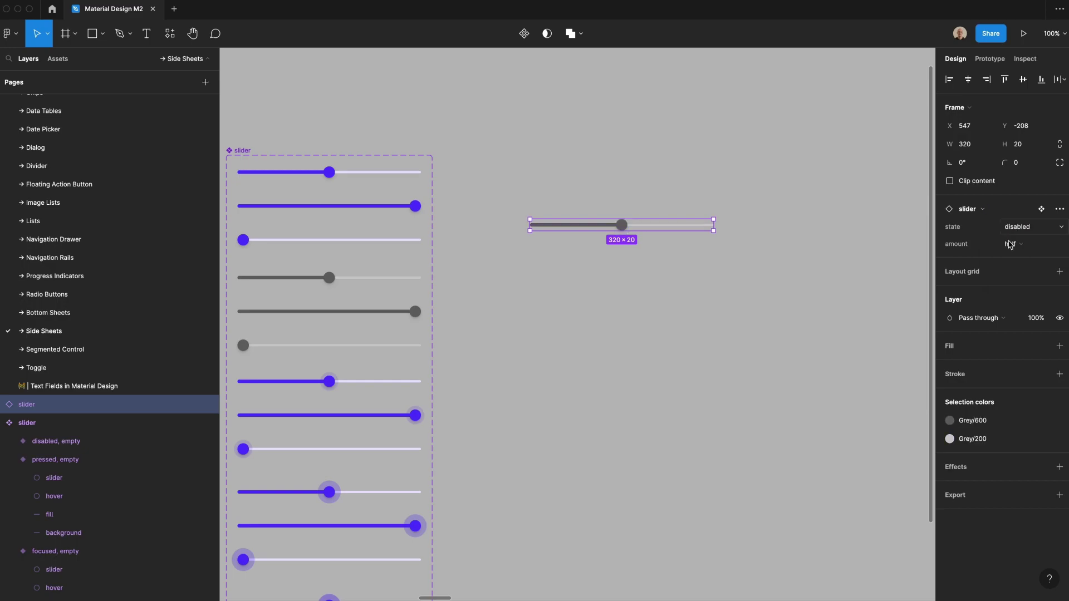
Step: Switch the slider instance's amount to full and then to empty
click(1010, 244)
click(1013, 257)
click(1011, 244)
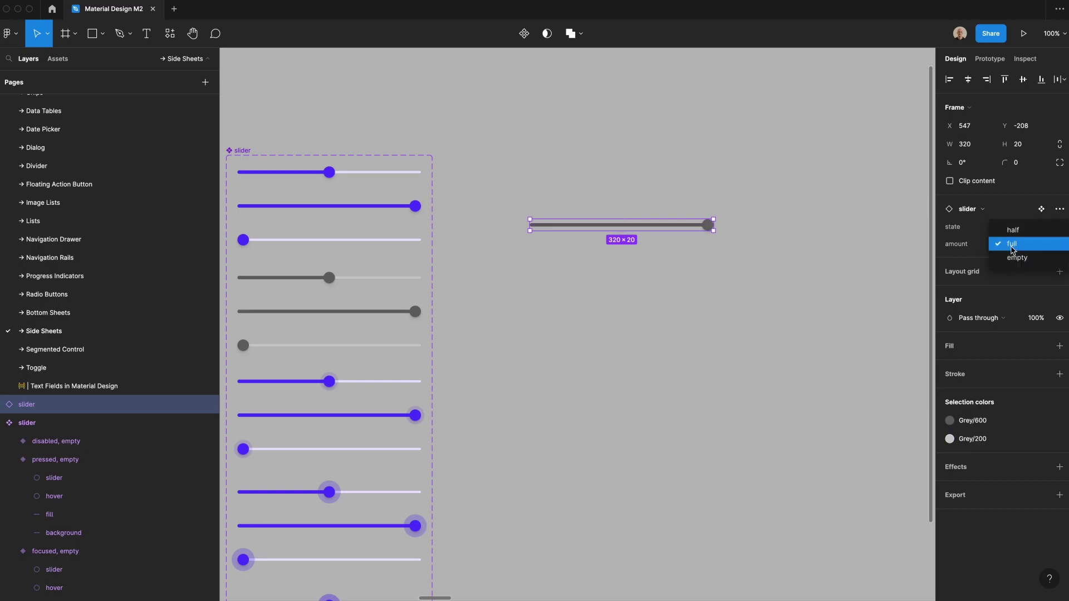
click(1014, 259)
click(1005, 247)
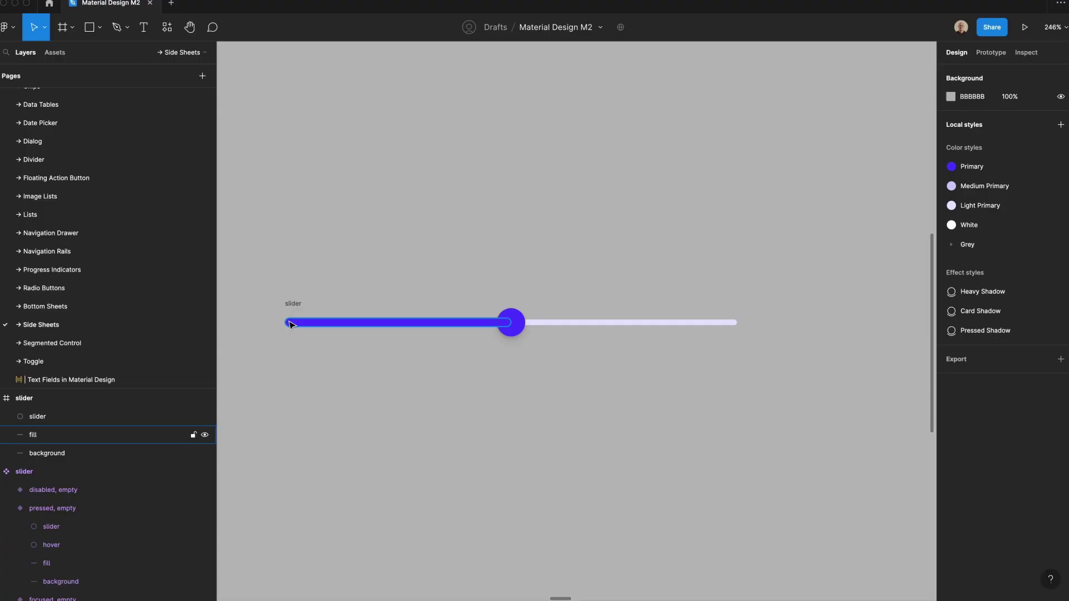
Step: Rename the standalone half-filled slider frame to discrete
scroll(289, 325, left, 2)
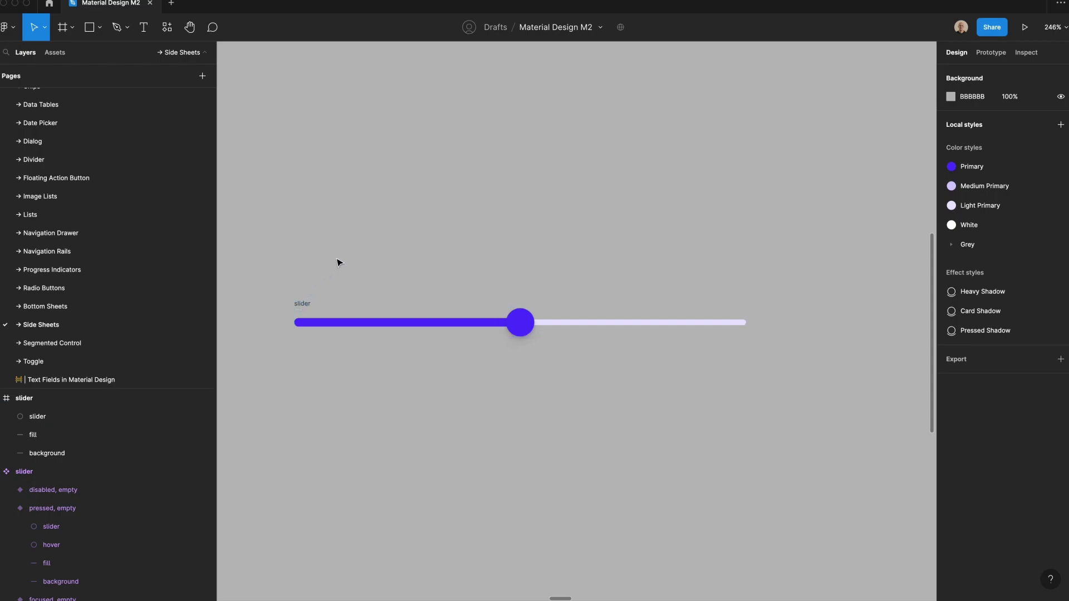
double_click(308, 302)
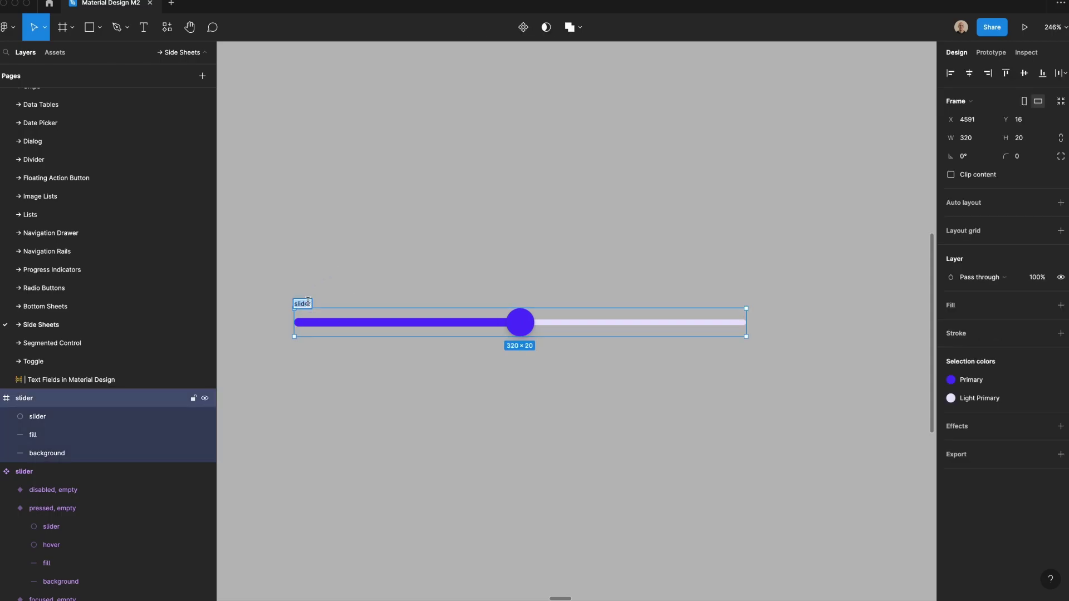
text(discrete)
key(Return)
Step: Duplicate the discrete slider's fill bar and turn the copy into a vertically centred 2 × 2 dot
click(487, 328)
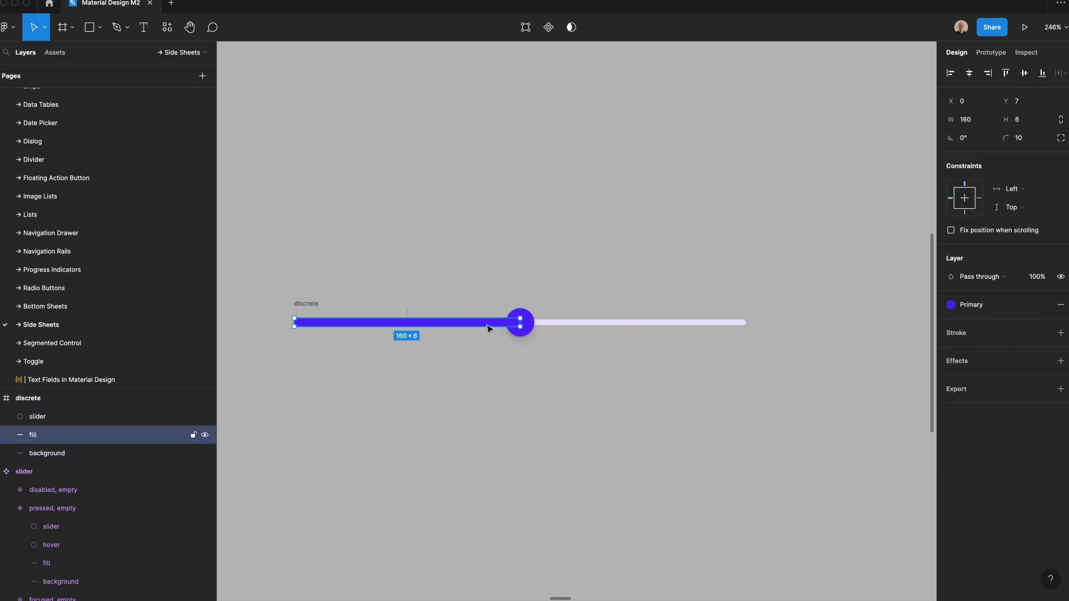
key(super+d)
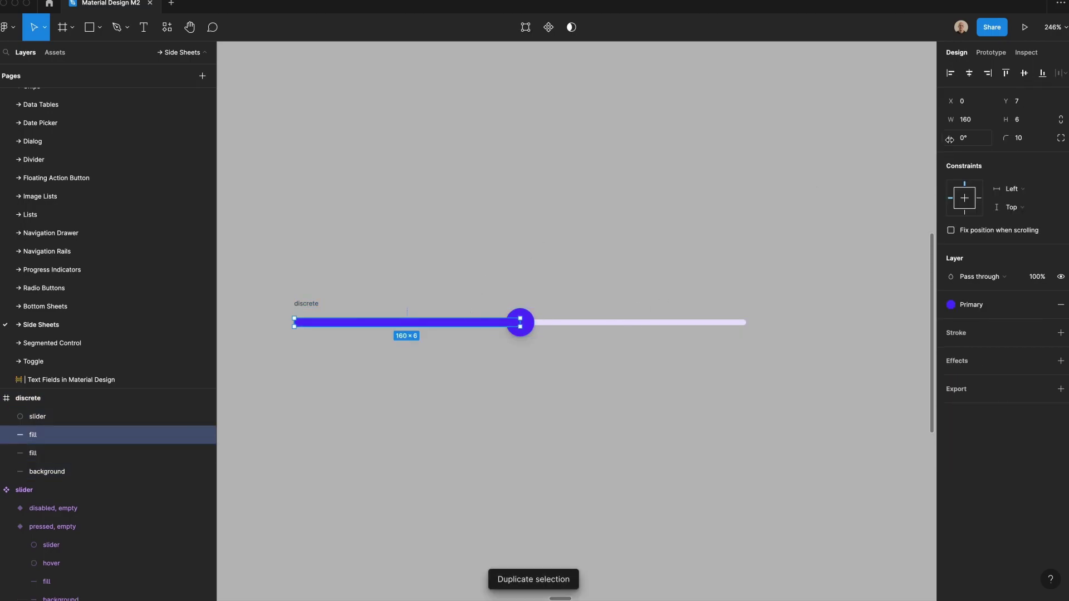
click(977, 125)
text(2)
key(Tab)
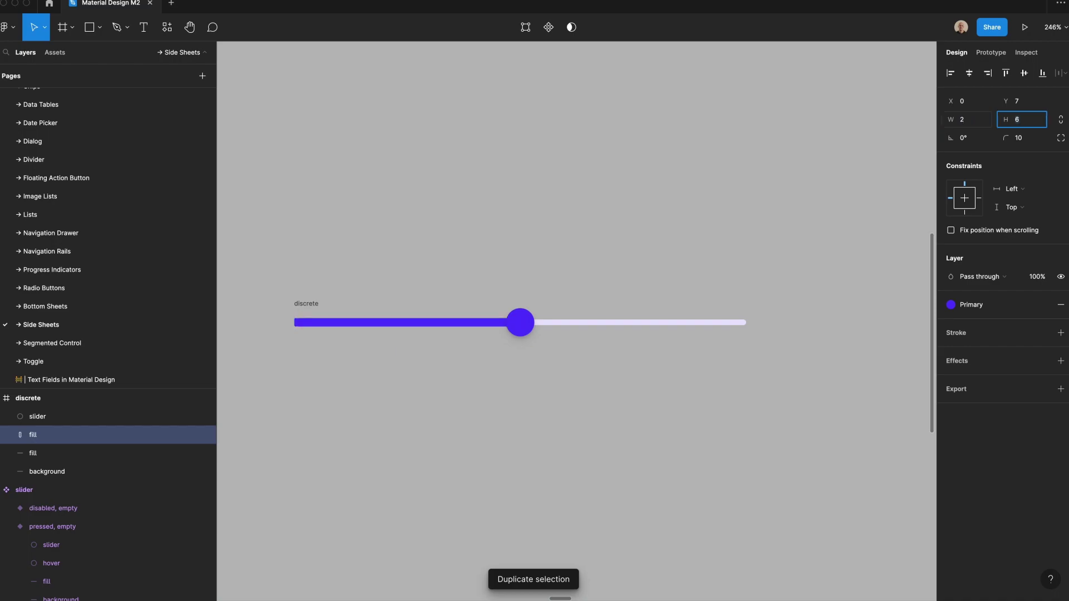
text(2)
key(Return)
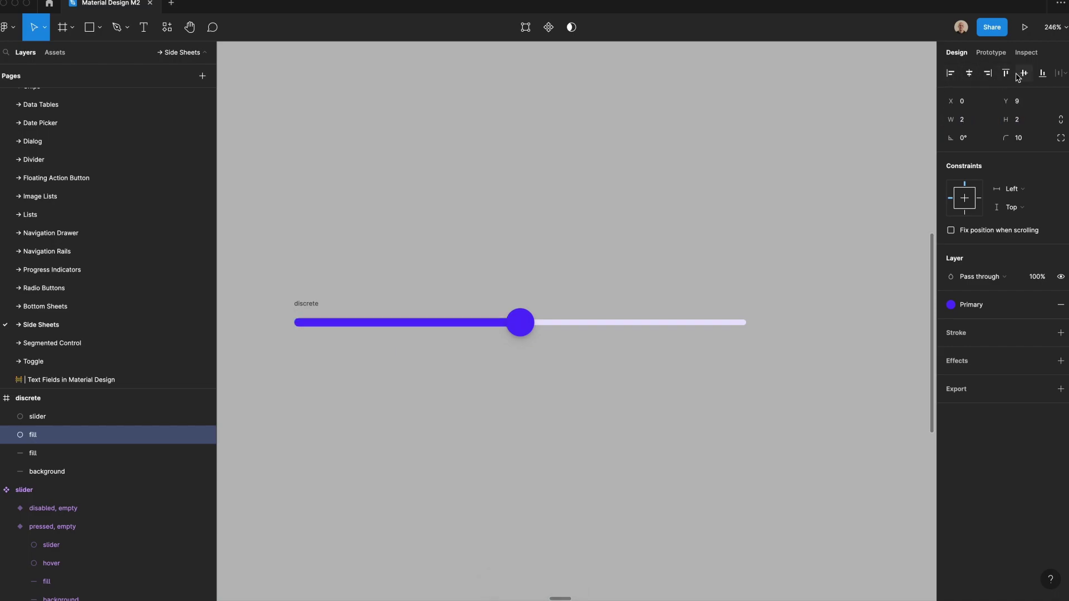
Step: Apply the Light Primary color style to the dot and nudge it 2 px to the right
click(968, 305)
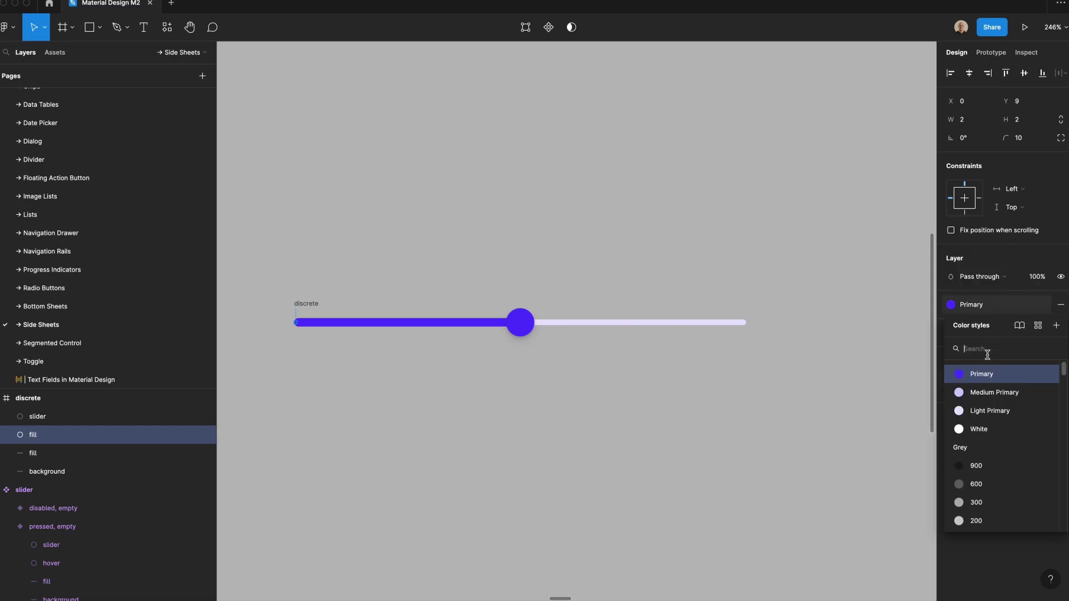
click(994, 415)
key(Right)
key(Right)
Step: Repeat the dot along the discrete slider's track as eight dots with 43 spacing
key(z)
drag(262, 246, 836, 466)
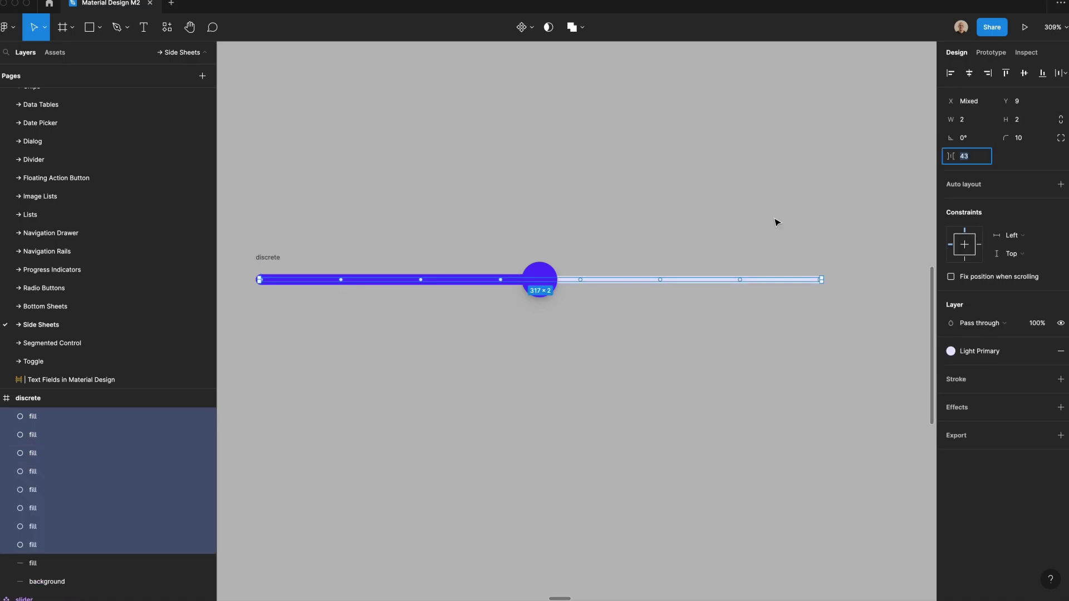
click(777, 223)
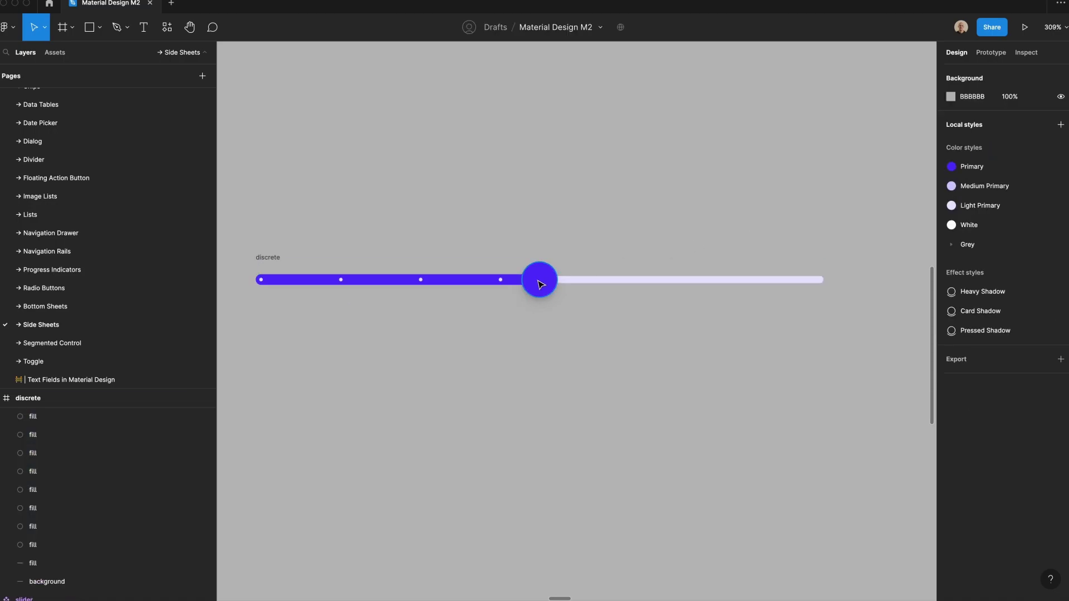
Step: Apply the Primary color style to the four dots on the unfilled half of the discrete slider's track
click(818, 283)
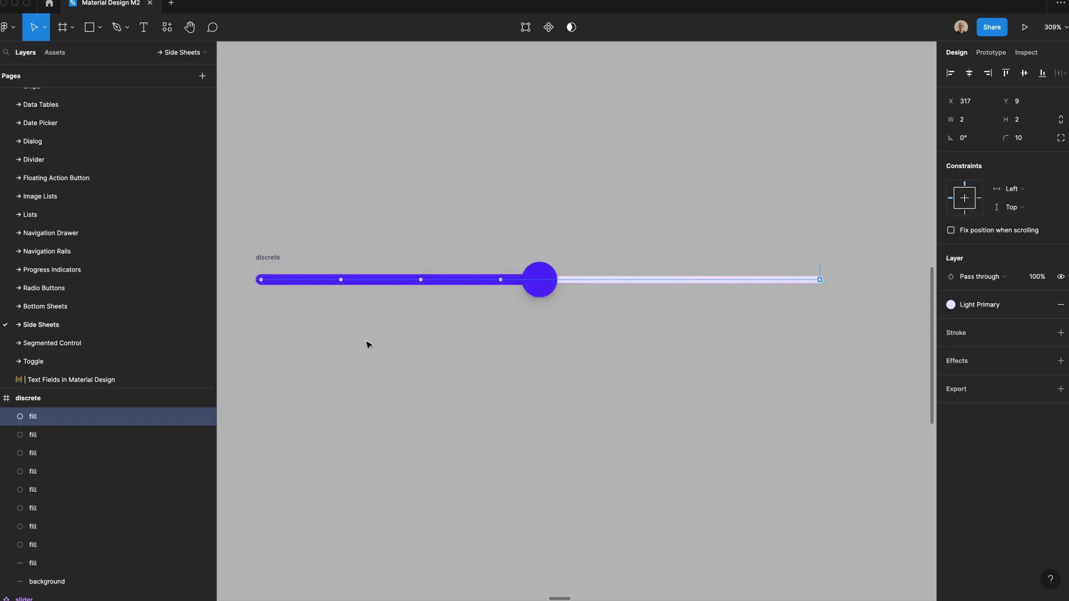
shift+click(148, 471)
click(147, 471)
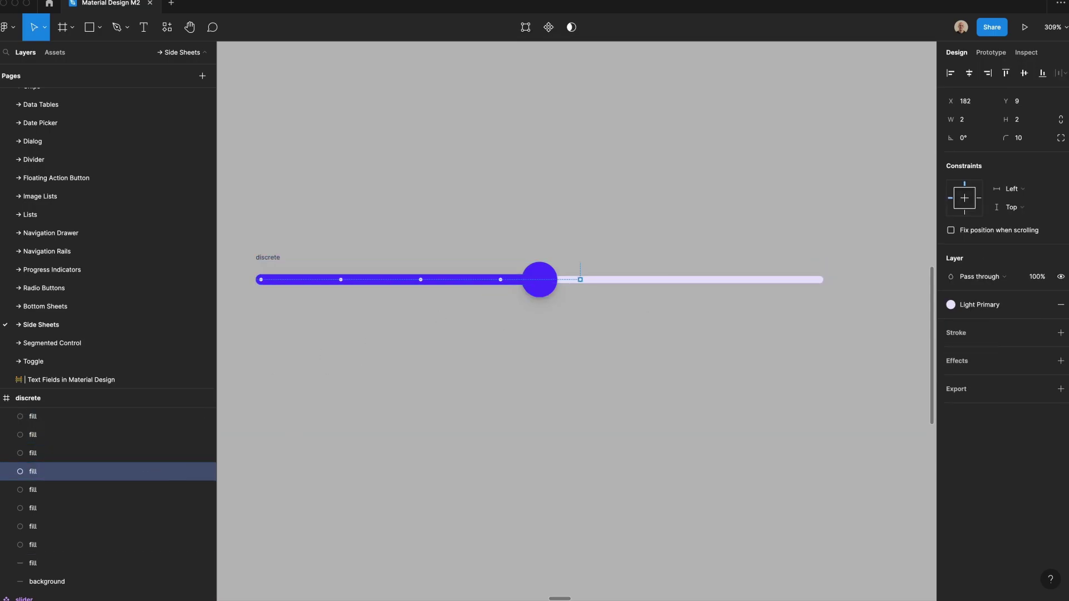
shift+click(56, 416)
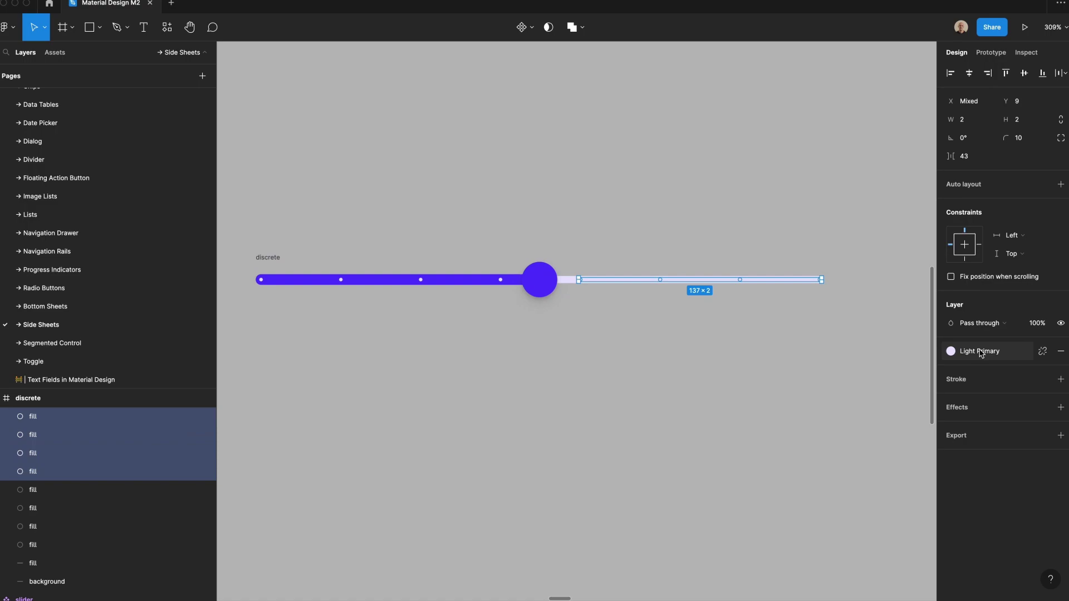
click(980, 353)
click(972, 420)
Step: Nudge the last dot slightly inward from the right end of the track
click(823, 283)
click(820, 281)
key(alt)
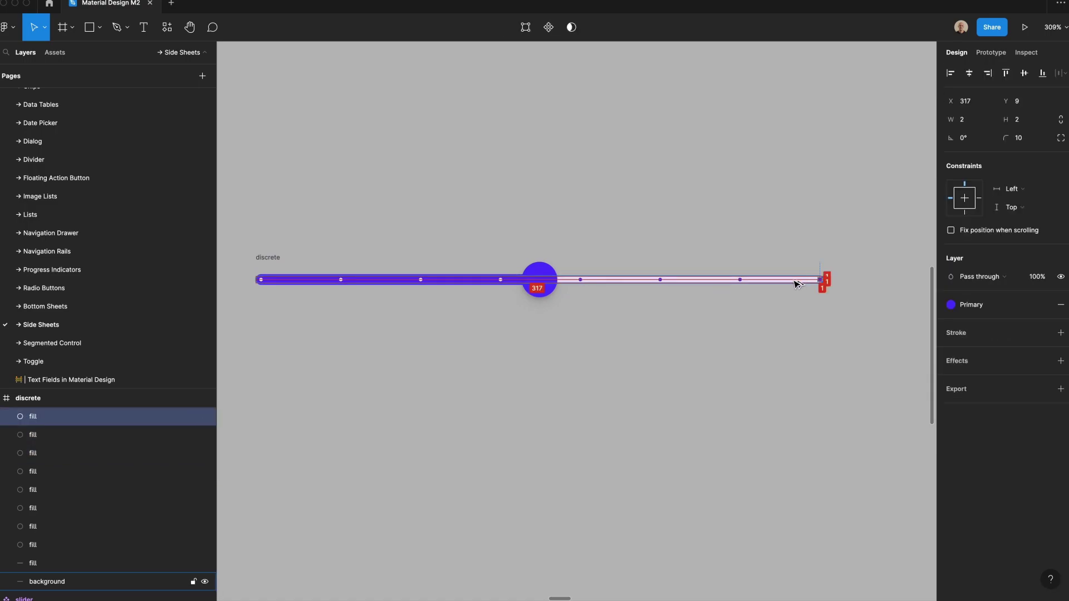
click(783, 239)
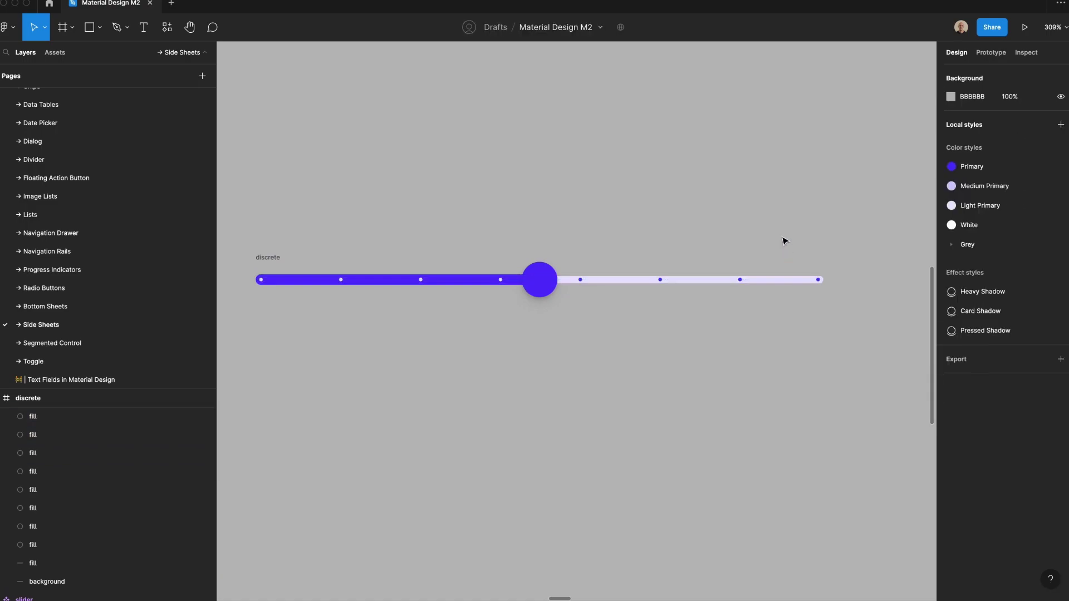
Step: Move the slider handle onto the fourth dot at X 129 and shorten the fill bar so it ends beneath the handle
scroll(640, 278, up, 1)
click(549, 310)
drag(557, 323, 513, 325)
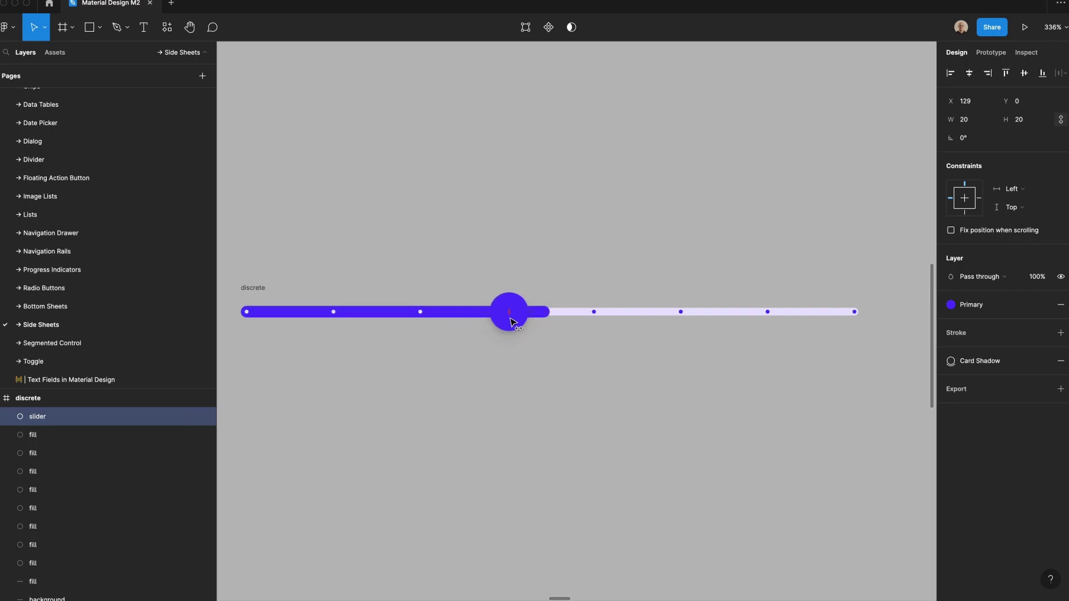
click(553, 315)
click(548, 315)
drag(548, 315, 515, 316)
click(520, 271)
key(minus)
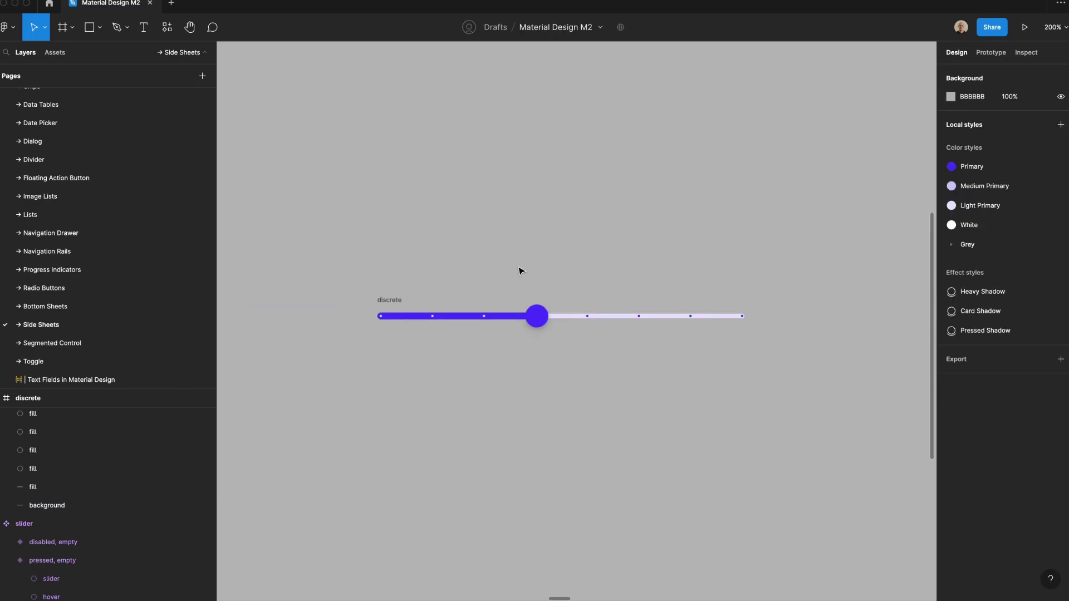
Step: Rename the discrete slider frame to normal
scroll(518, 272, down, 2)
double_click(389, 256)
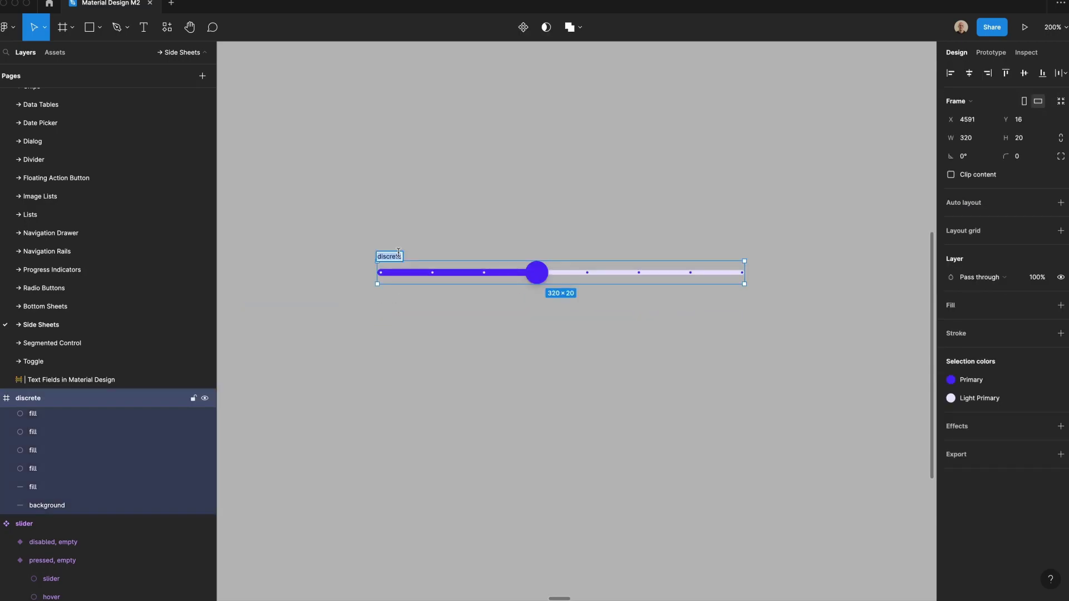
text(normal)
key(Return)
Step: Duplicate the normal slider below itself and recolor the copy from Primary to Grey/600 and Light Primary to Grey/200
drag(541, 280, 541, 343)
click(1000, 375)
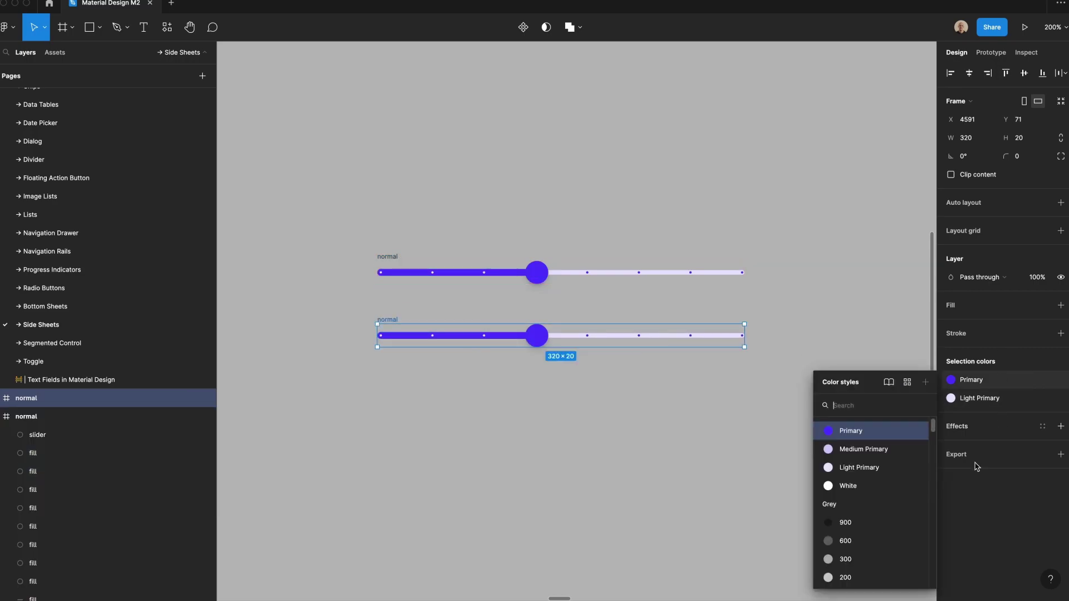
click(877, 540)
click(980, 398)
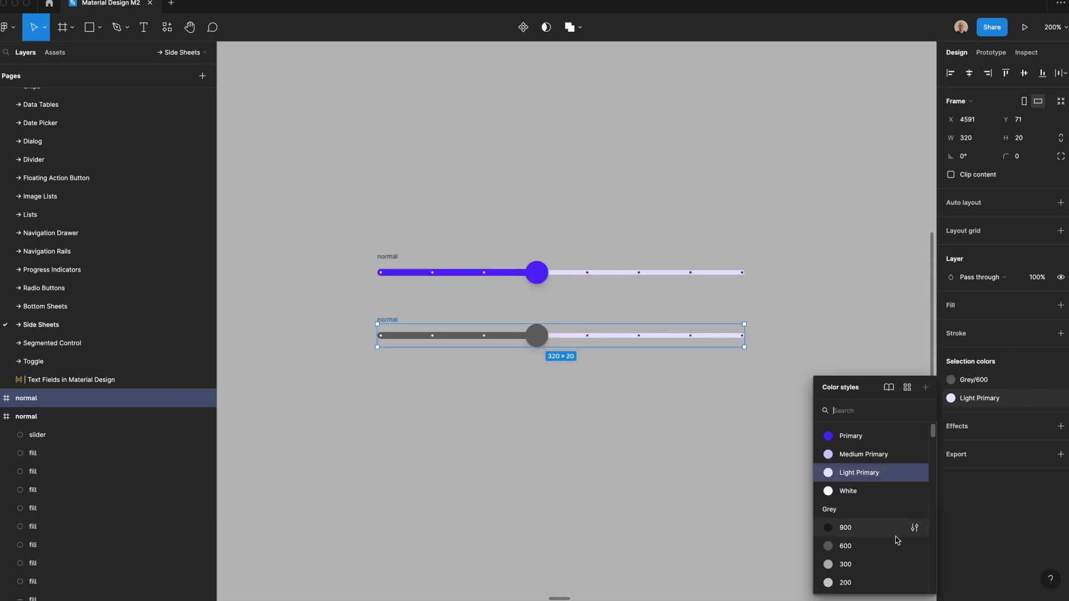
click(854, 581)
click(746, 471)
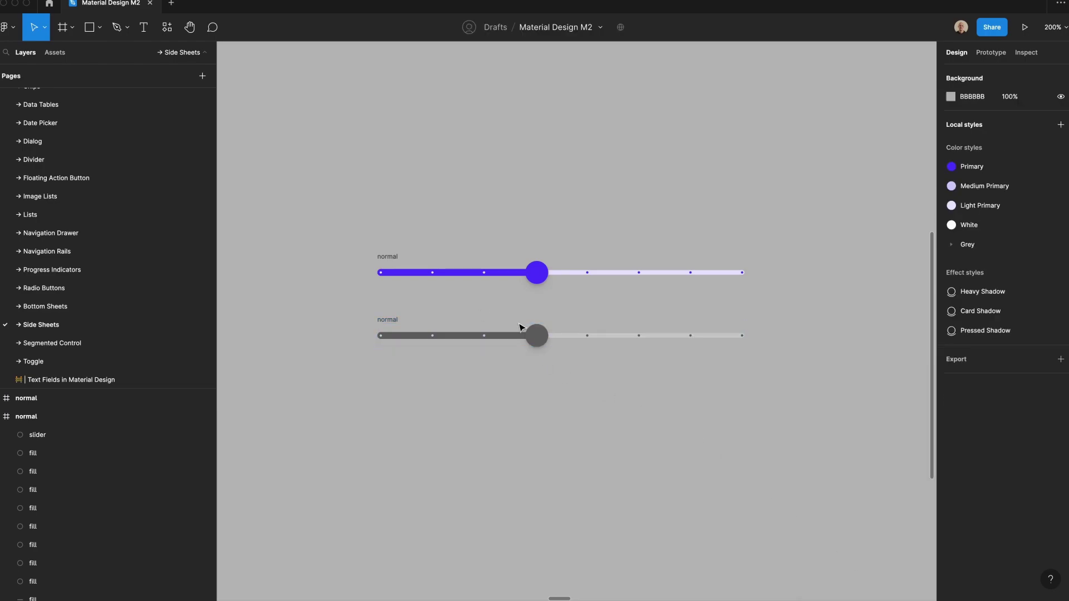
Step: Rename the grey slider to disabled and place a copy of the normal slider named hover below it
double_click(396, 321)
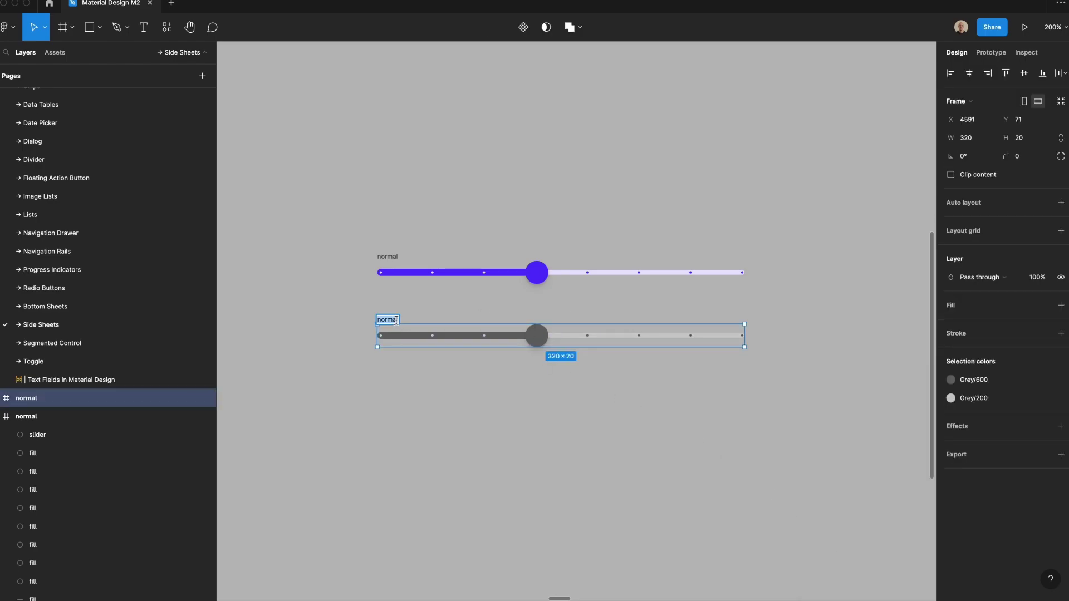
text(disabled)
key(Return)
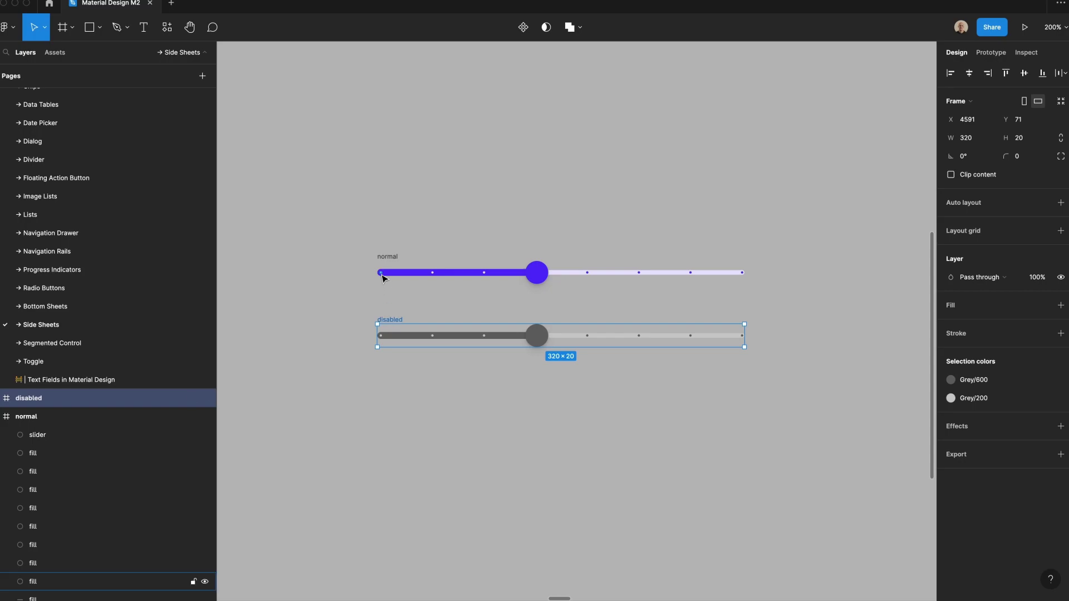
drag(382, 256, 421, 382)
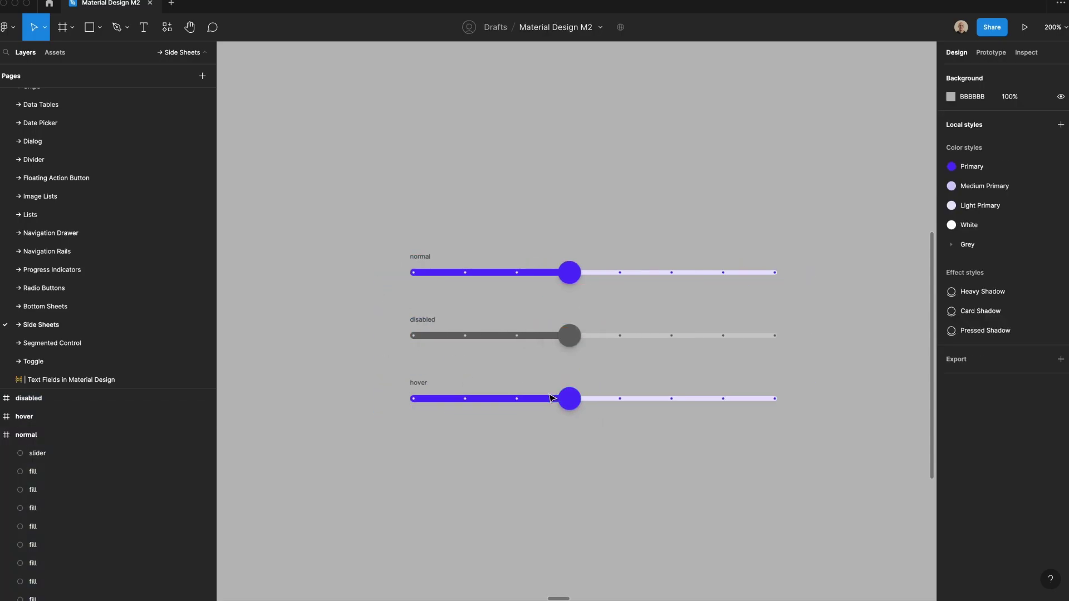
Step: Copy the half-filled hover variant of the continuous slider component and place the instance below the discrete sliders
scroll(550, 397, down, 5)
scroll(550, 396, left, 5)
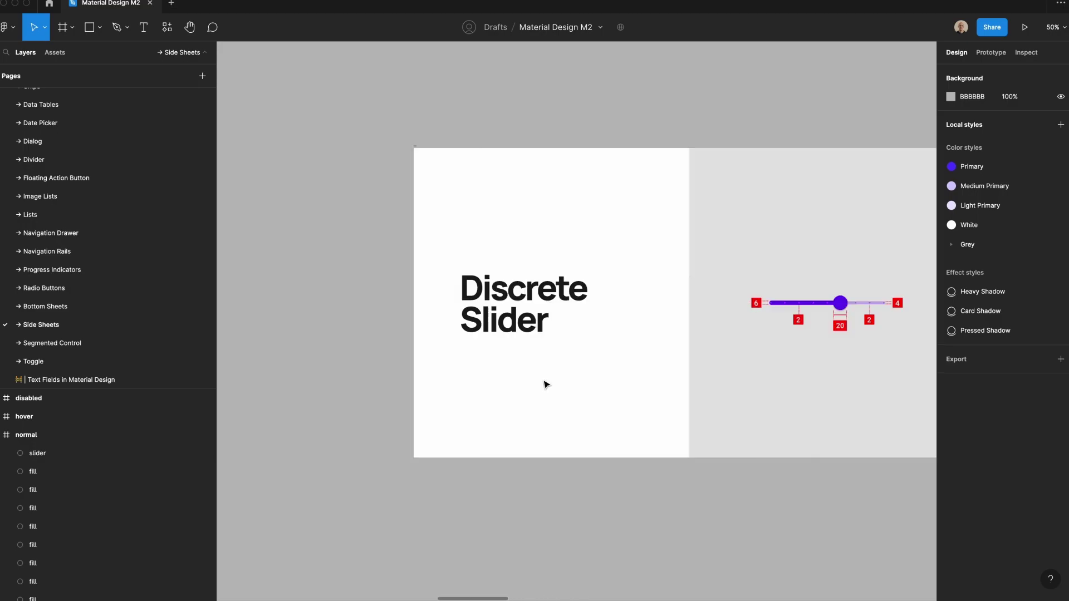
scroll(546, 384, left, 5)
click(435, 274)
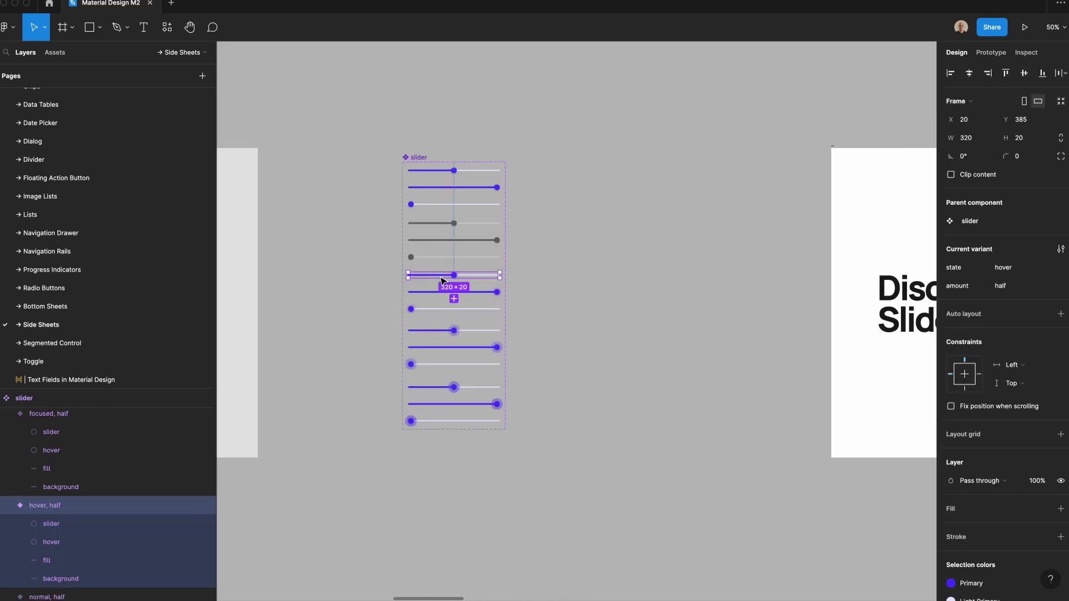
scroll(442, 279, right, 7)
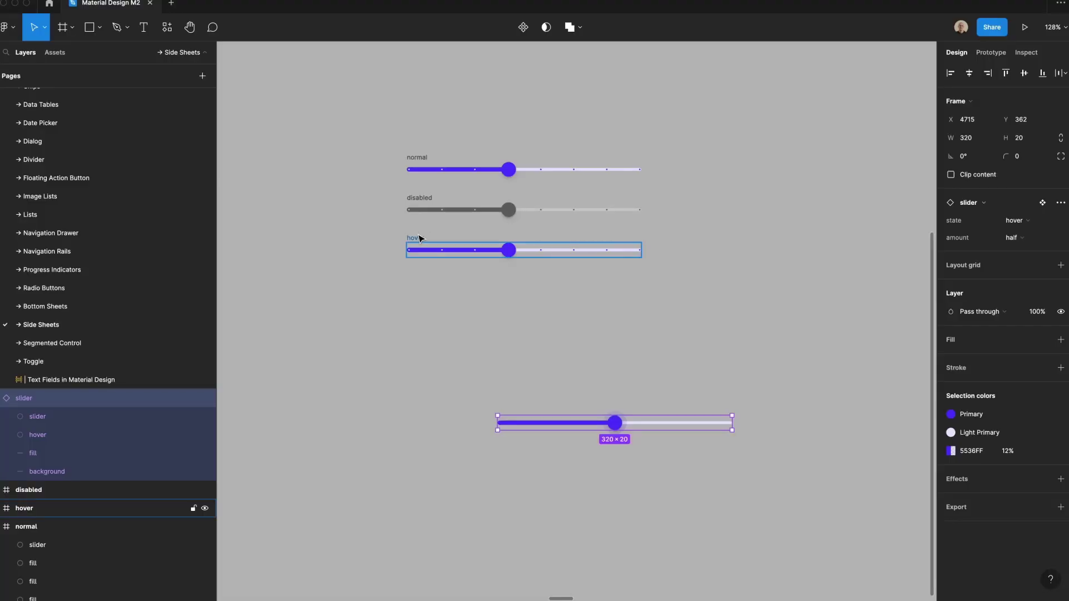
Step: Duplicate the discrete hover slider twice below itself, naming the copies pressed and focused
click(419, 240)
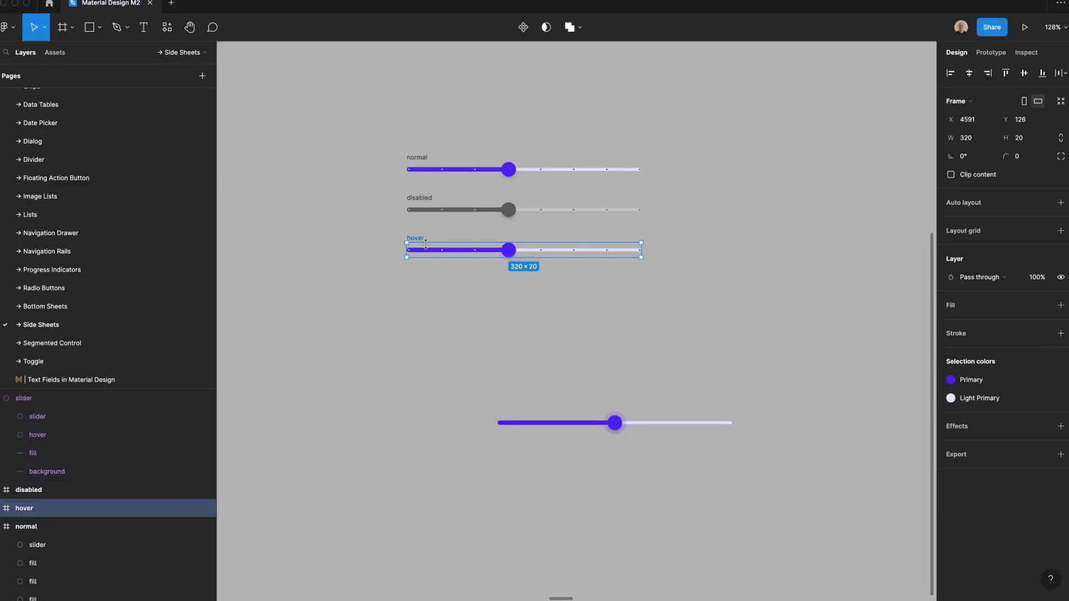
drag(419, 240, 431, 329)
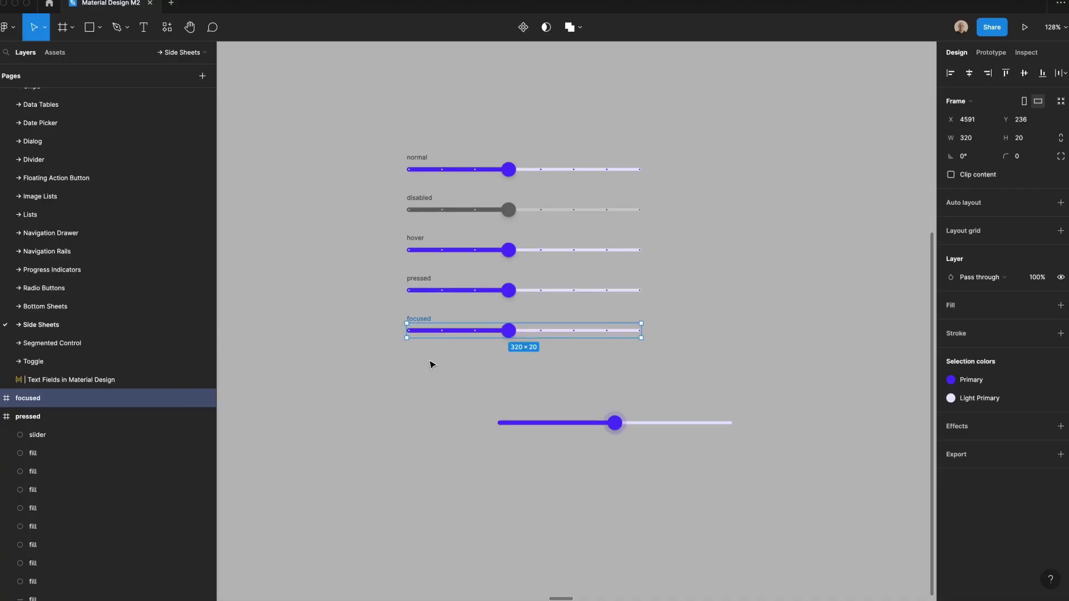
Step: Copy the continuous slider's 32 × 32 hover circle into the discrete hover slider and place it behind the handle, shifted left toward its centre
click(617, 421)
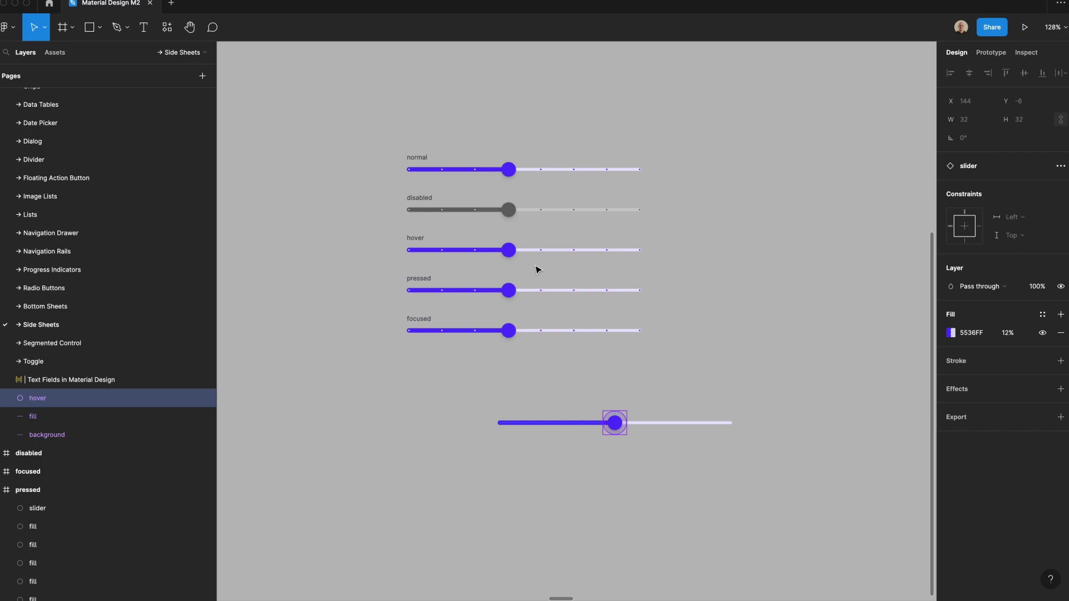
click(508, 249)
key(super+v)
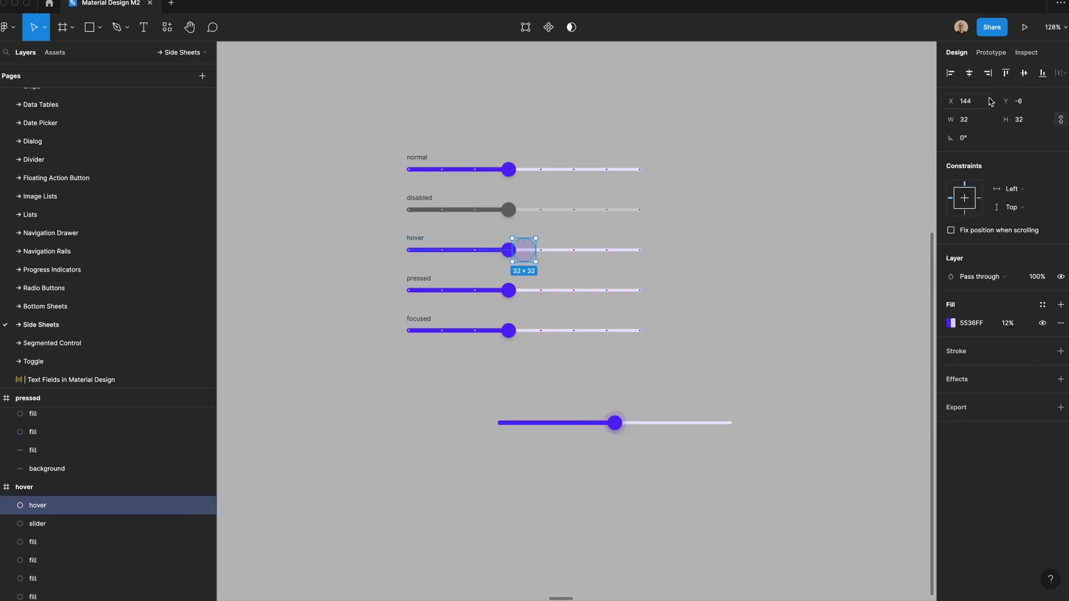
key(ctrl+bracketleft)
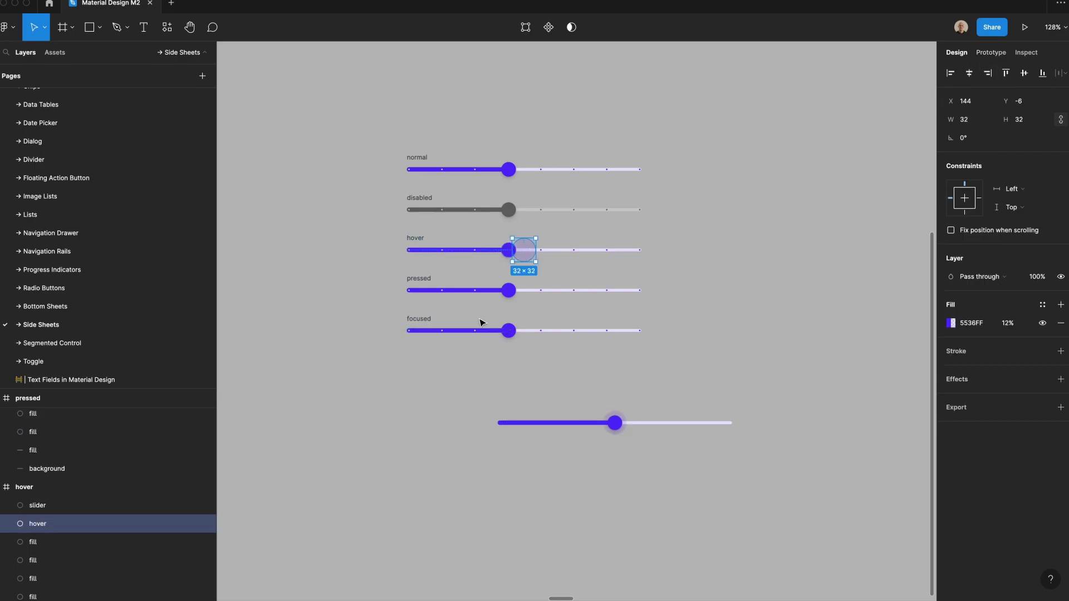
key(shift+Left)
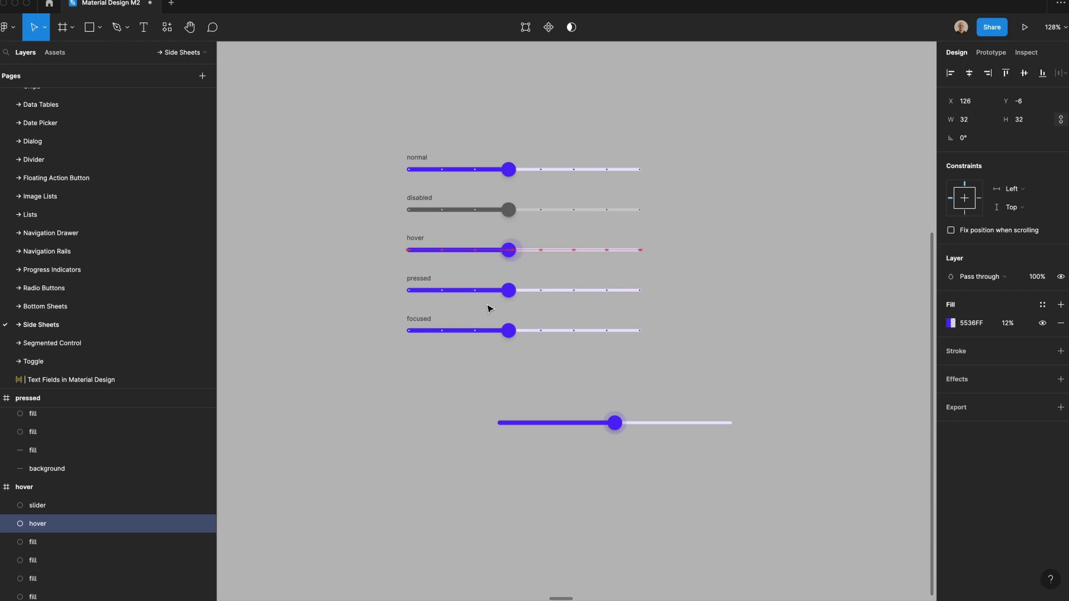
Step: Copy the hover circle behind the pressed slider's handle, enlarge it to 40 × 40 and set its fill opacity to 24%
drag(508, 250, 515, 289)
key(ctrl+bracketleft)
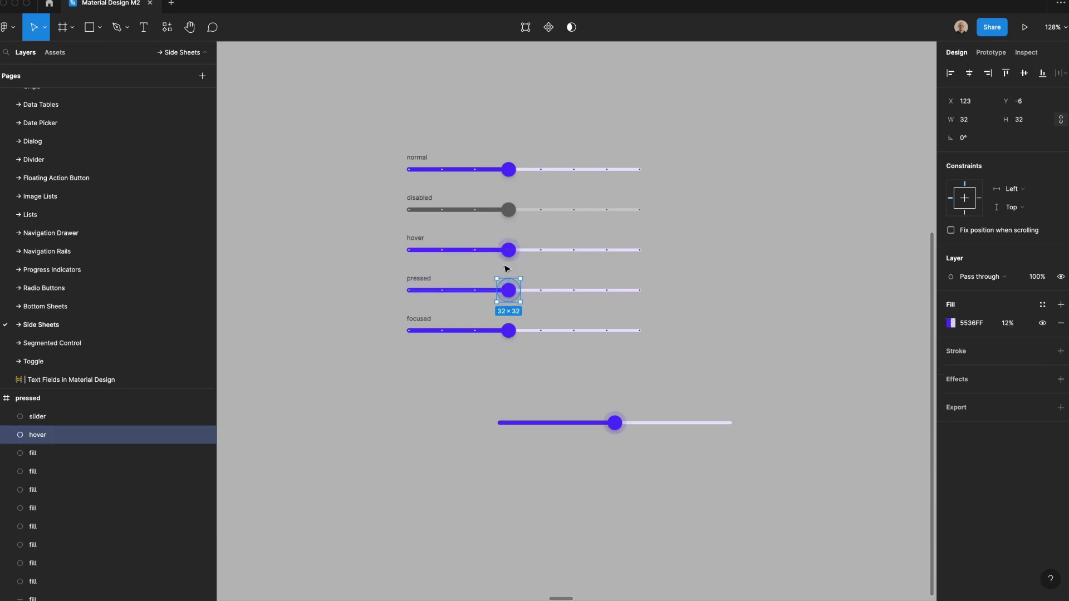
drag(449, 223, 579, 382)
drag(522, 283, 573, 291)
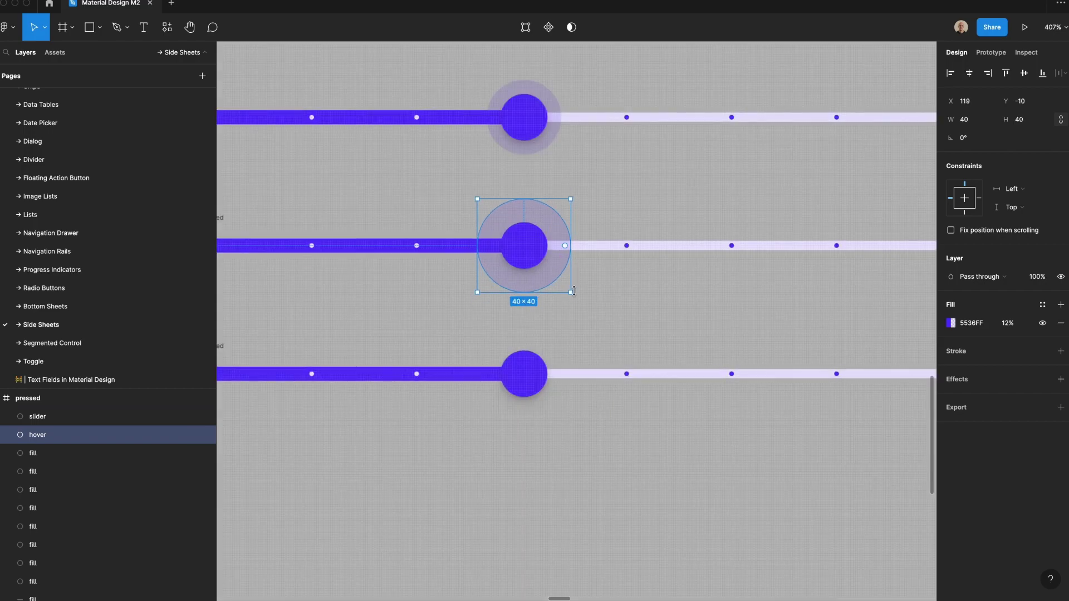
click(1008, 324)
text(24)
key(Return)
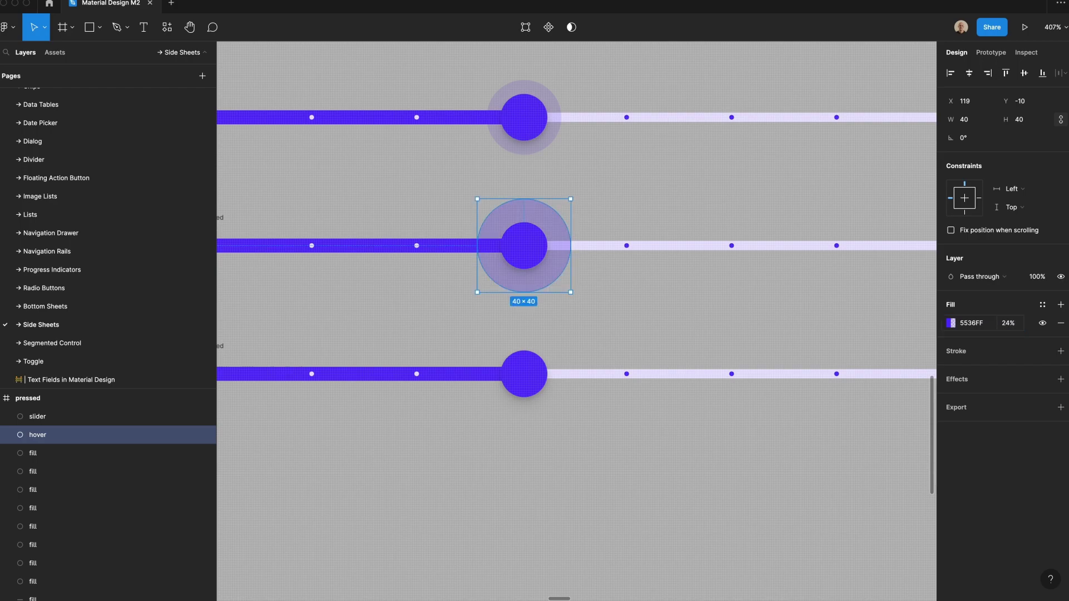
Step: Copy the 40 × 40 circle behind the focused slider's handle and set its fill opacity to 32%
click(544, 362)
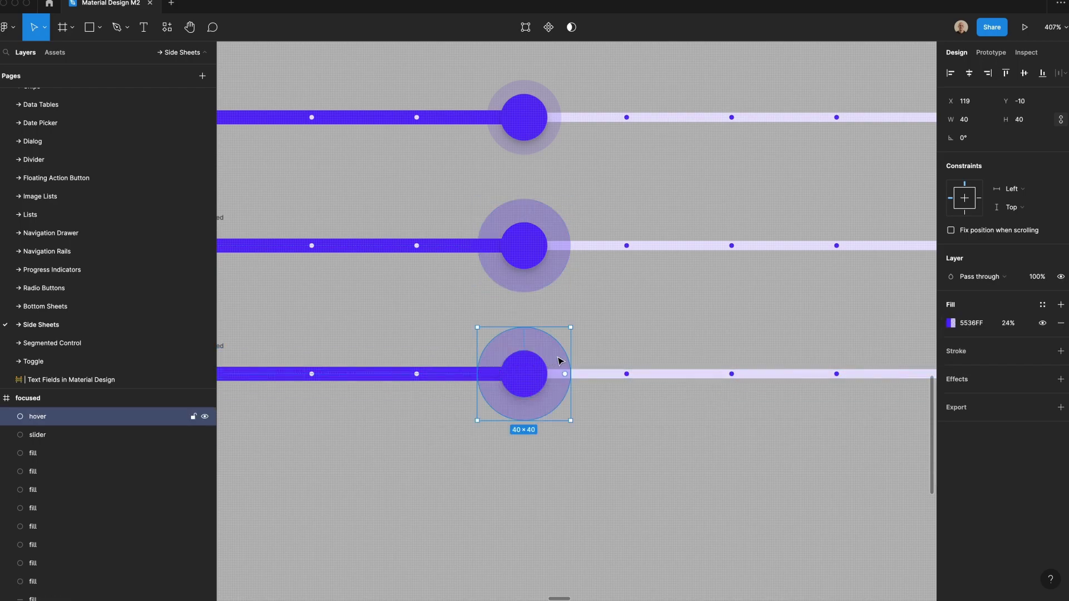
key(shift+0)
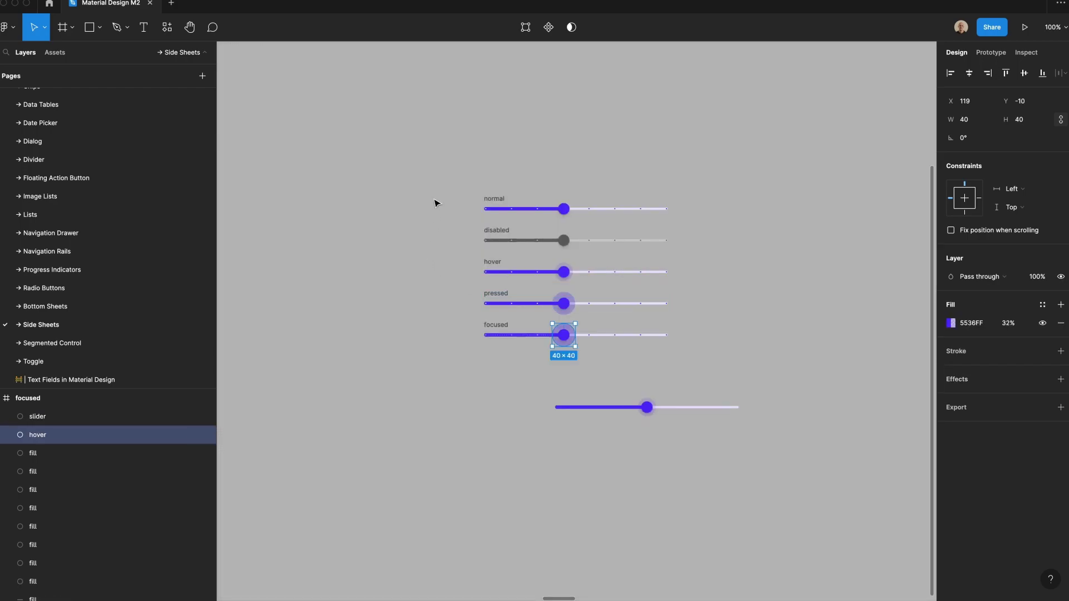
click(437, 202)
drag(441, 172, 594, 328)
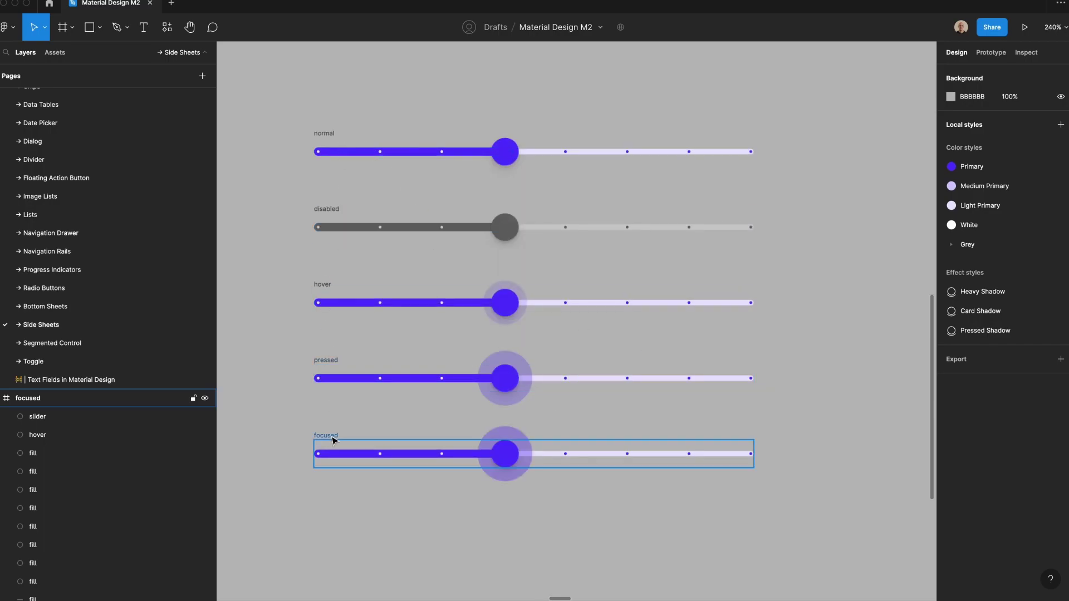
key(shift+0)
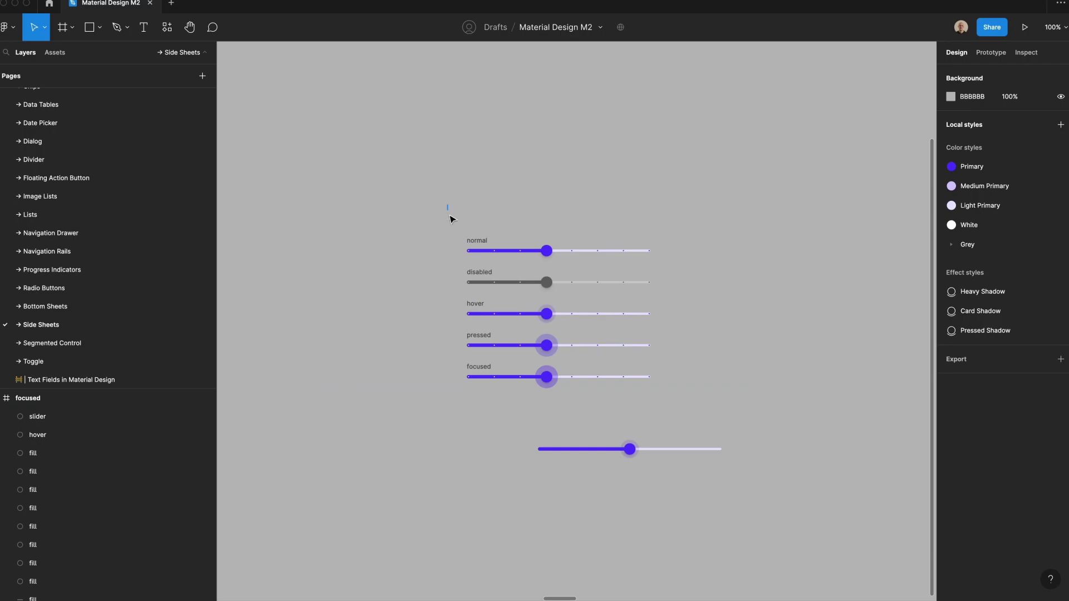
Step: Move the five discrete state sliders up, set their vertical spacing to 80, and delete the leftover continuous slider instance
drag(450, 216, 686, 406)
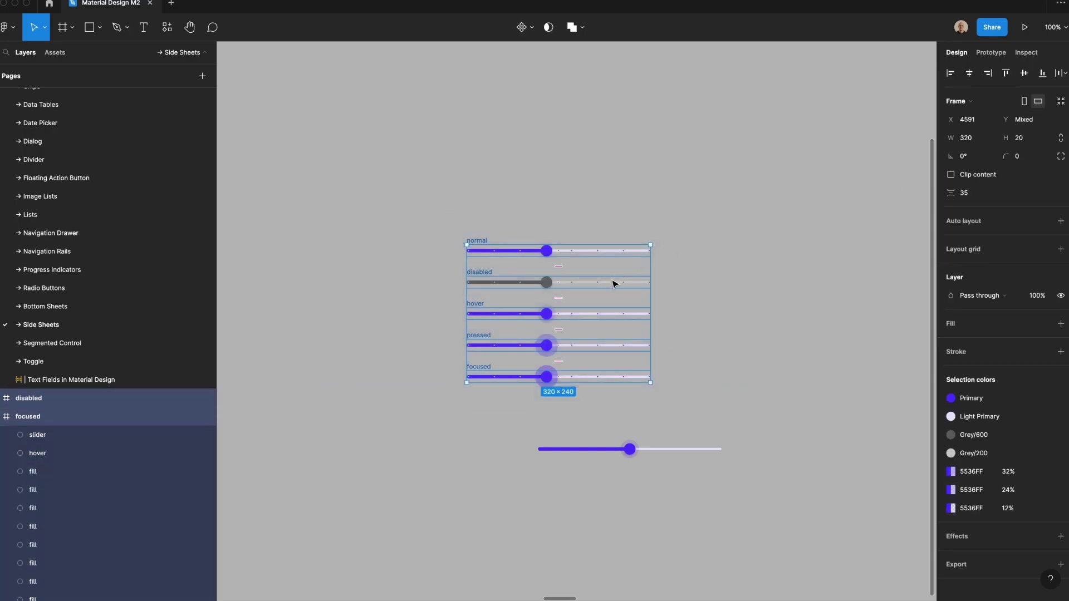
drag(615, 283, 591, 177)
click(980, 196)
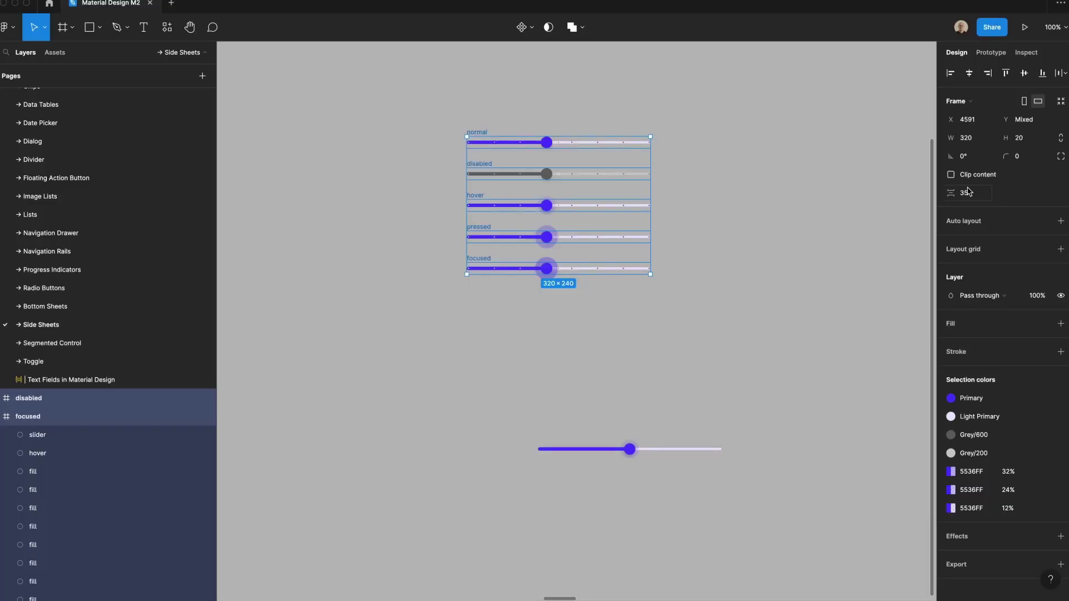
click(968, 192)
text(80)
key(Return)
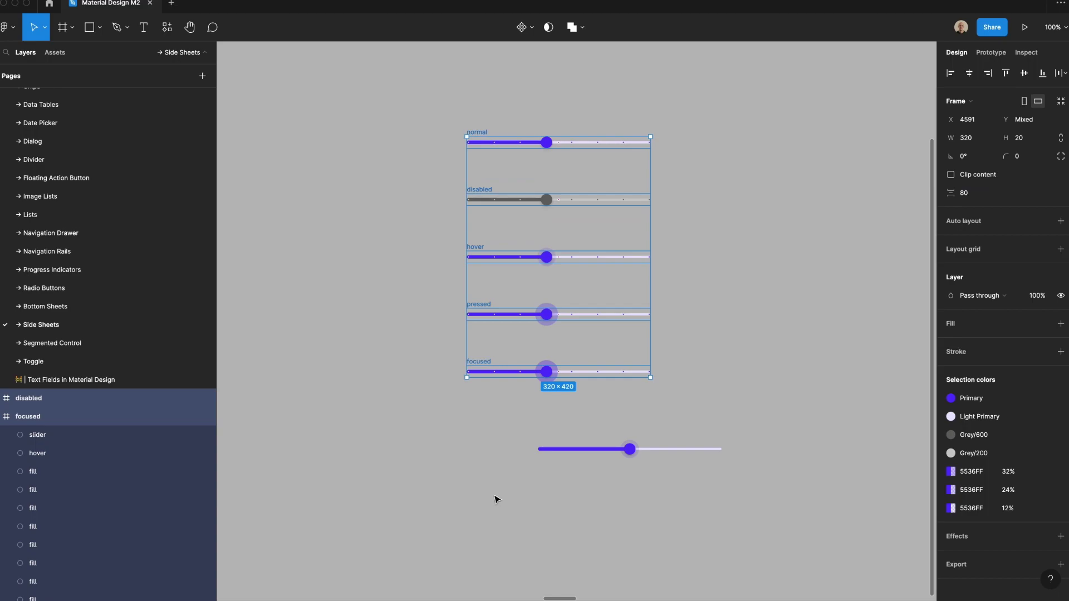
click(609, 451)
key(BackSpace)
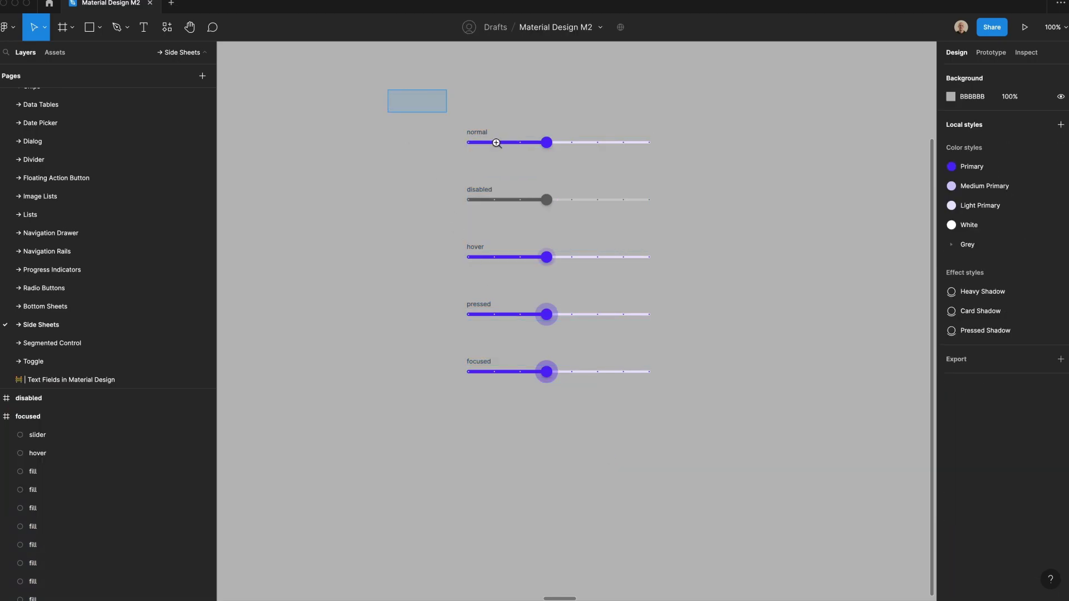
Step: Add a text layer reading "45" beside the focused discrete slider
drag(496, 142, 811, 466)
key(t)
click(683, 437)
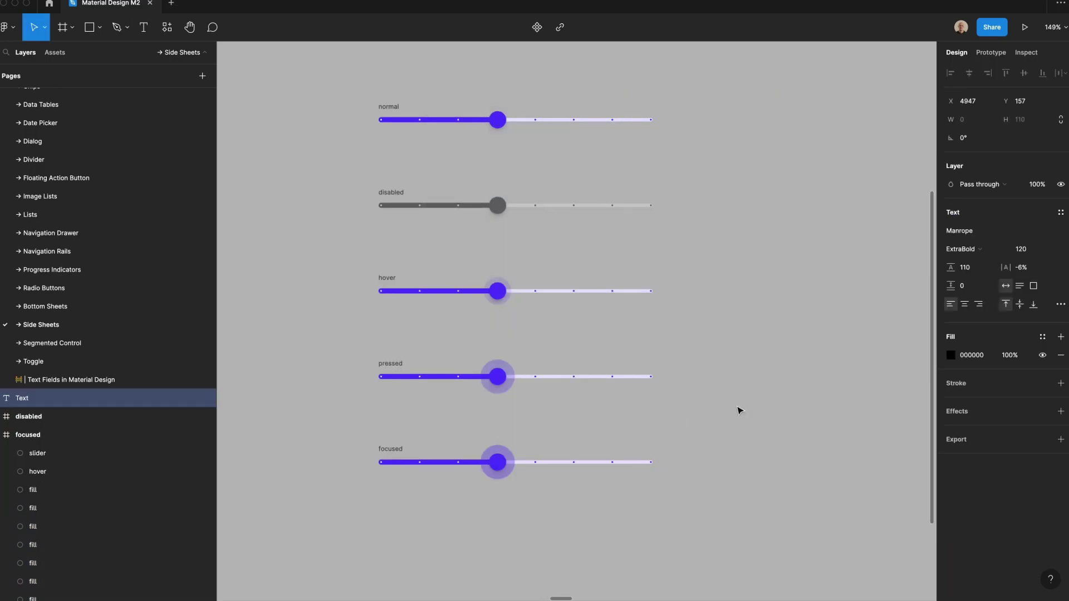
text(45)
key(Escape)
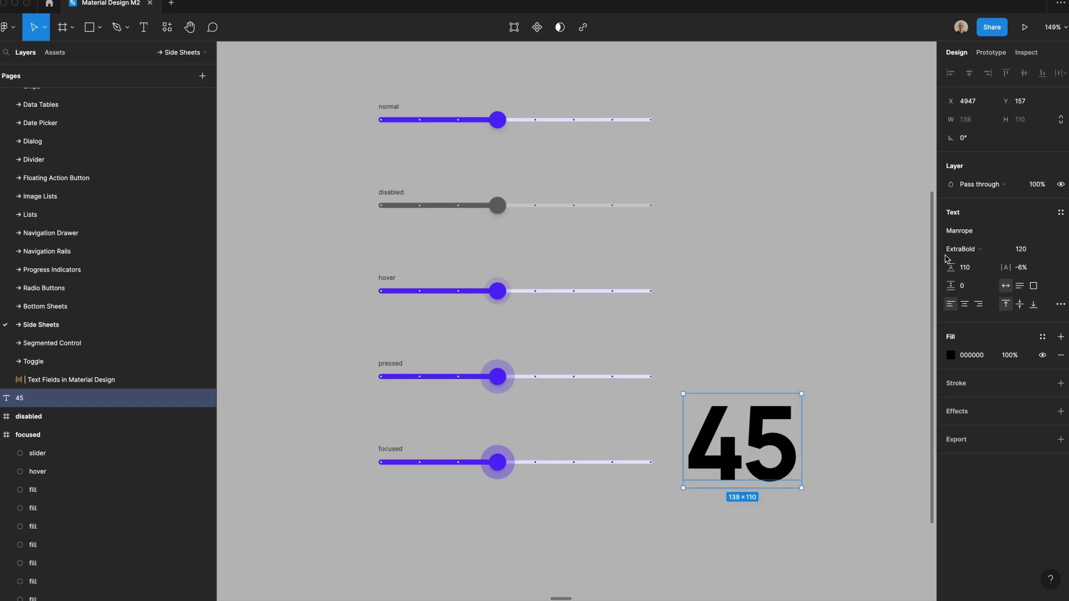
Step: Change the "45" text's font to SF Pro and its weight to Semibold
click(962, 231)
text(Sf)
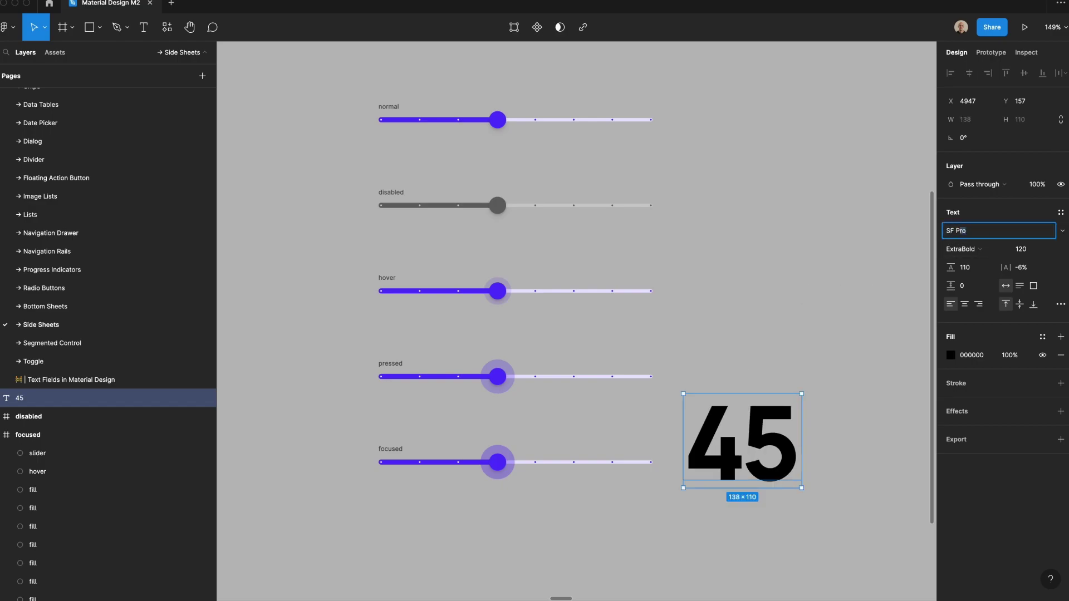
key(Return)
click(960, 249)
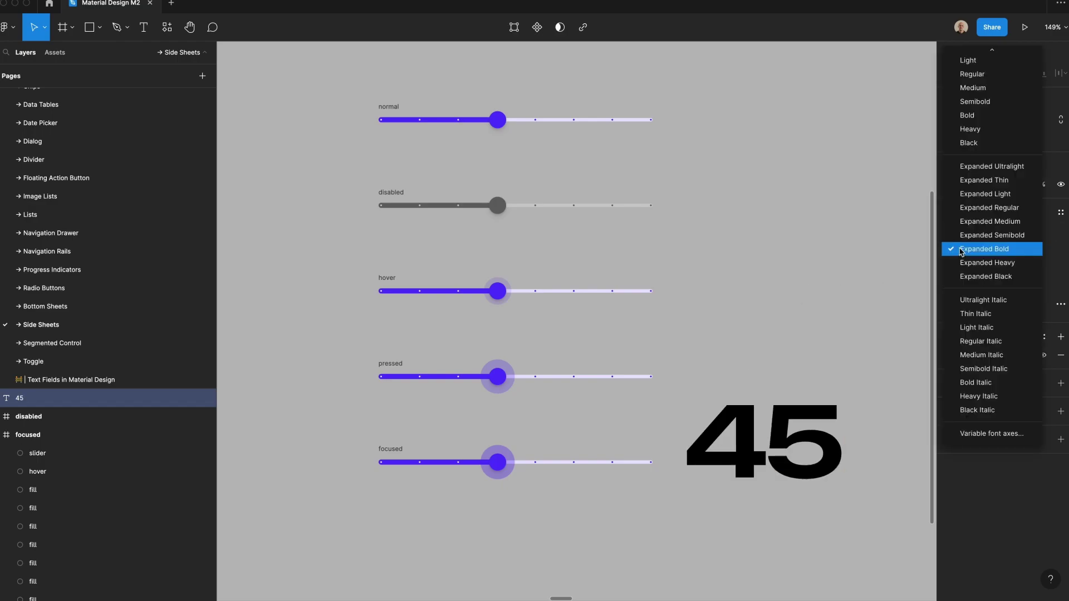
click(963, 102)
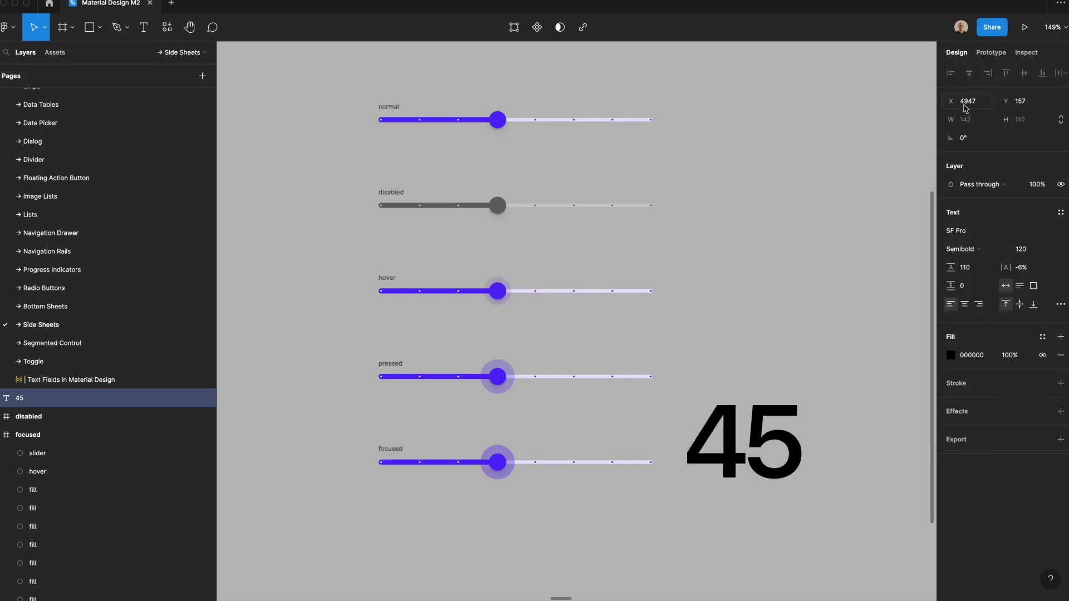
Step: Set the "45" text to size 14, line height 20, letter spacing -1% and Regular weight
click(1020, 250)
text(14)
key(Tab)
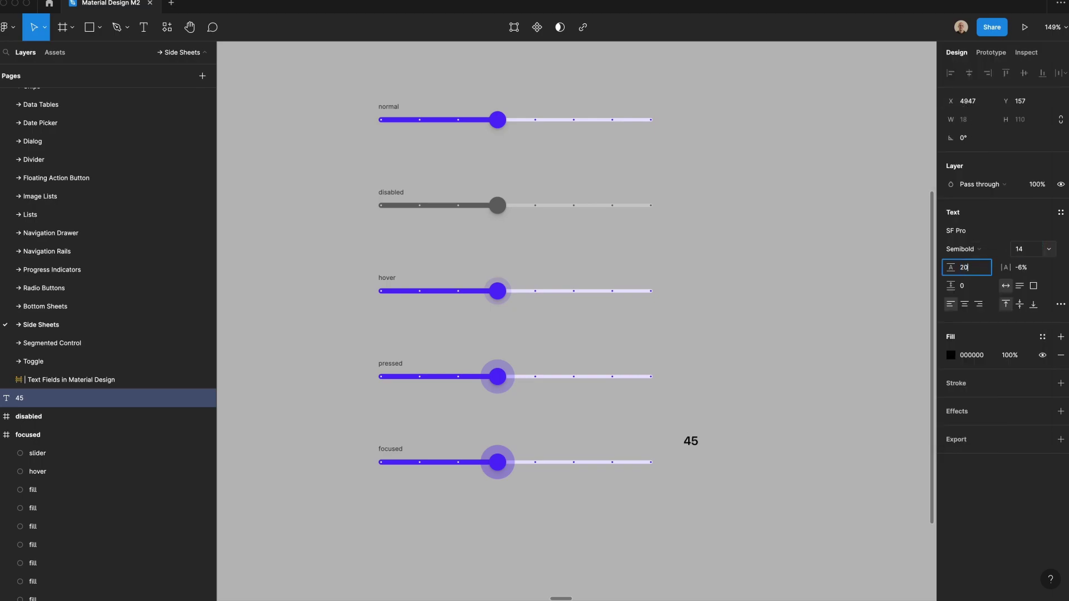
key(Tab)
key(Return)
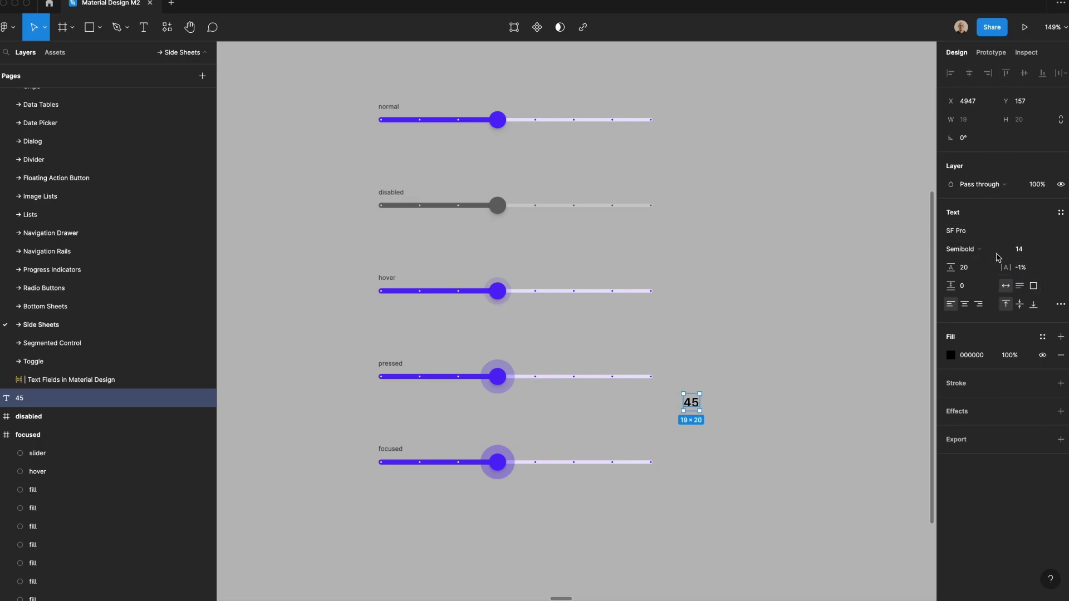
click(966, 249)
click(982, 223)
Step: Wrap the "45" text in an auto layout frame with horizontal padding 8 and vertical padding 2
key(shift+a)
click(963, 280)
text(8)
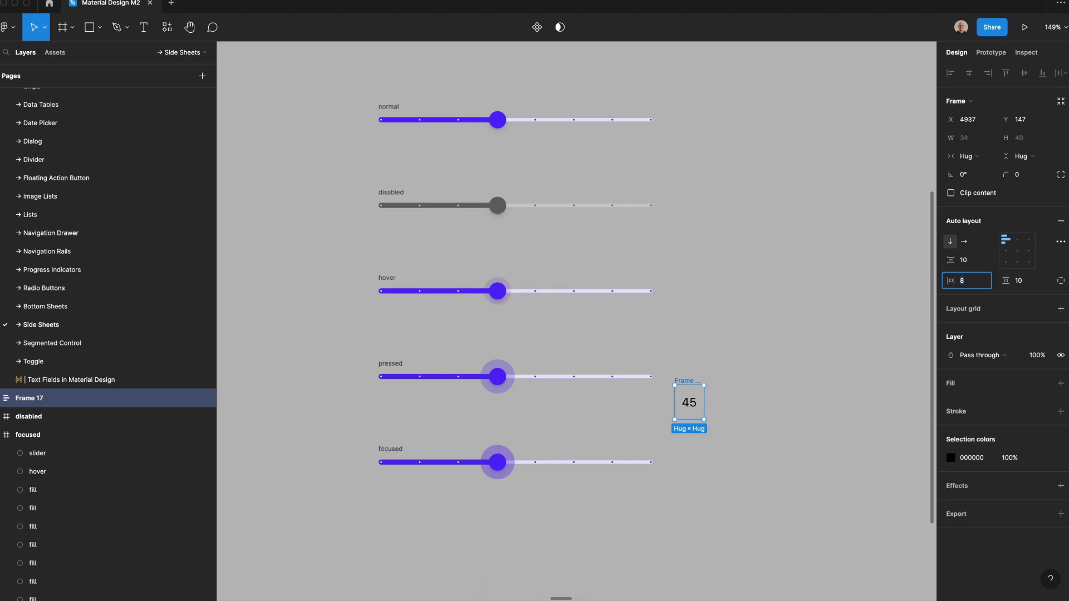
key(Tab)
text(2)
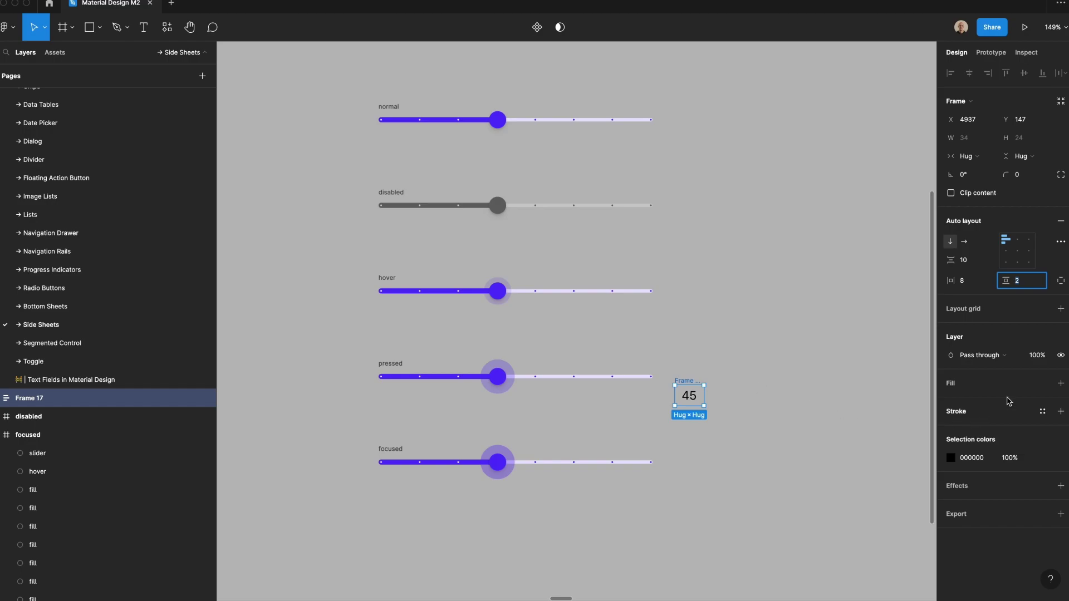
Step: Fill the label frame with Grey/600, colour its text White and set the frame's corner radius to 2
click(1042, 383)
click(1005, 553)
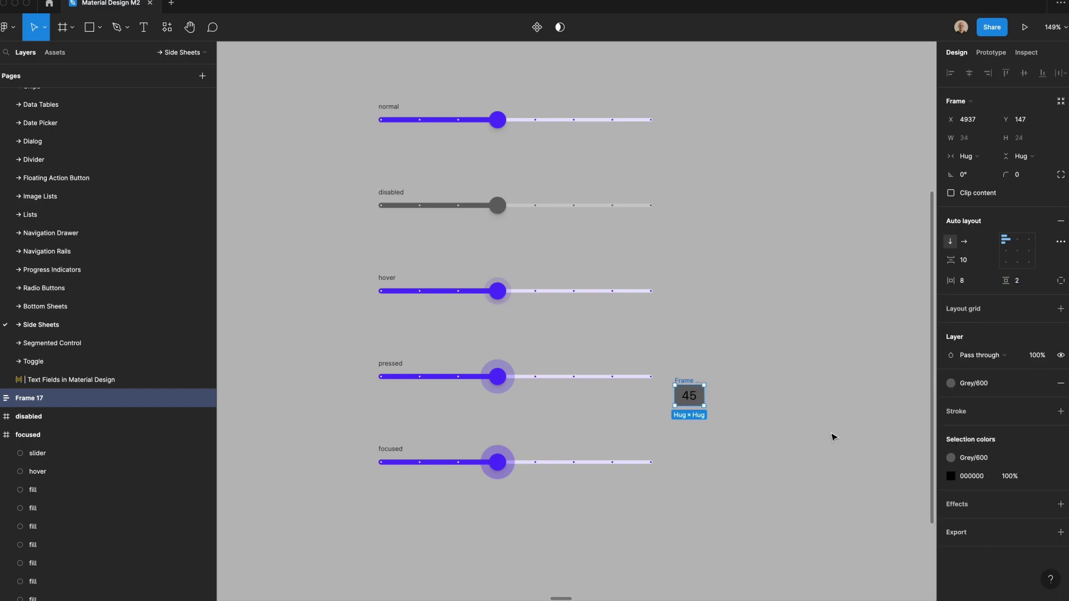
click(1035, 478)
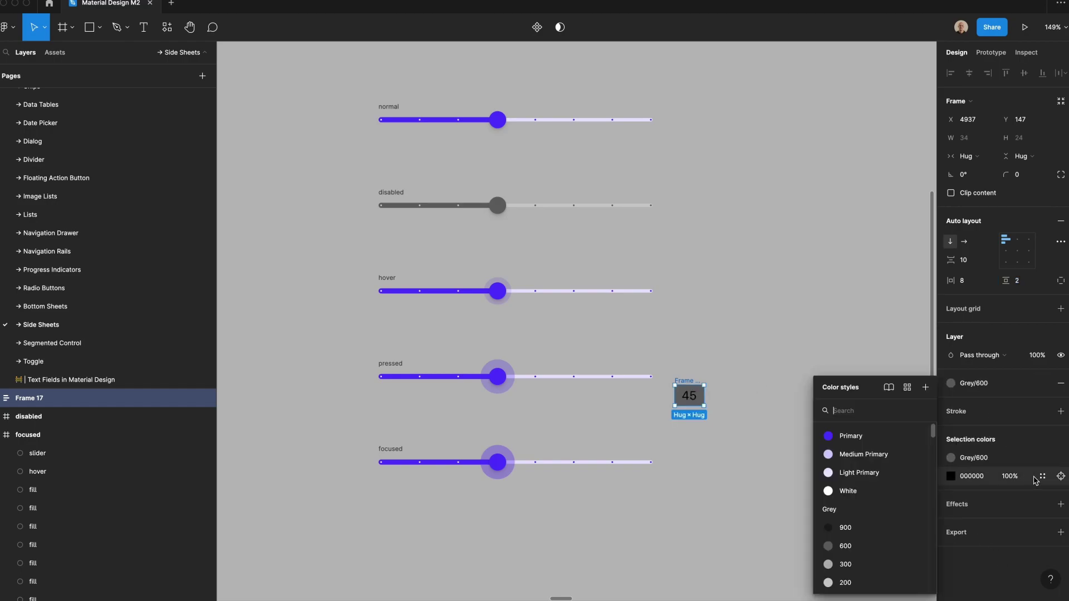
click(847, 491)
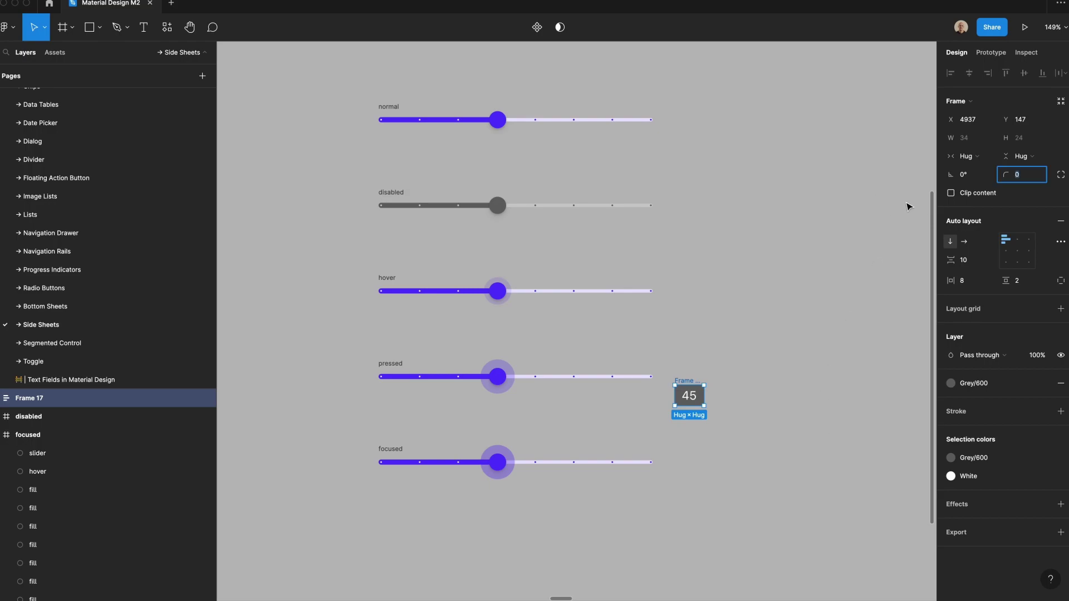
click(833, 310)
Step: Draw a downward-pointing triangle about 17 × 8.5 below the label with the Pen tool and swap its stroke for a fill
scroll(723, 428, up, 8)
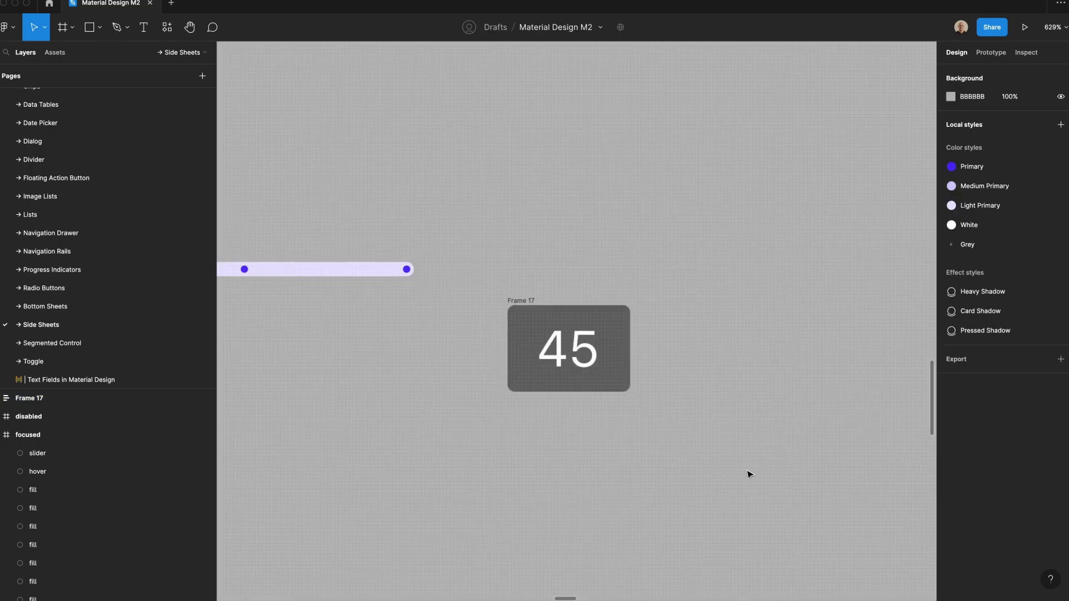
key(p)
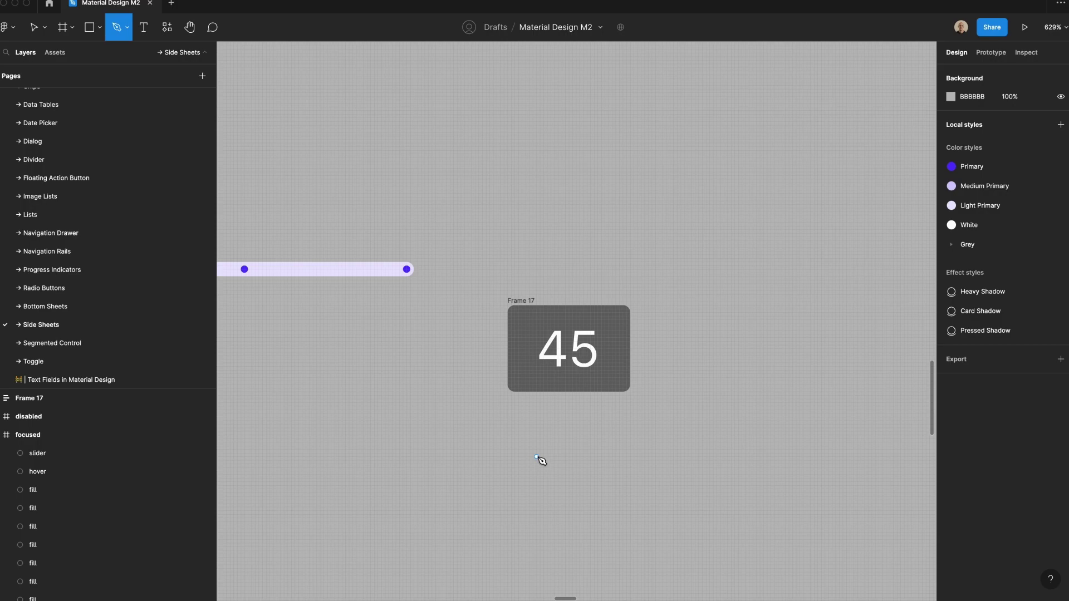
click(537, 457)
click(567, 487)
click(598, 457)
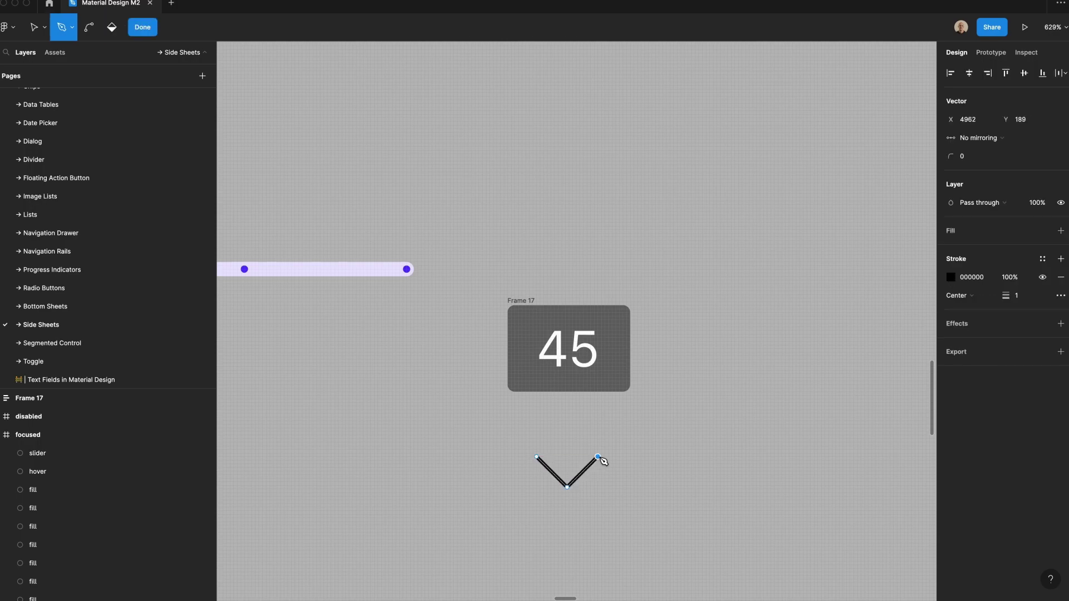
click(538, 457)
key(Escape)
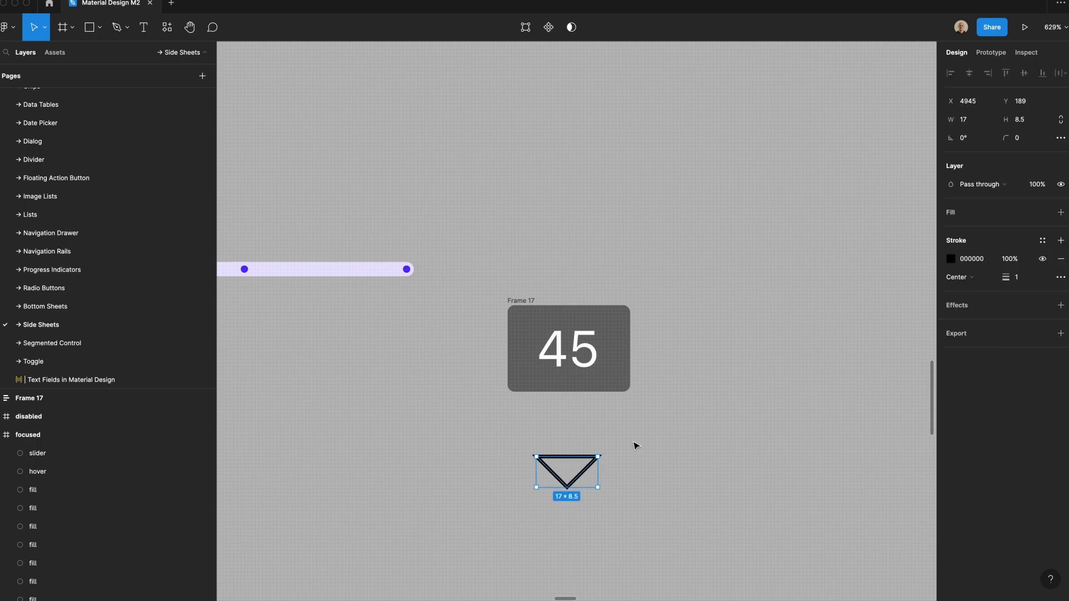
key(shift+super+x)
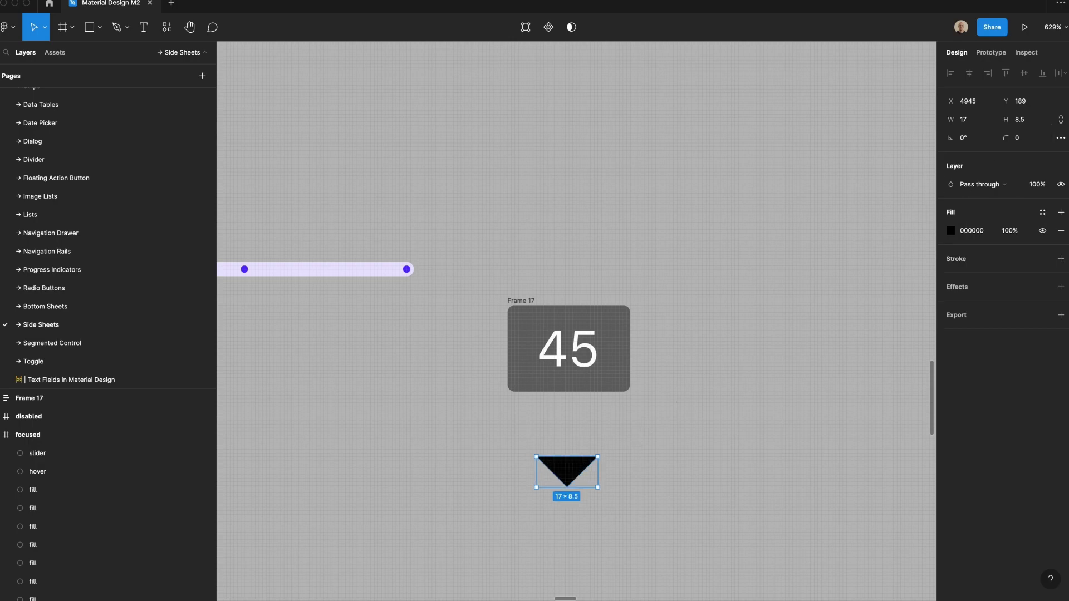
Step: Resize the triangle proportionally to 16 wide, fill it with Grey/600 and round its lower tip
click(979, 124)
text(16)
key(Return)
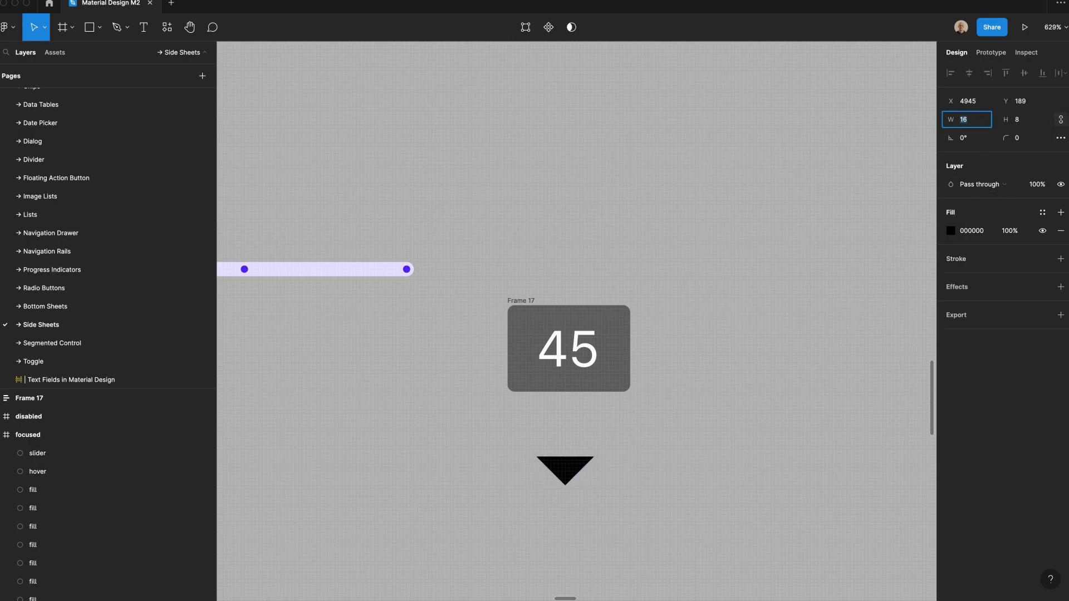
click(1042, 212)
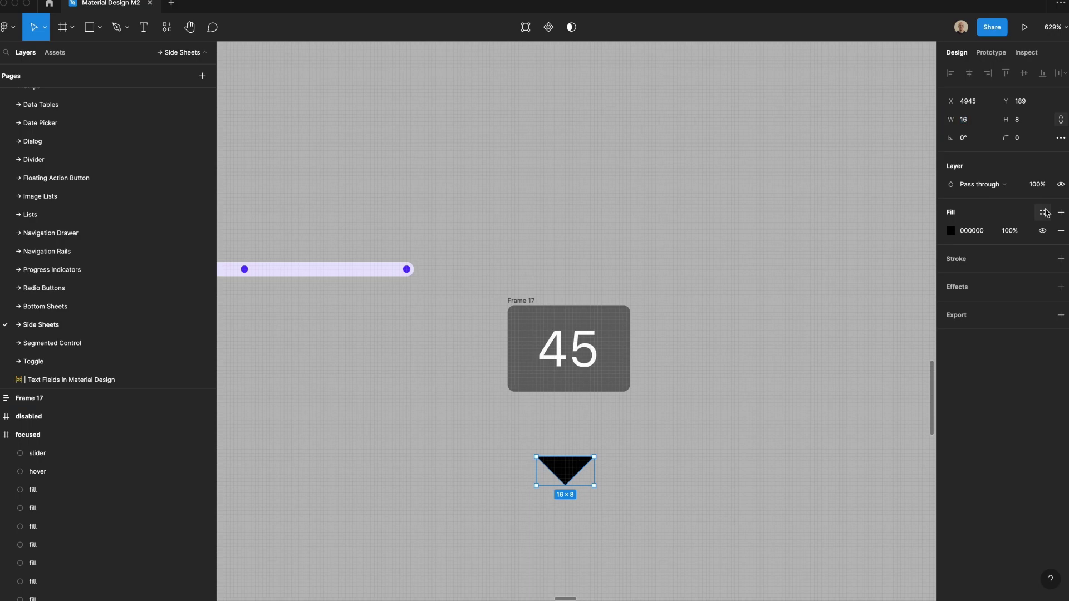
click(987, 392)
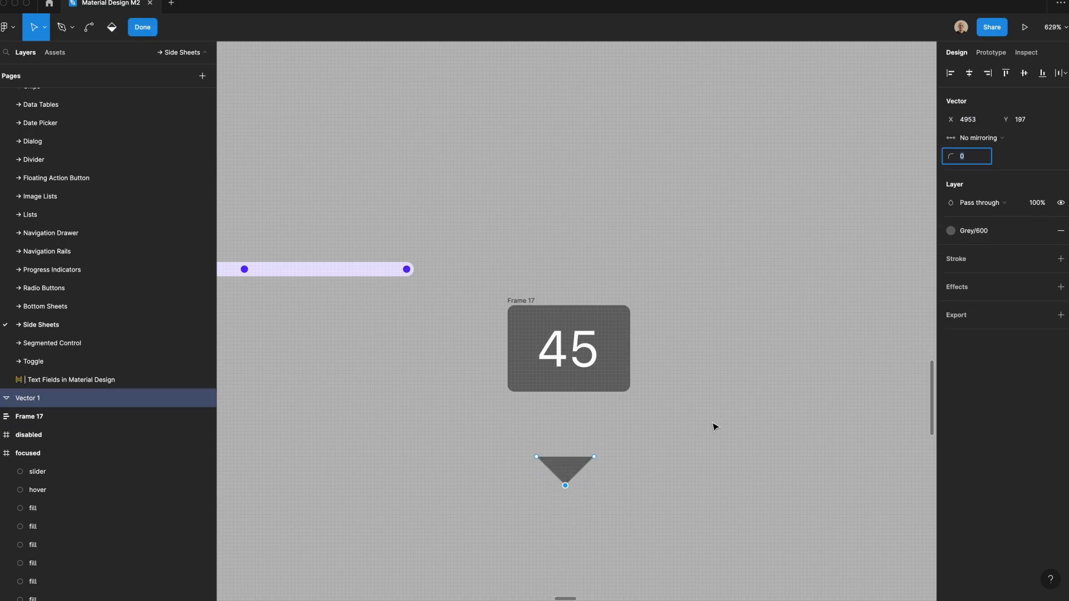
key(Up)
key(Escape)
key(Escape)
Step: Attach the triangle to the label's bottom edge, set its width to 14 and centre it under the label
drag(575, 479, 572, 404)
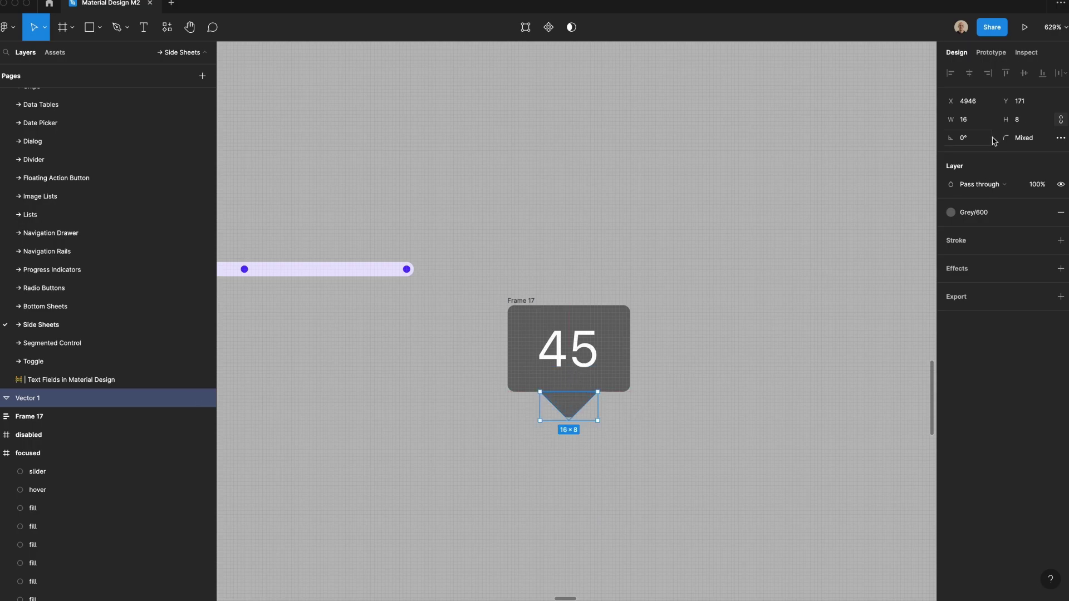
click(977, 122)
text(14)
key(Return)
key(Escape)
key(Right)
Step: Frame the triangle and label together and rename the new frame "popup"
shift+click(520, 303)
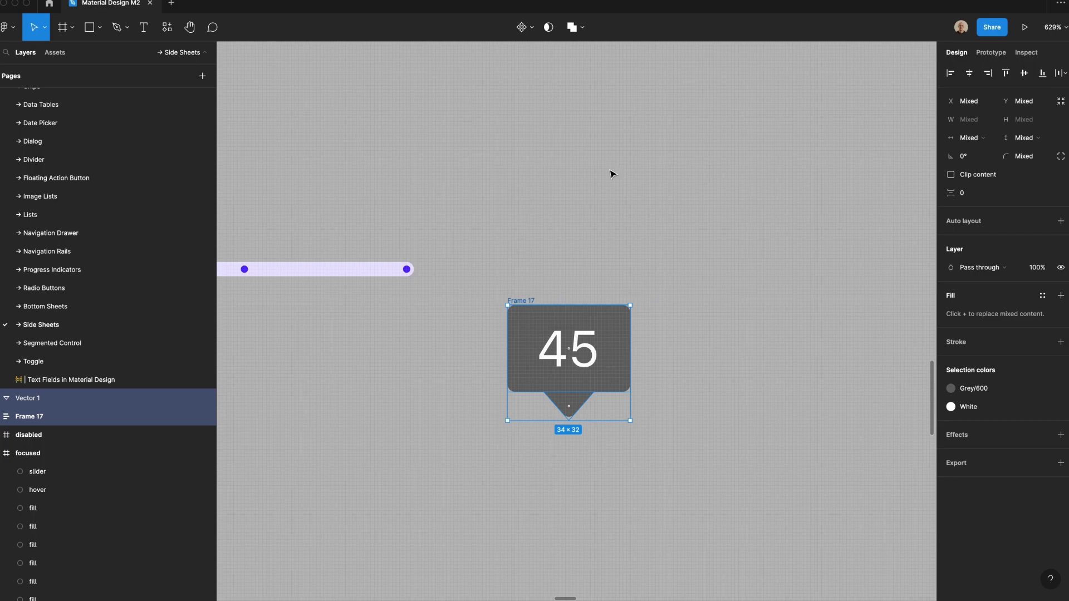
key(super+alt+g)
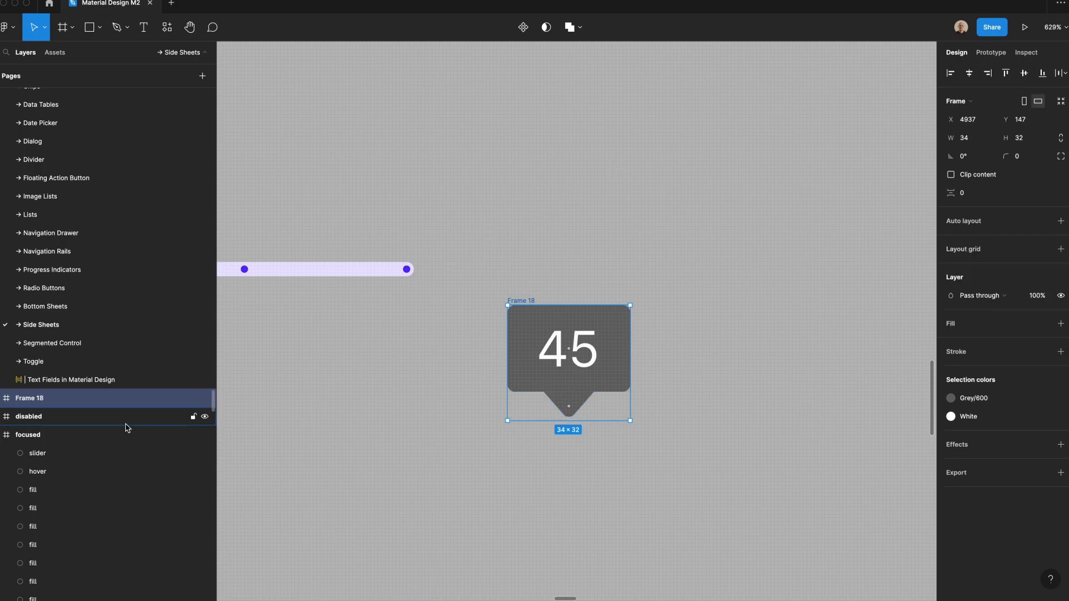
double_click(32, 398)
text(popup)
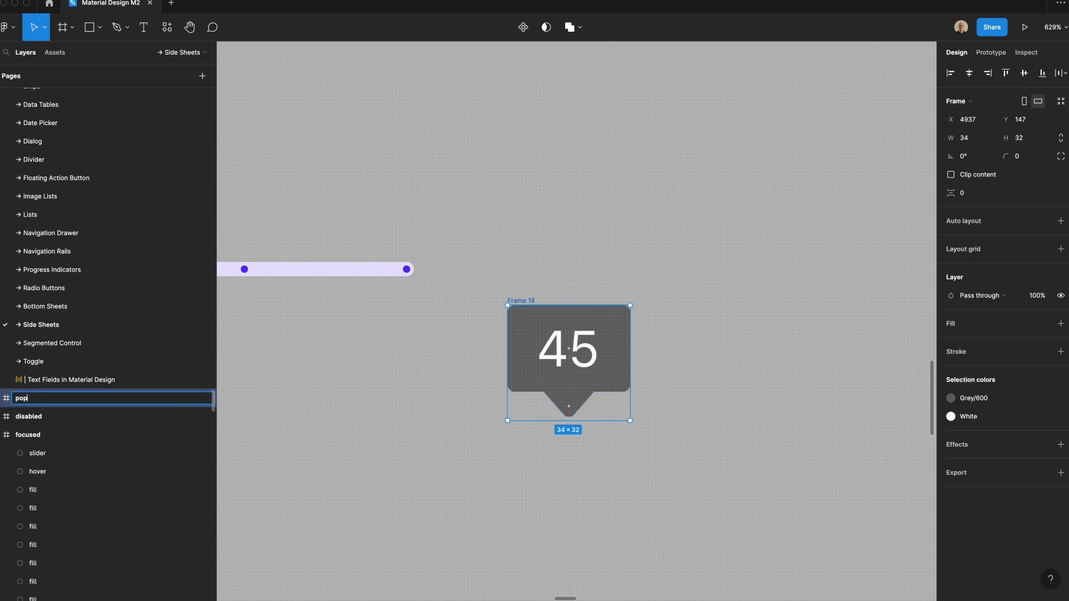
key(Return)
Step: Apply the Card Shadow effect style to the popup frame
click(1060, 444)
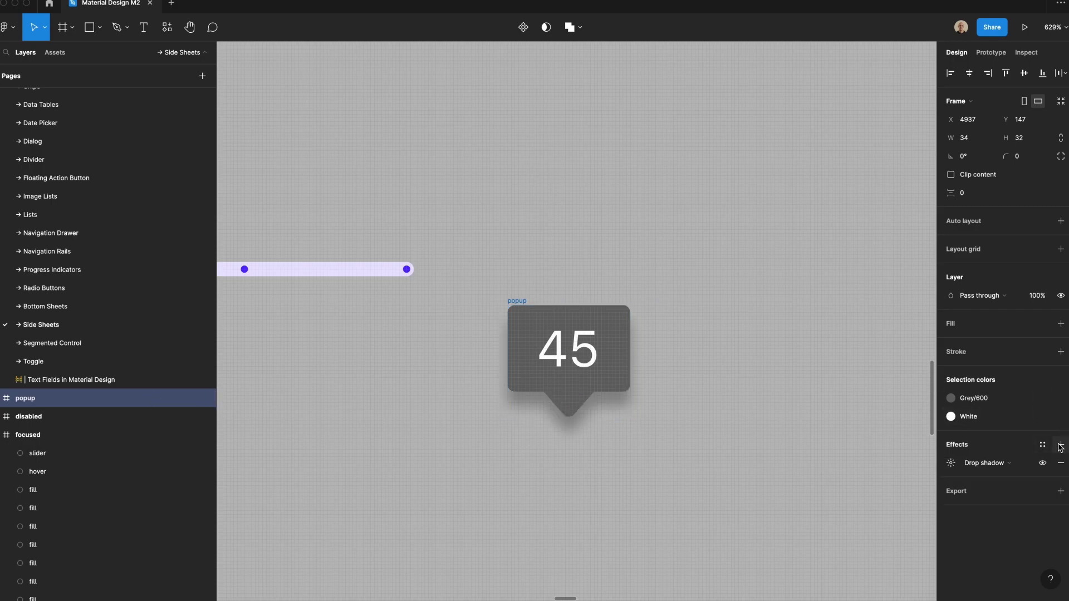
click(1060, 462)
click(1042, 444)
click(1002, 534)
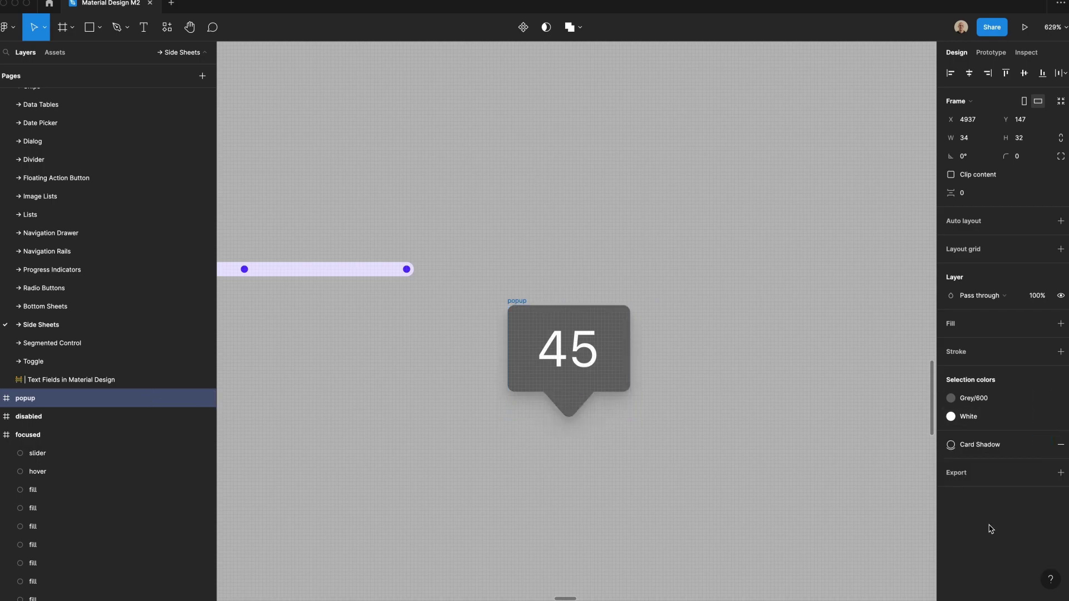
click(792, 456)
Step: Move the popup into the focused slider frame and place it above the handle at X 122, Y -36
click(518, 303)
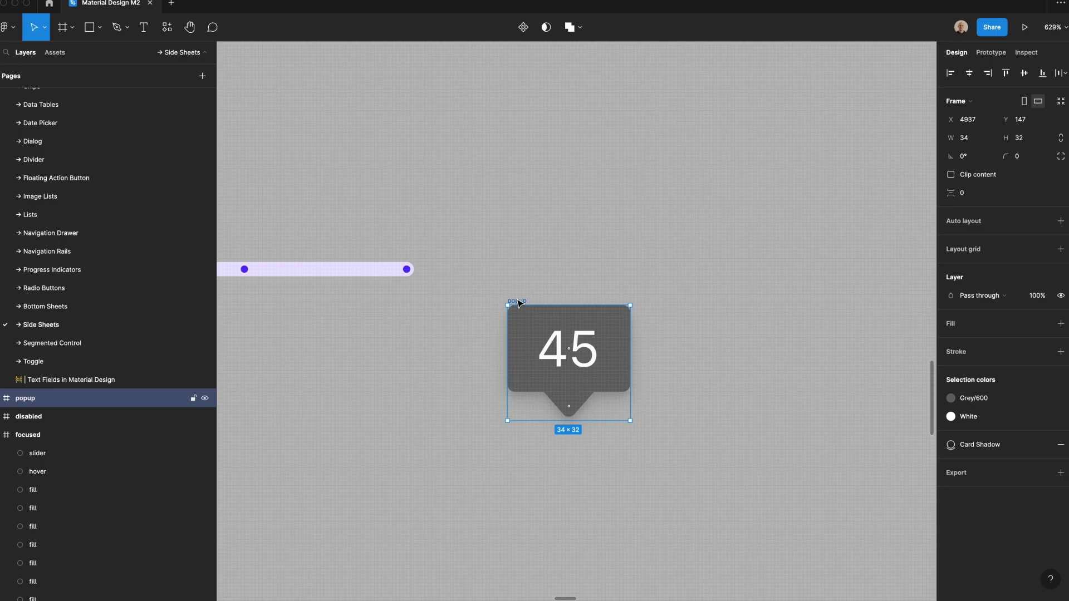
key(super+x)
key(minus)
key(minus)
scroll(521, 306, left, 7)
key(ctrl+z)
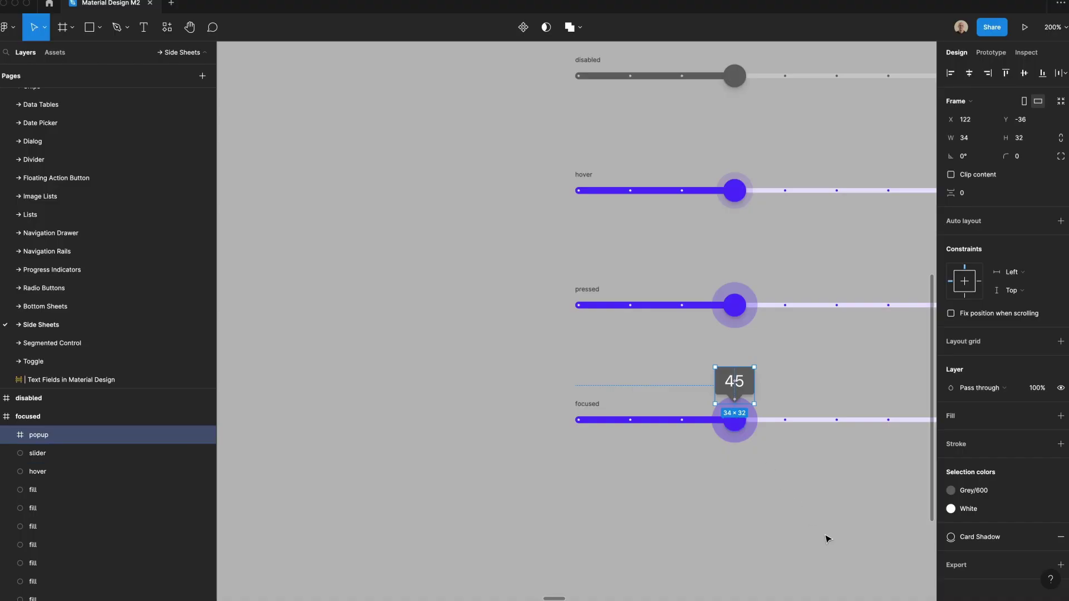
click(825, 536)
Step: Inspect the corner radius of the popup triangle's tip and of its label frame
double_click(734, 400)
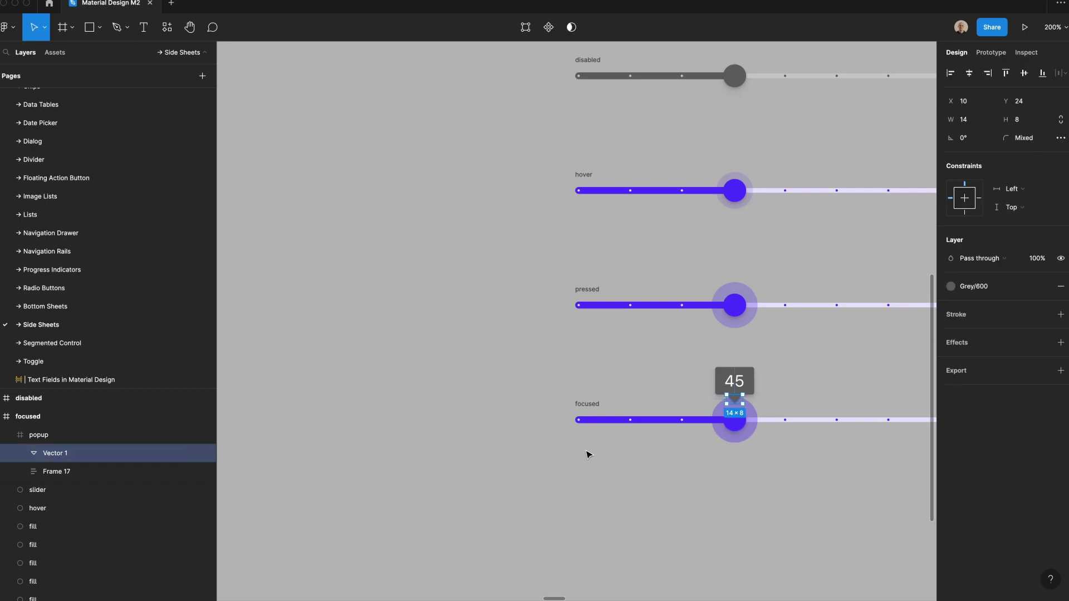
drag(607, 328, 876, 509)
double_click(532, 279)
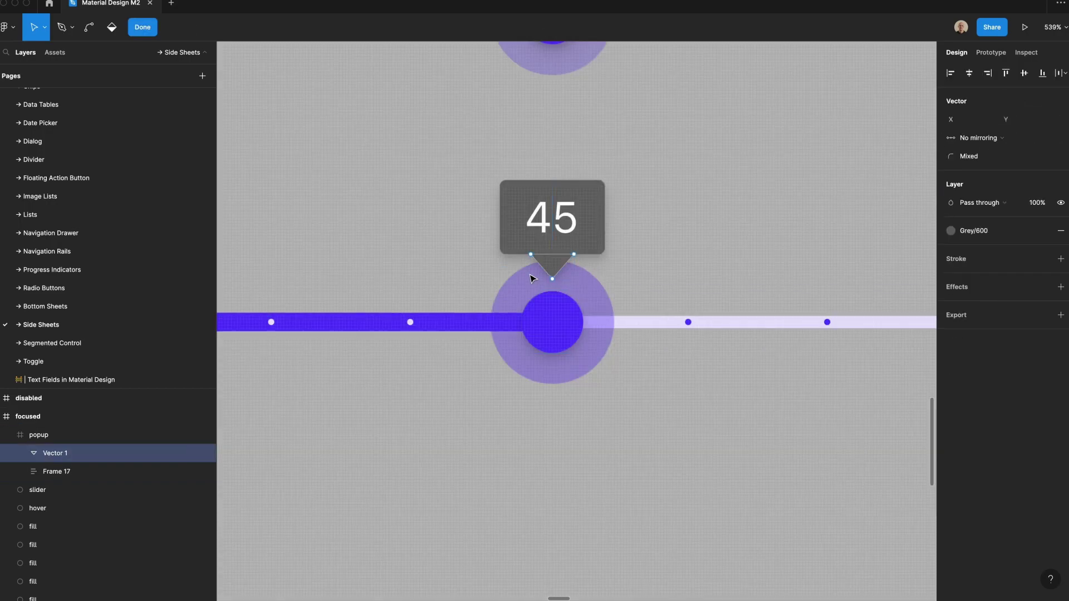
click(552, 279)
click(972, 156)
key(Tab)
double_click(559, 209)
click(560, 209)
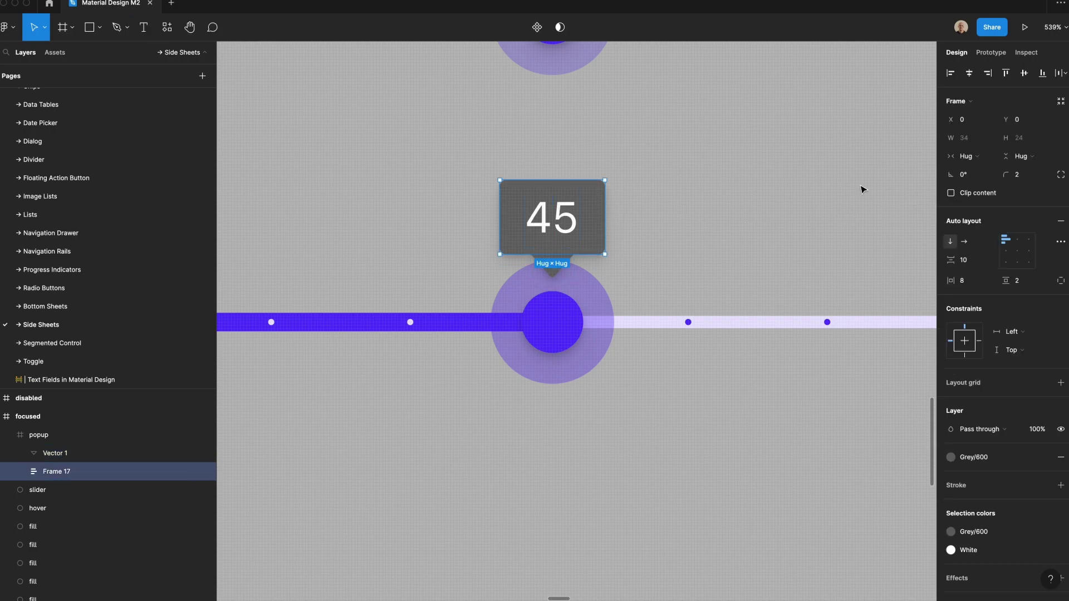
key(Escape)
Step: Copy the popup from the focused slider into the pressed and hover sliders, above their handles
click(549, 245)
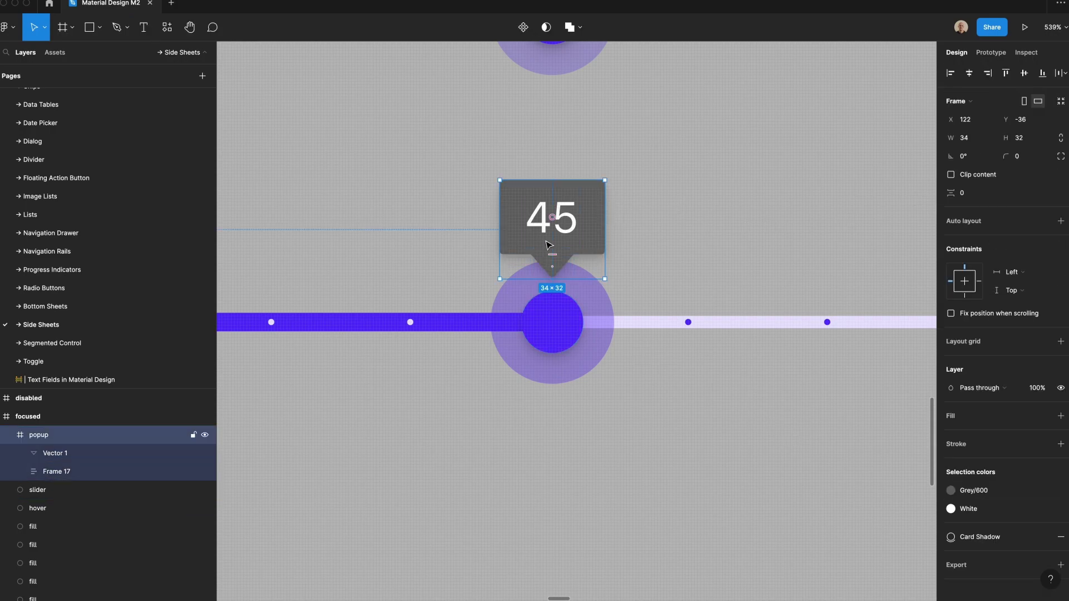
key(minus)
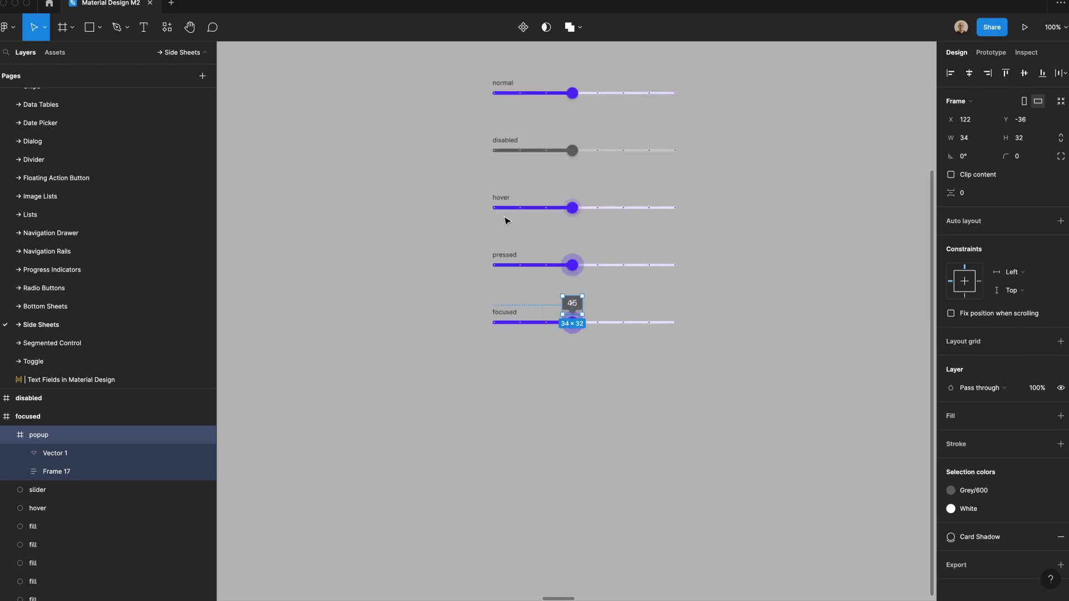
click(496, 255)
key(ctrl+v)
click(498, 199)
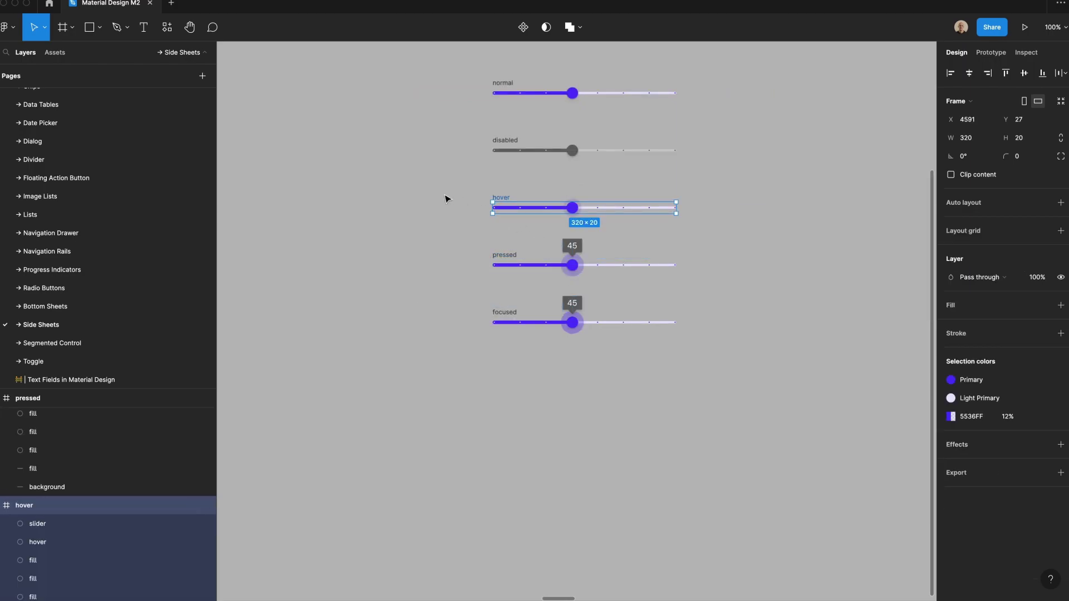
key(ctrl+v)
click(432, 197)
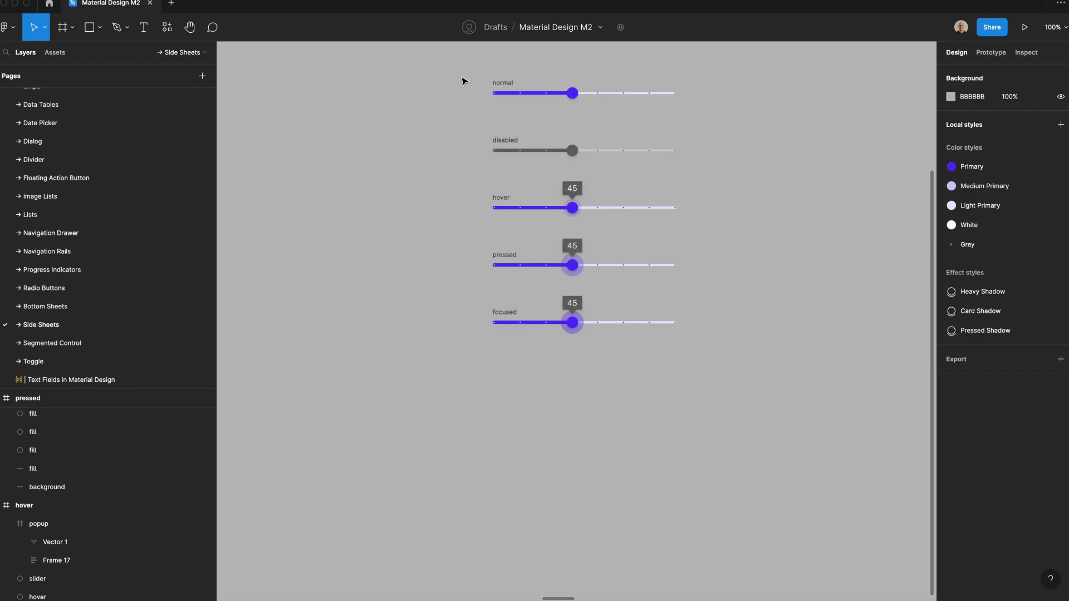
Step: Set the vertical spacing between the five discrete slider frames to 208
drag(455, 86, 685, 330)
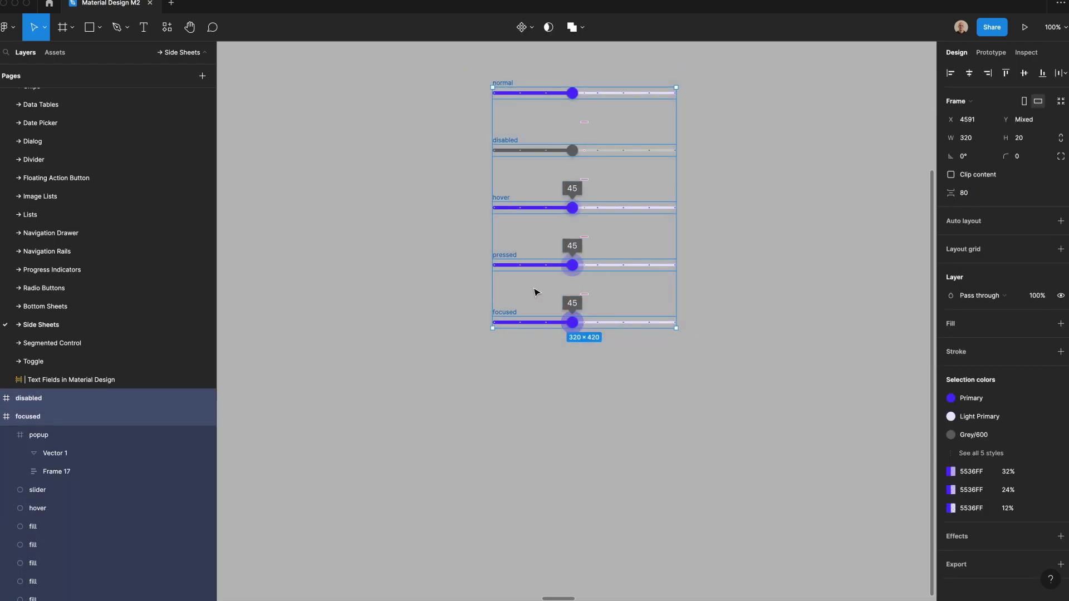
click(972, 195)
text(208)
key(Return)
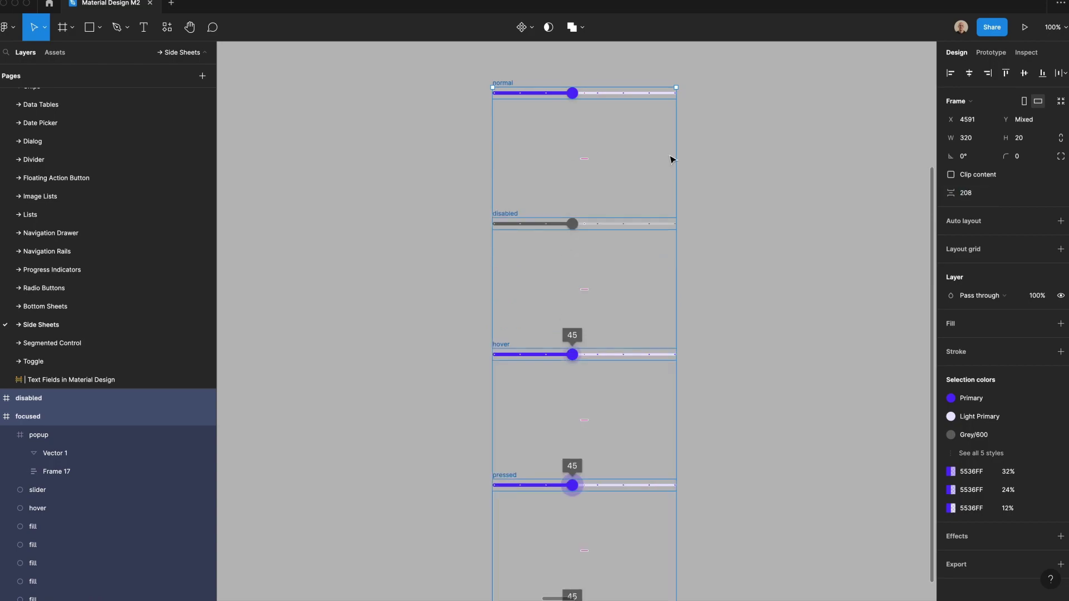
Step: Duplicate the five discrete sliders twice, stacking the copies at even spacing below each original so every state has three sliders
key(ctrl+d)
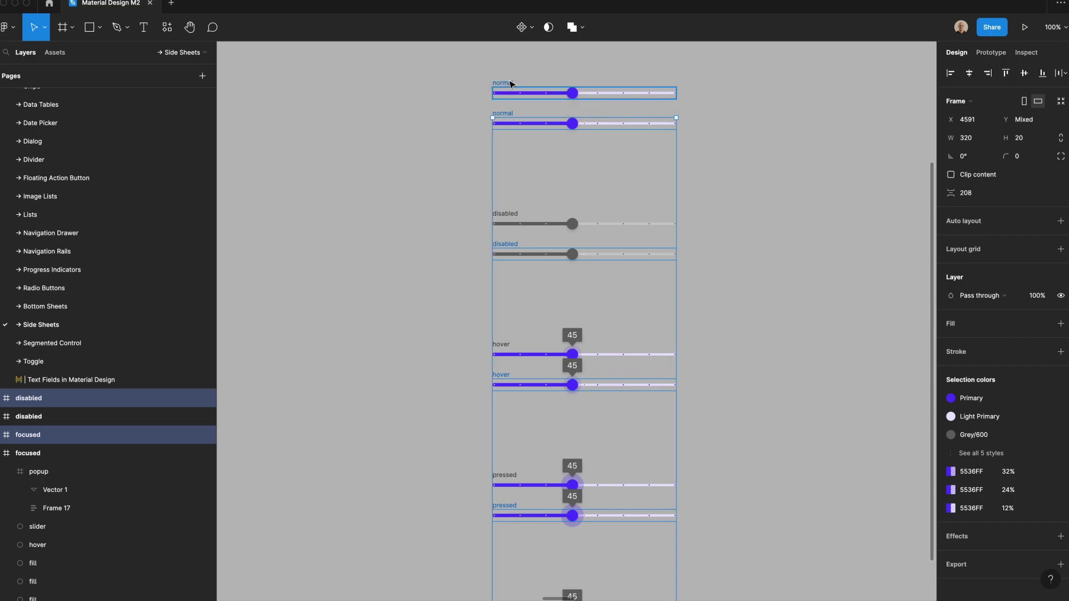
key(Down)
key(Down)
key(Down)
key(Down)
key(Down)
key(Down)
key(Down)
key(Down)
key(Down)
key(Up)
key(Up)
key(ctrl+d)
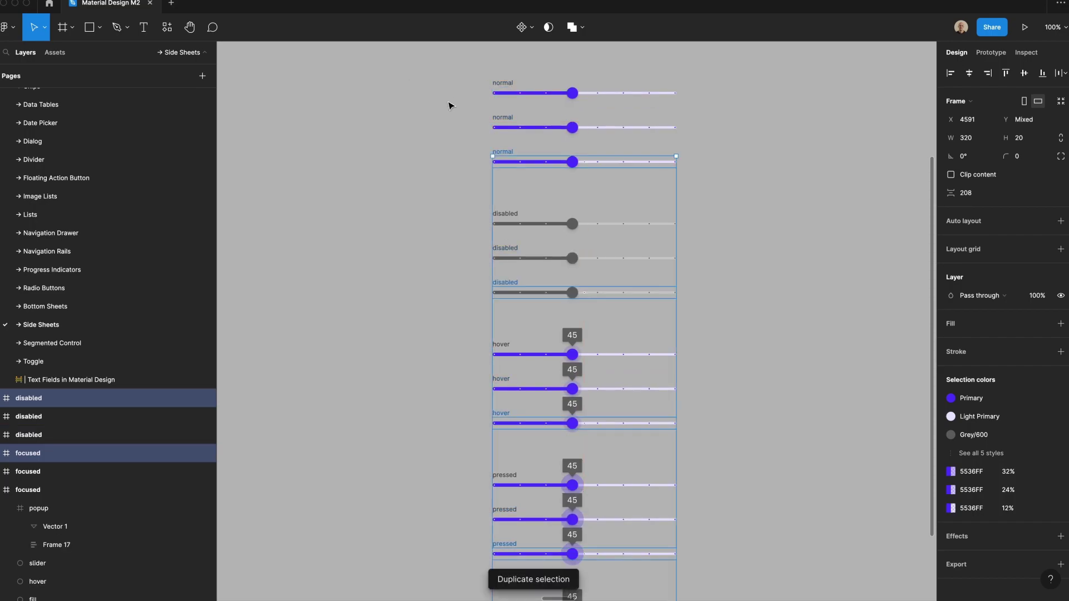
Step: Align the second normal slider's handle to the start of the track and delete its fill bar
click(440, 114)
click(572, 128)
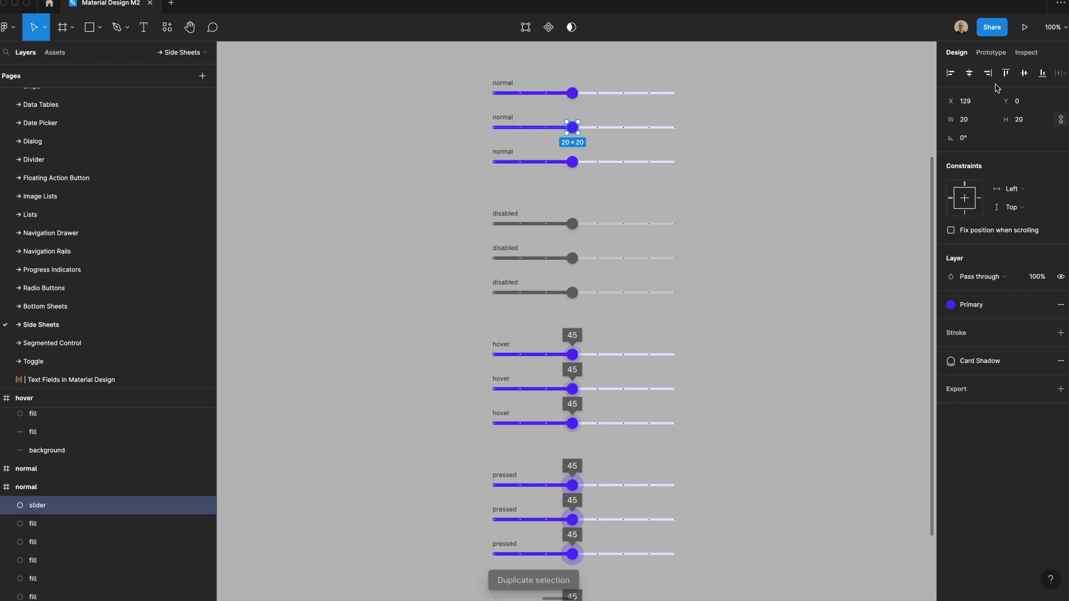
click(950, 73)
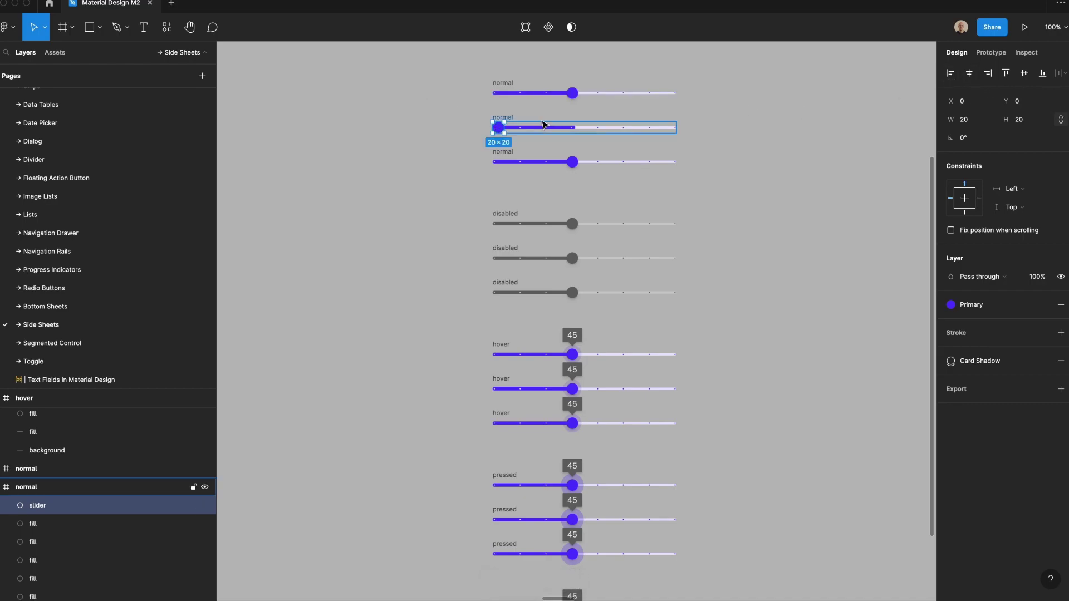
scroll(565, 145, up, 5)
click(662, 327)
key(Delete)
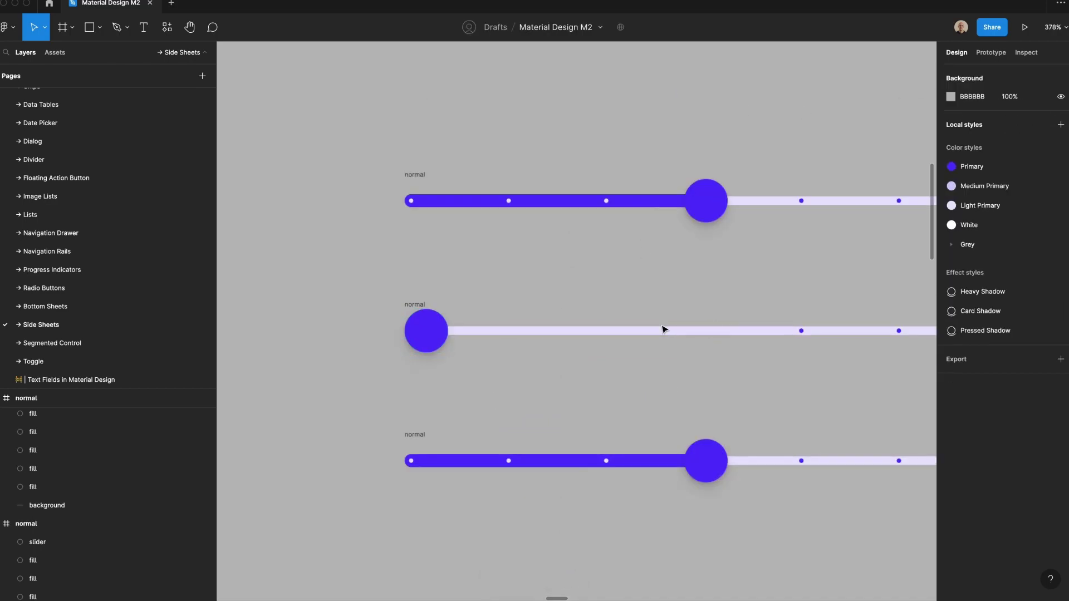
Step: Recolor the light tick dots on the second normal slider to the Primary style
click(48, 485)
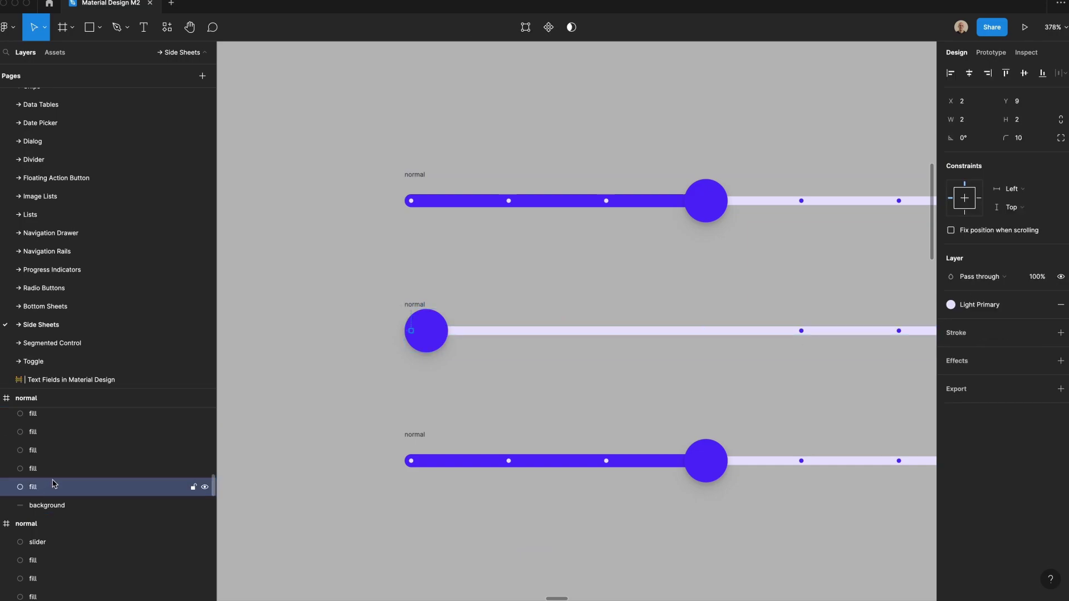
scroll(56, 462, down, 2)
shift+click(57, 443)
click(977, 443)
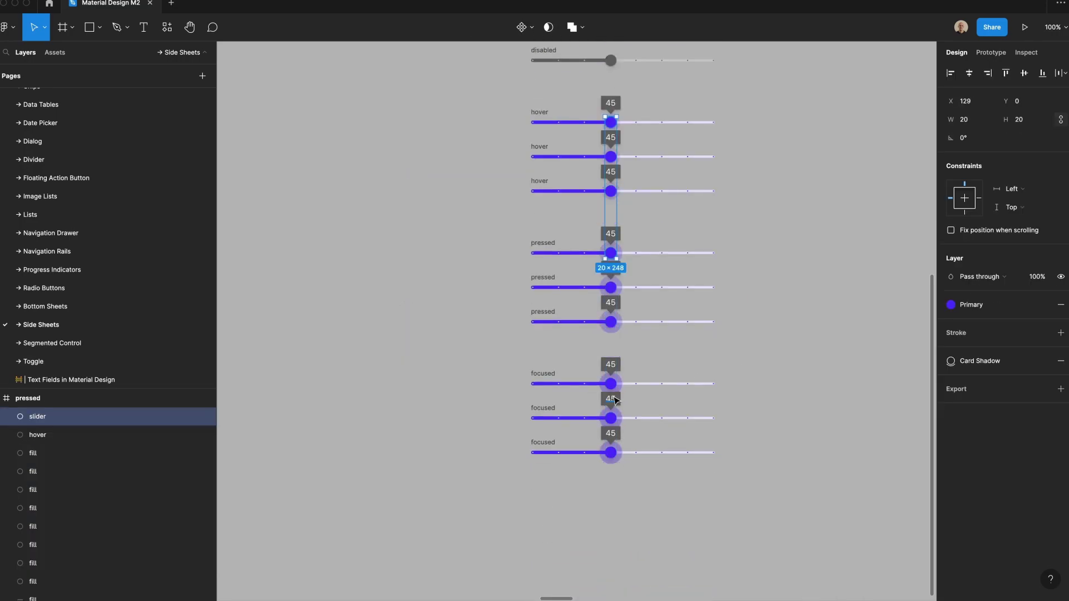
Step: Align the handles of the middle disabled, hover, pressed and focused sliders to the start of their tracks
click(611, 418)
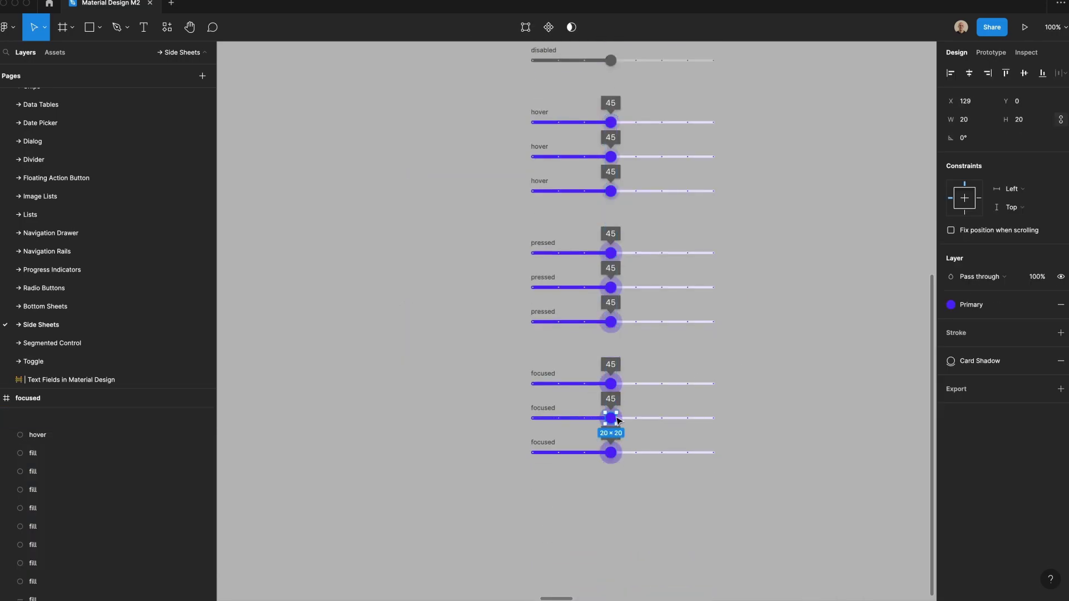
shift+click(611, 287)
shift+click(611, 156)
scroll(613, 128, up, 2)
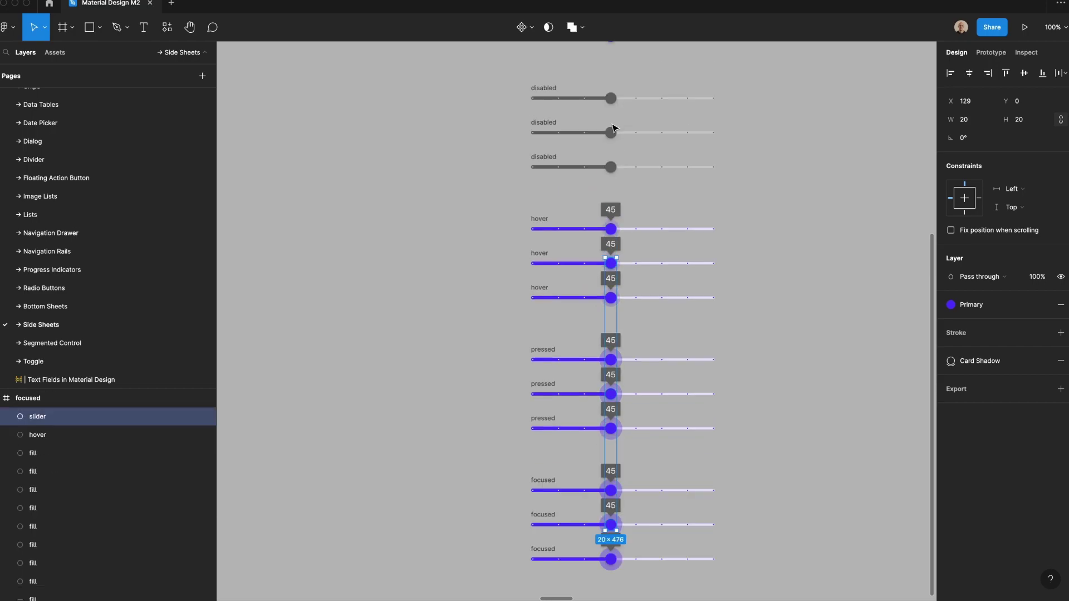
shift+click(611, 132)
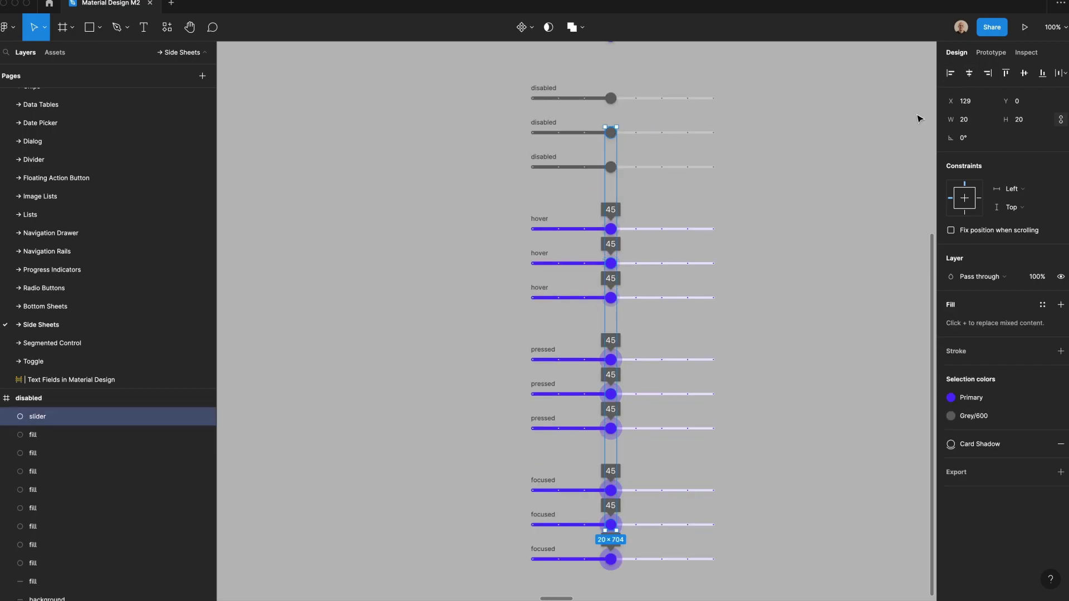
click(950, 73)
Step: Move the halo circles of the middle hover, pressed and focused sliders onto the handles at the track start
click(611, 263)
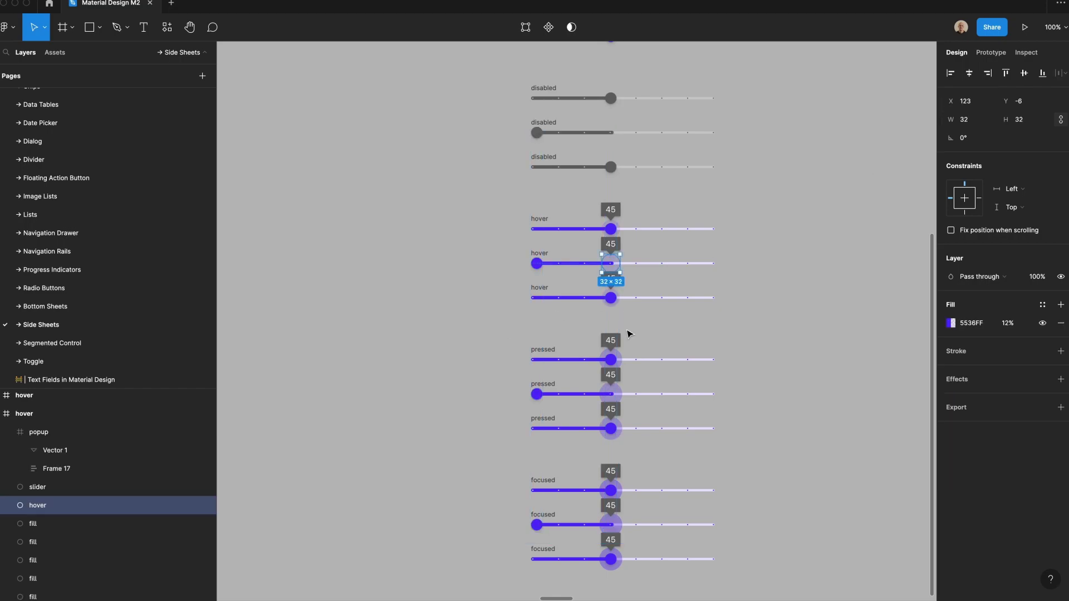
shift+click(615, 394)
shift+click(616, 518)
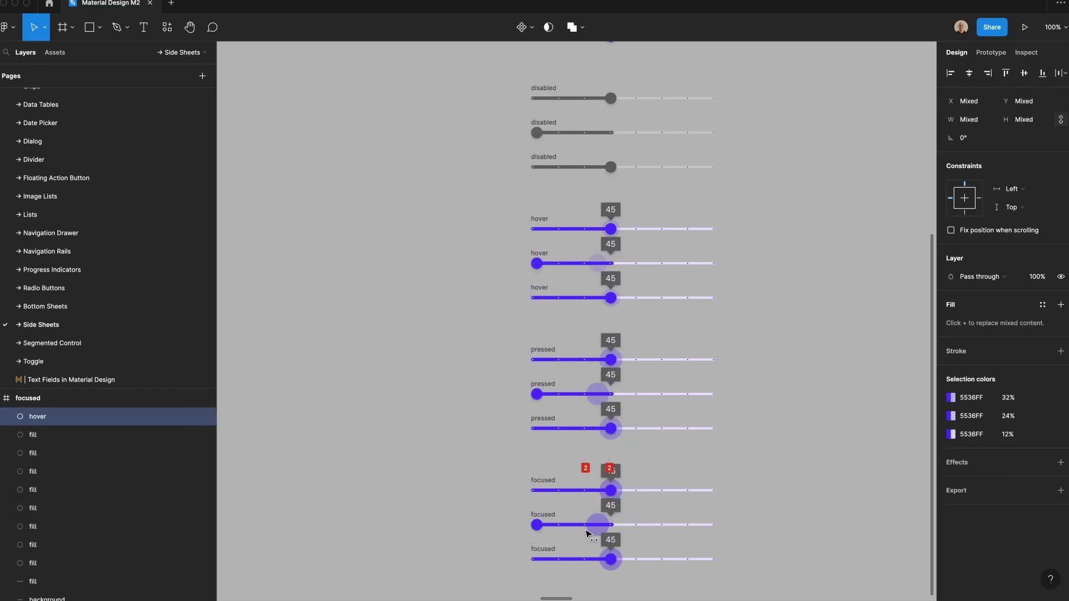
key(alt+a)
drag(541, 532, 543, 531)
key(ctrl+z)
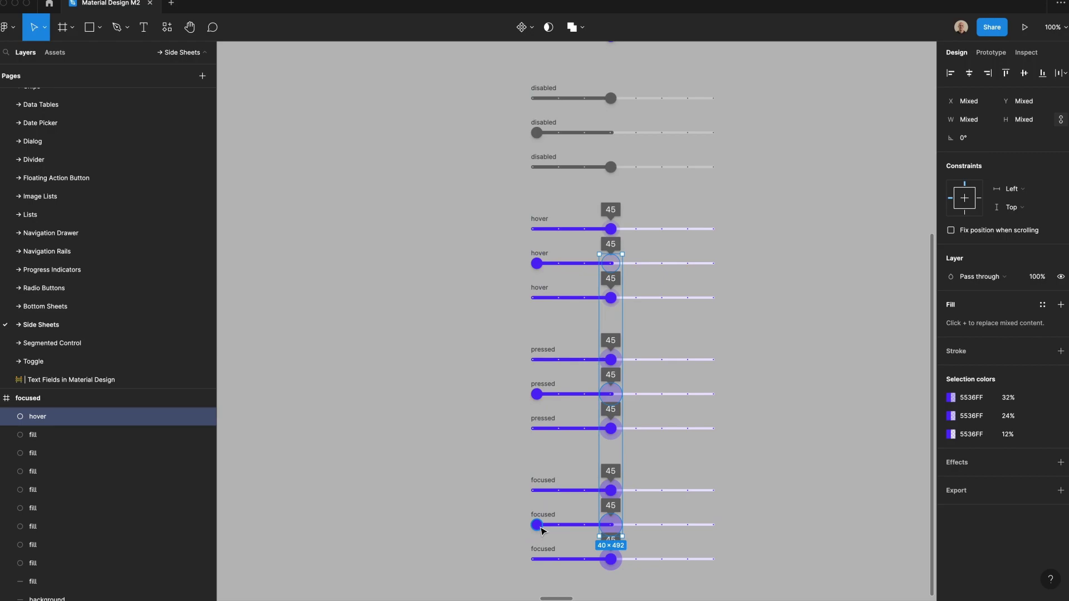
key(shift+Left)
key(shift+Left)
key(shift+Left)
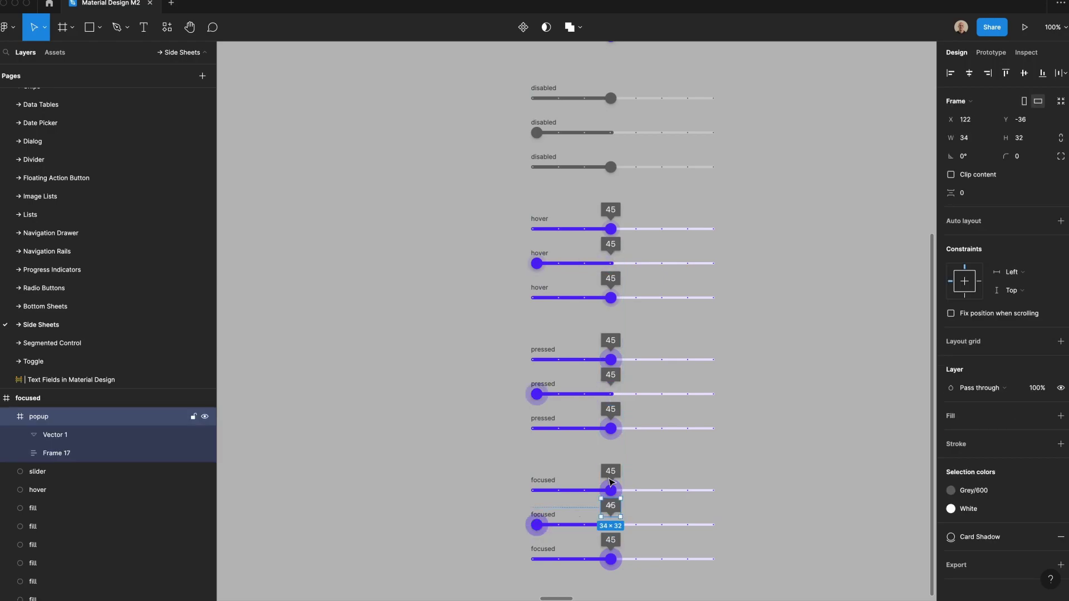
Step: Move the 45 popups of the middle focused, pressed and hover sliders above their handles at the track start
shift+click(611, 375)
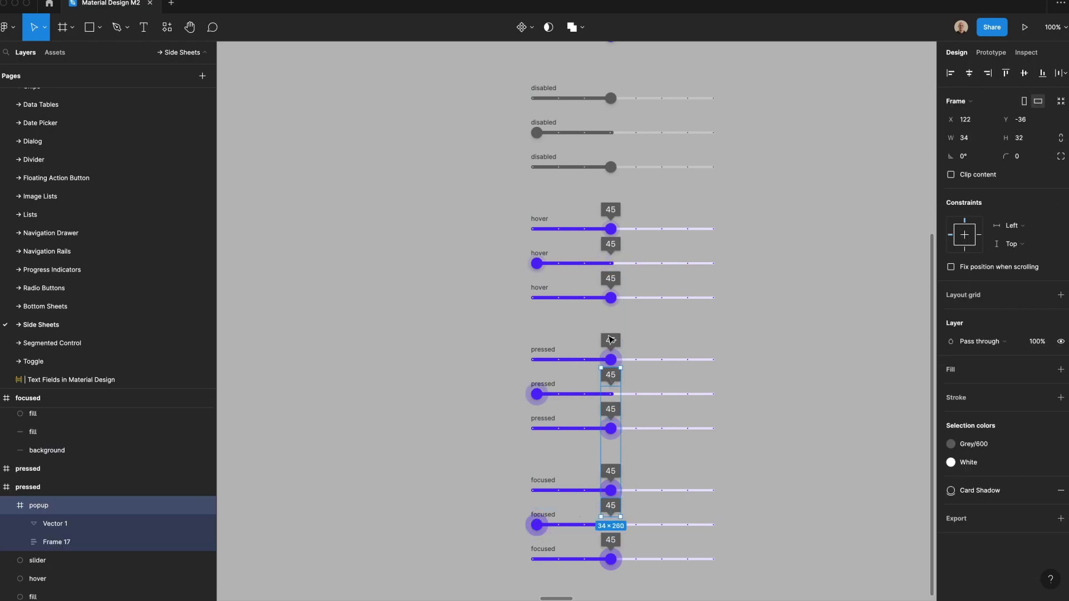
shift+click(611, 244)
key(shift+Left)
key(shift+Left)
key(shift+Left)
key(shift+Left)
key(shift+Left)
key(shift+Left)
key(shift+Left)
key(shift+Left)
key(shift+Left)
key(shift+Left)
key(shift+Left)
key(shift+Left)
key(shift+Left)
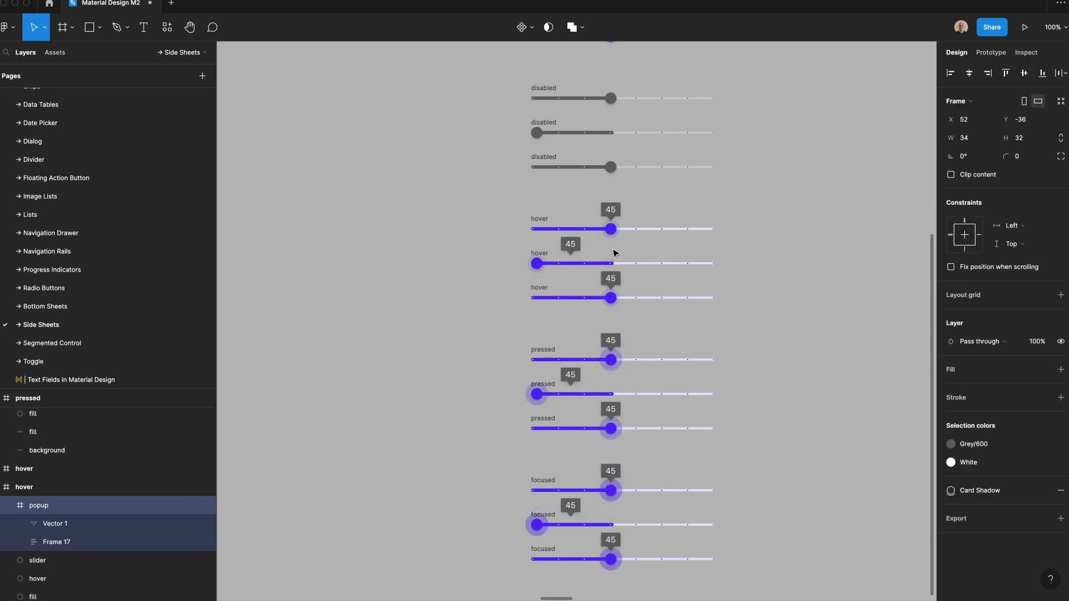
click(451, 292)
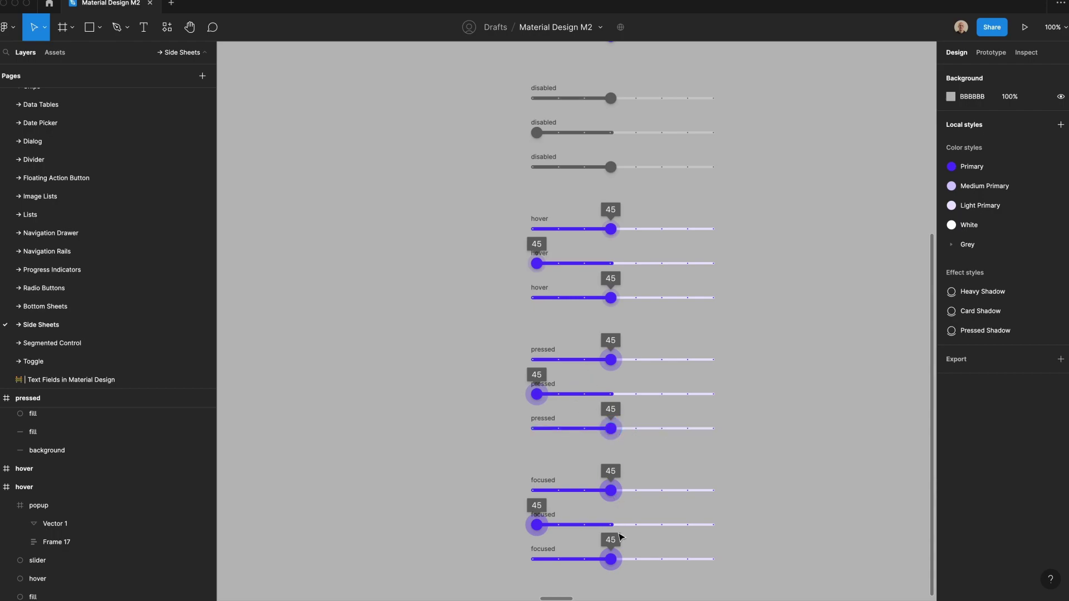
Step: Delete the fill bars from the middle focused, pressed and hover sliders
click(582, 525)
shift+click(568, 394)
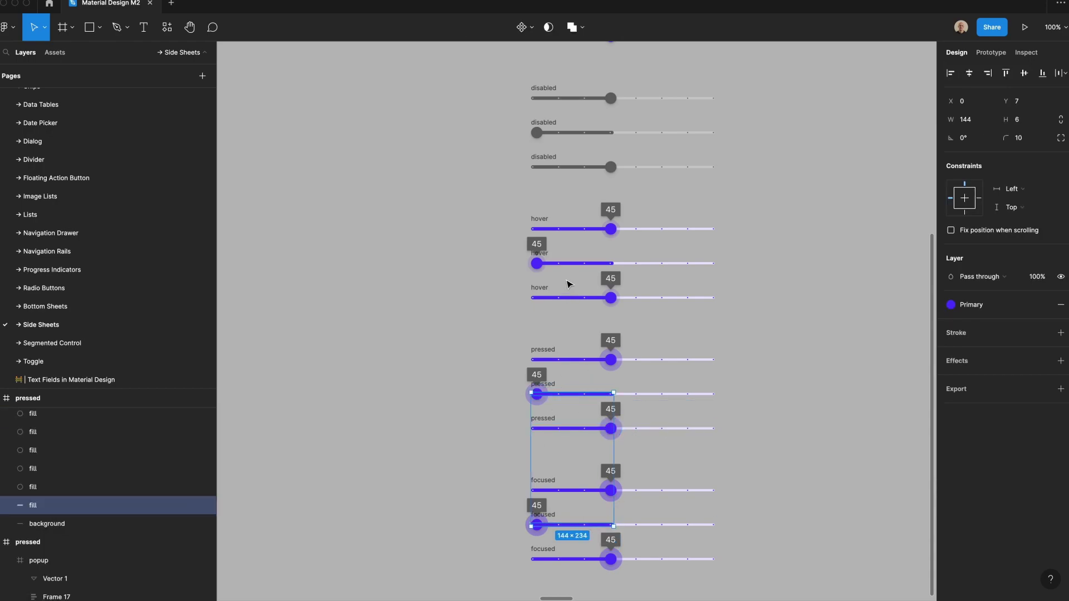
shift+click(573, 263)
key(BackSpace)
Step: Recolor the light tick dots on the middle hover slider to the Primary style
click(133, 453)
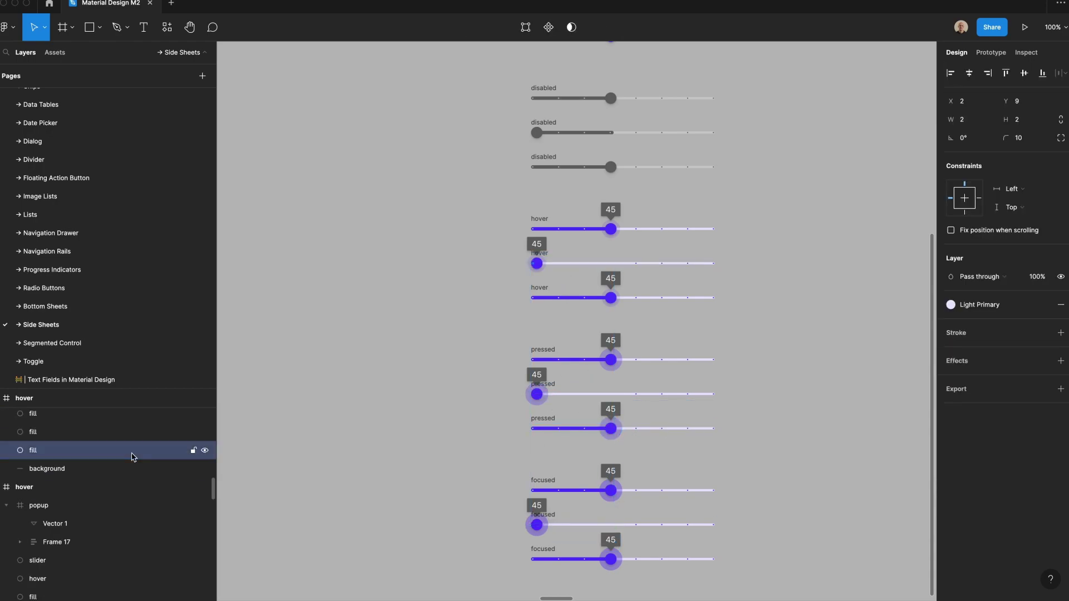
scroll(132, 451, up, 2)
shift+click(113, 425)
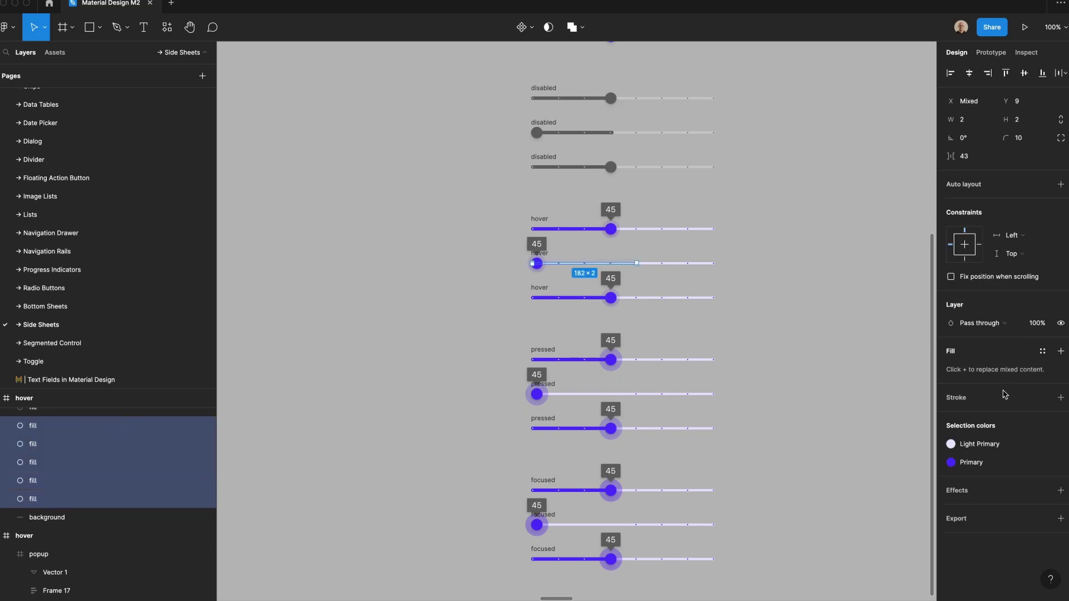
click(986, 444)
click(875, 440)
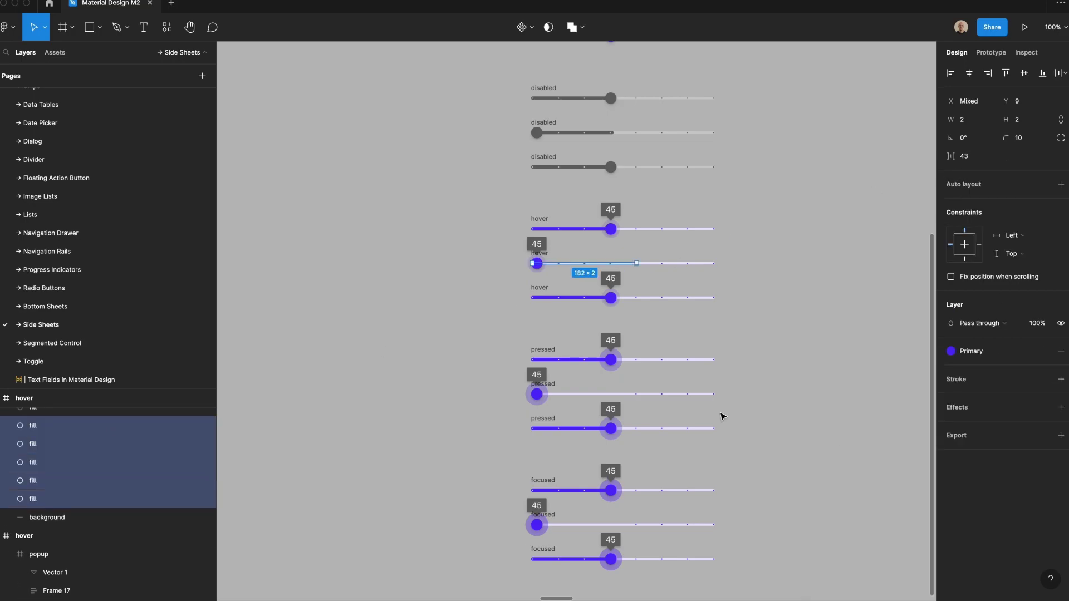
Step: Recolor the light tick dots on the middle pressed slider to the Primary style
click(558, 394)
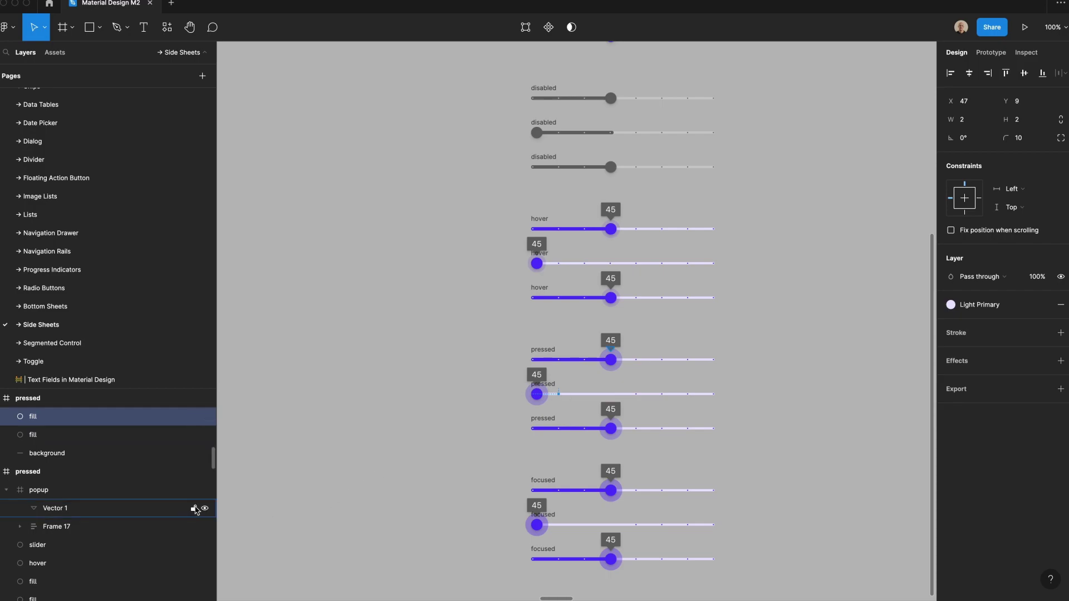
scroll(195, 510, up, 1)
shift+click(189, 520)
click(980, 438)
click(868, 436)
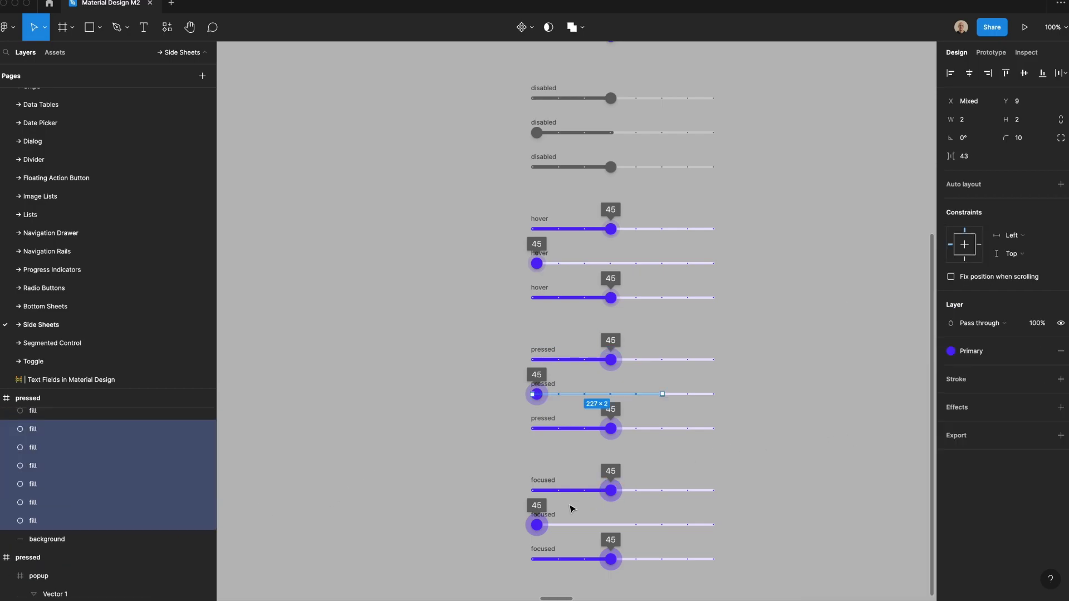
Step: Recolor the light tick dots on the middle focused slider to the Primary style
click(559, 525)
click(19, 440)
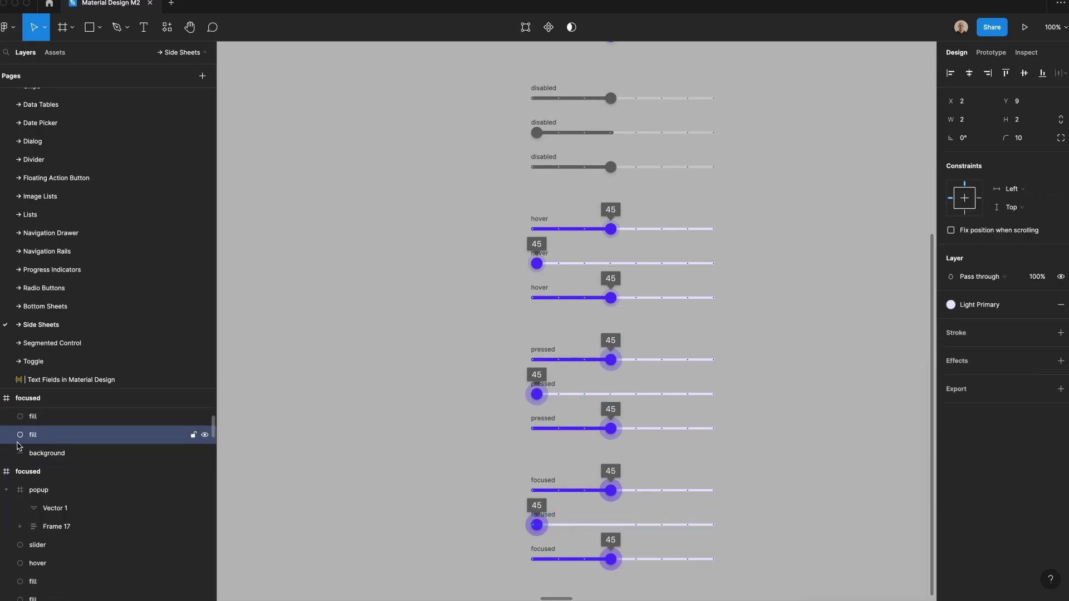
scroll(31, 441, up, 2)
click(423, 234)
Step: Align the third normal slider's handle to the end of the track and extend its fill bar to a width of about 306
scroll(544, 168, up, 1)
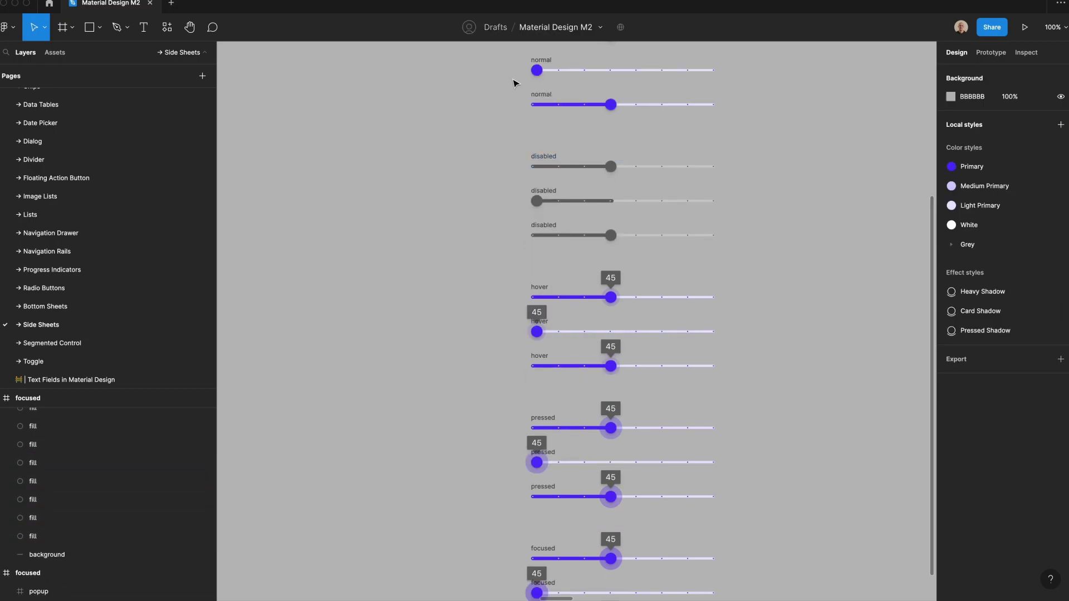
scroll(575, 115, up, 3)
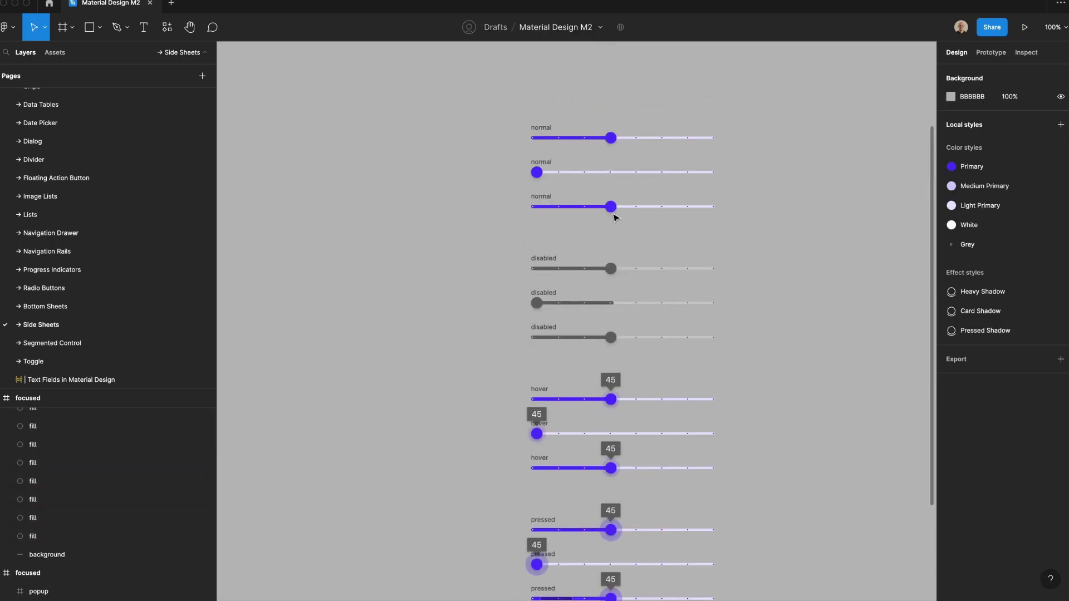
click(612, 209)
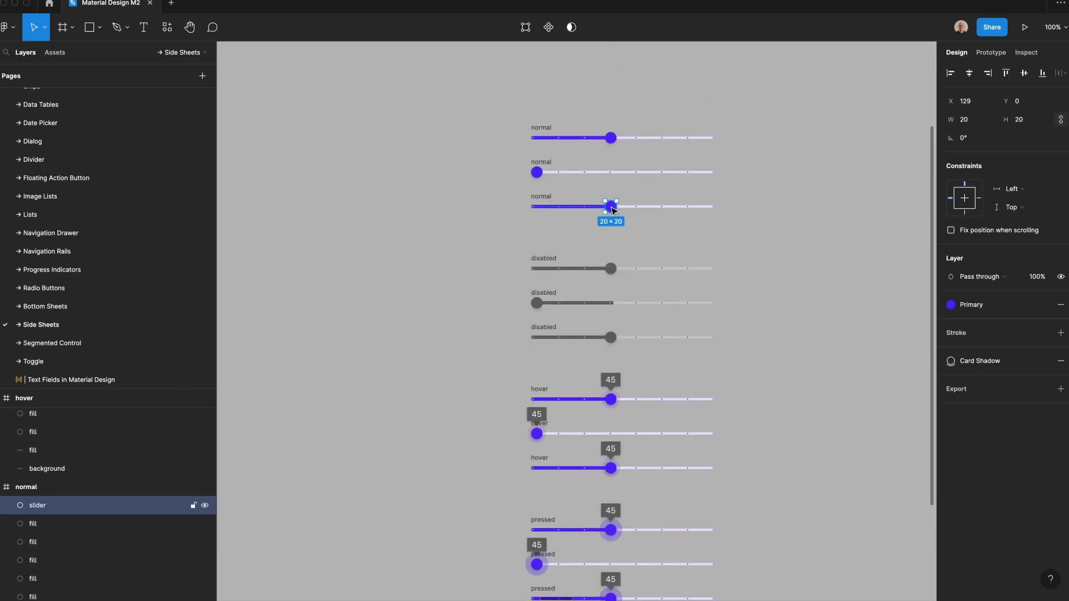
click(987, 75)
click(588, 207)
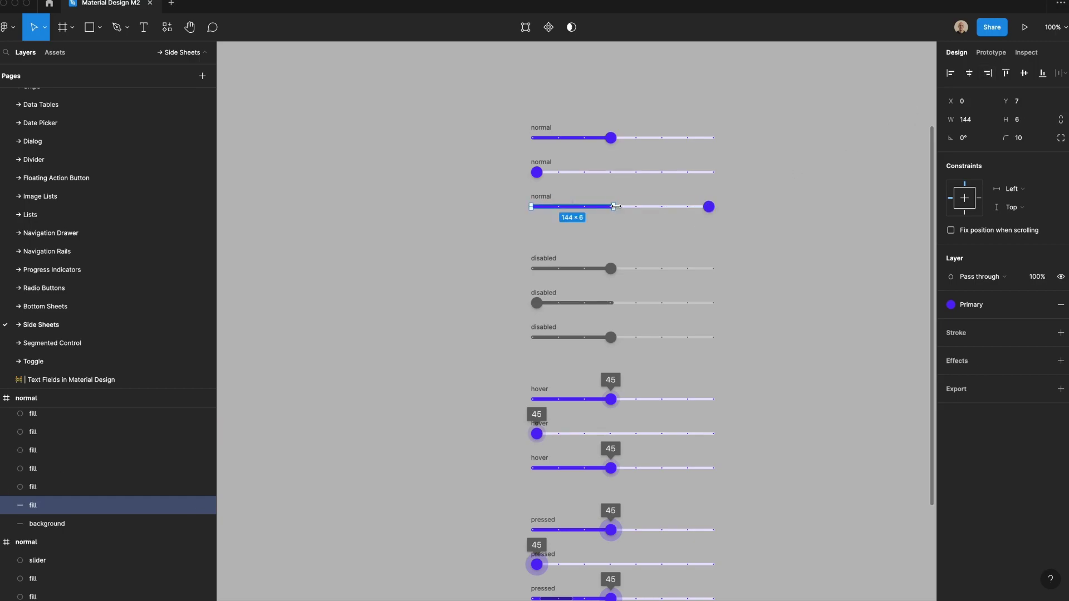
drag(612, 207, 704, 220)
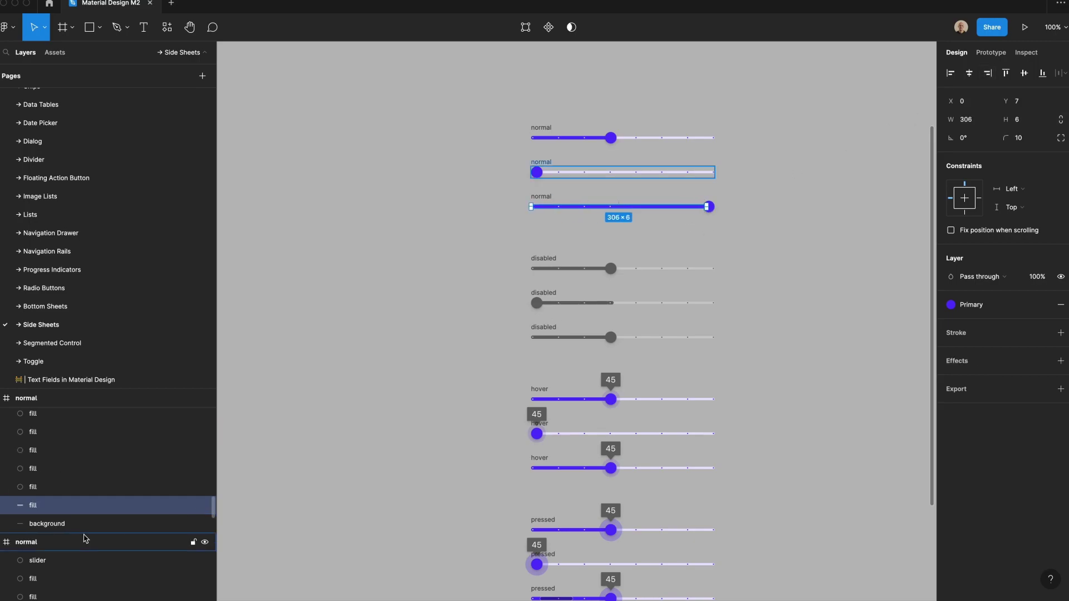
Step: Recolor the Primary tick dots on the third normal slider to the Light Primary style
click(76, 472)
click(80, 488)
scroll(80, 489, up, 3)
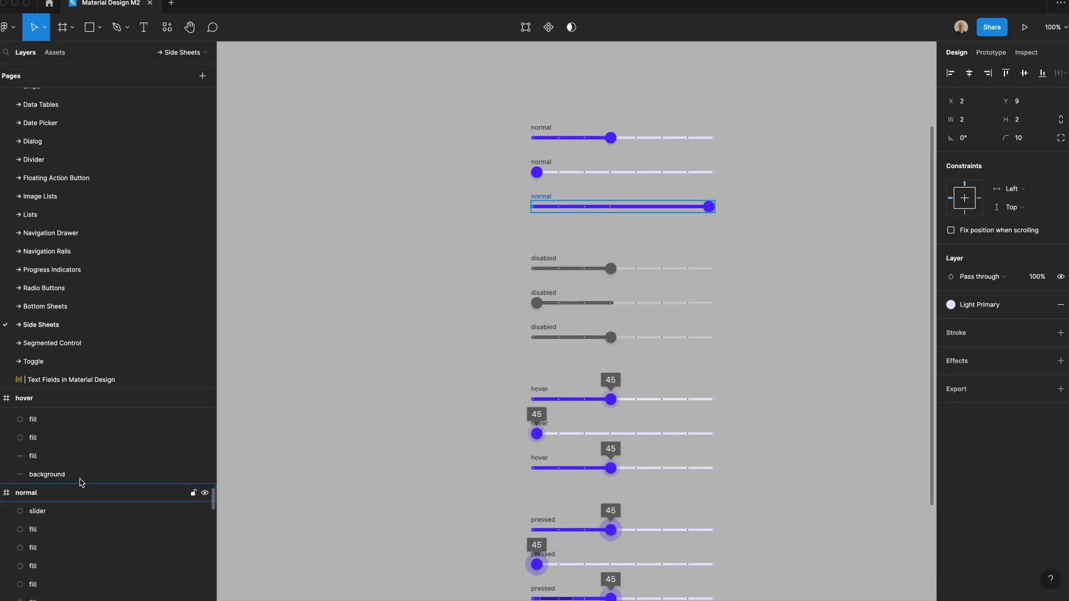
shift+click(74, 527)
click(951, 462)
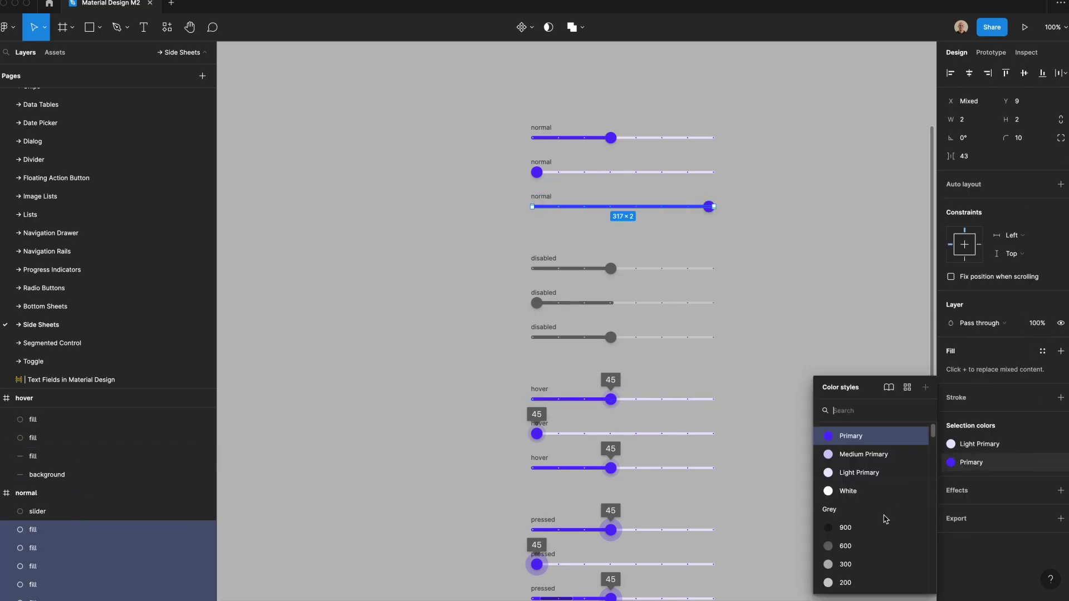
click(885, 473)
click(830, 288)
Step: Replace the third hover slider's fill bar and tick dots with copies of the full-length ones from the third normal slider
key(super+z)
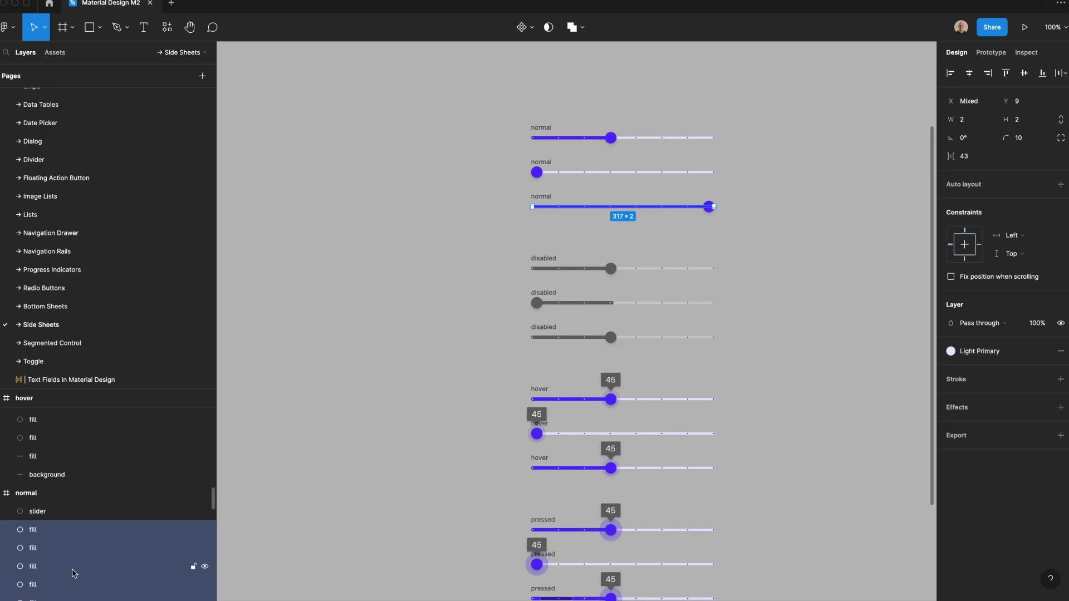
scroll(74, 571, down, 3)
shift+click(69, 578)
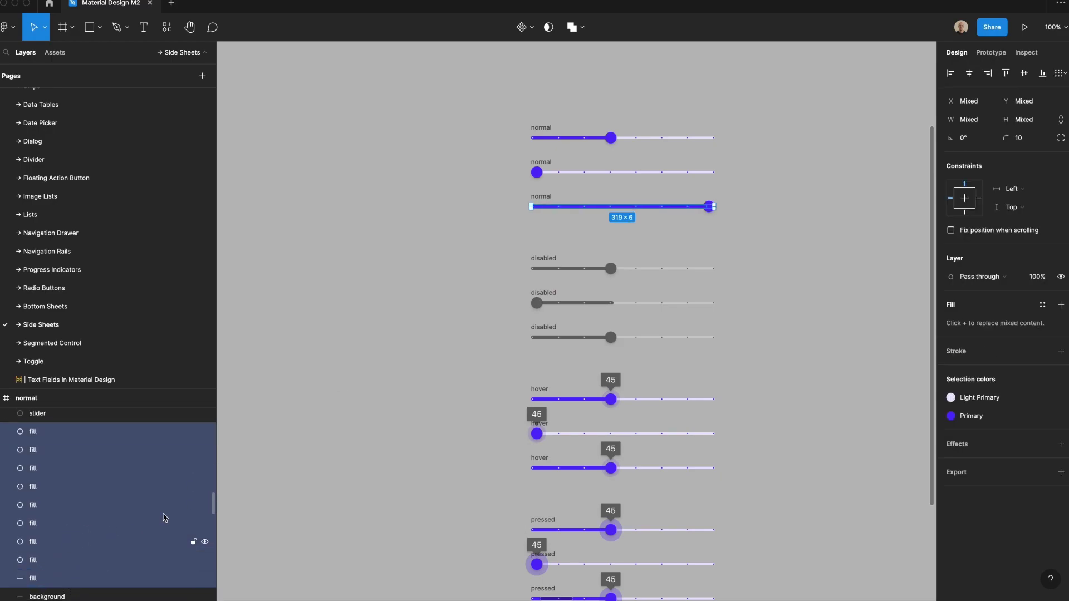
click(584, 469)
click(108, 471)
scroll(107, 469, up, 3)
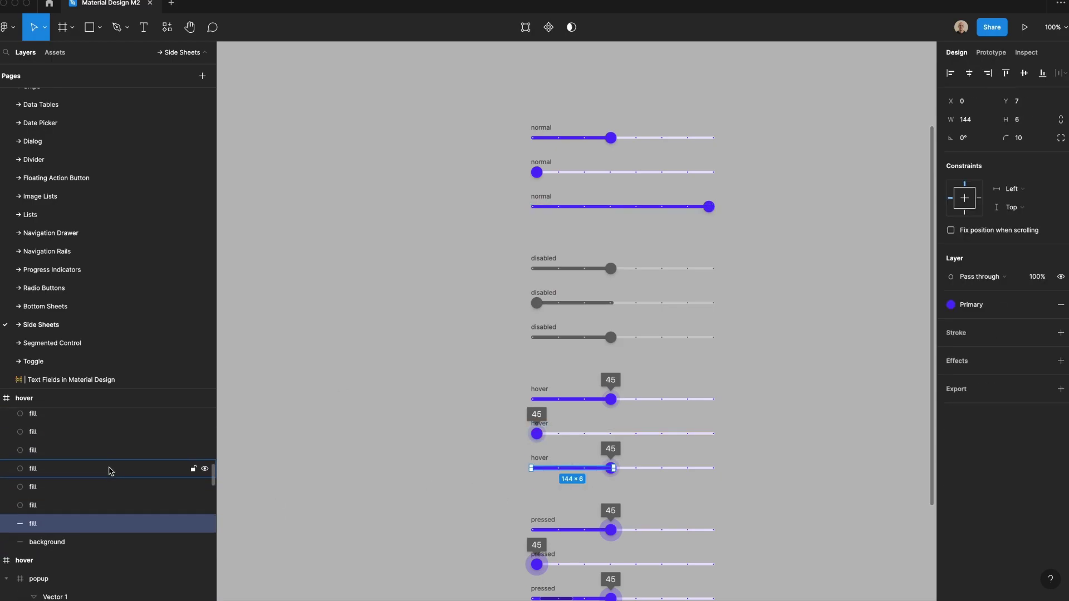
shift+click(104, 460)
key(BackSpace)
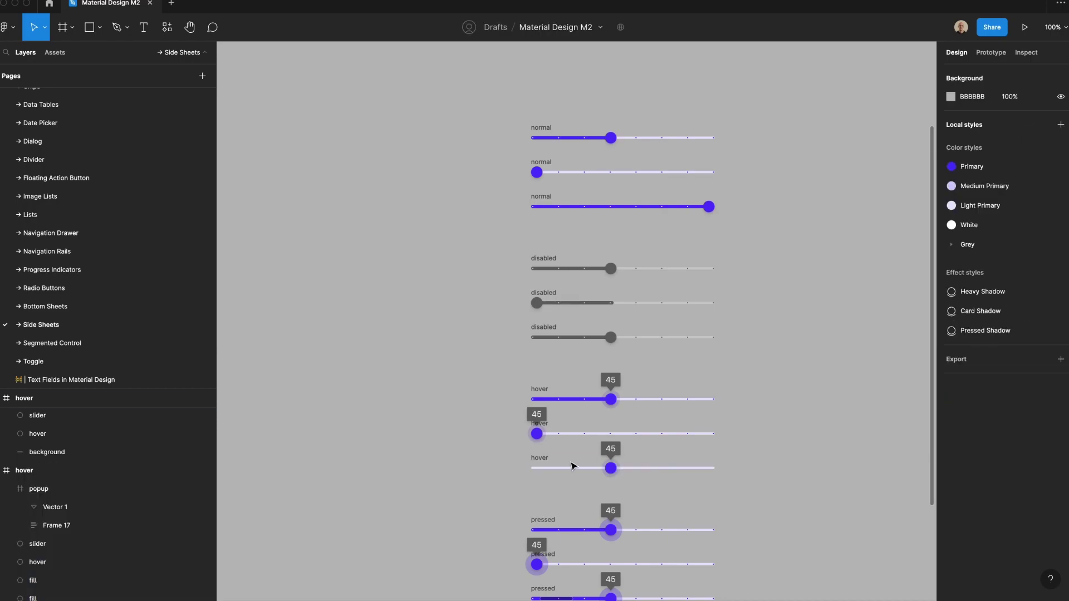
click(570, 469)
key(super+v)
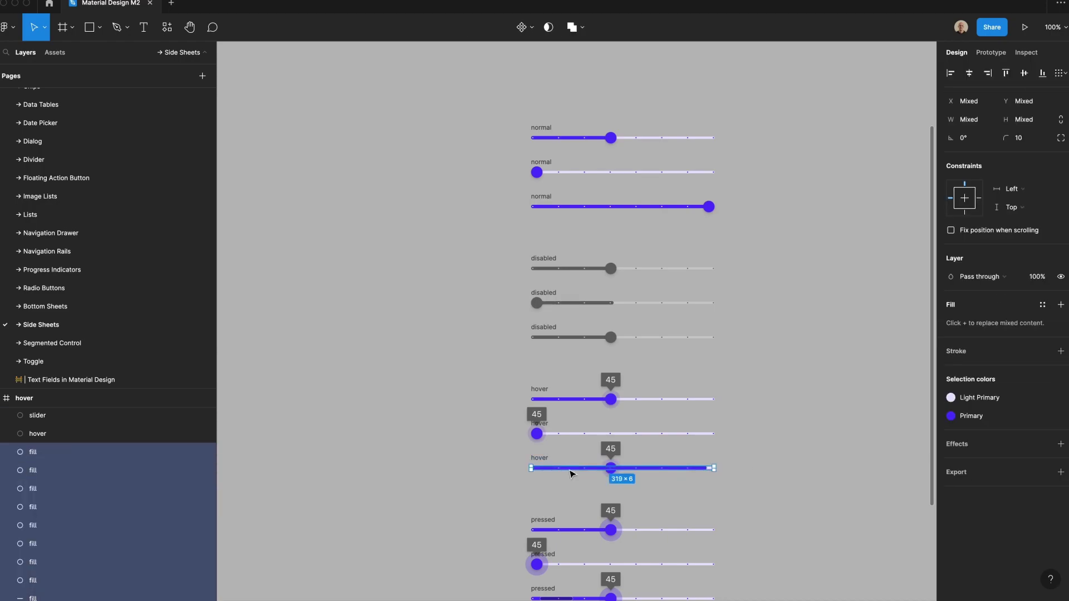
Step: Replace the fill bars and tick dots of the third pressed and third focused sliders with the copied full-length ones
scroll(365, 482, down, 3)
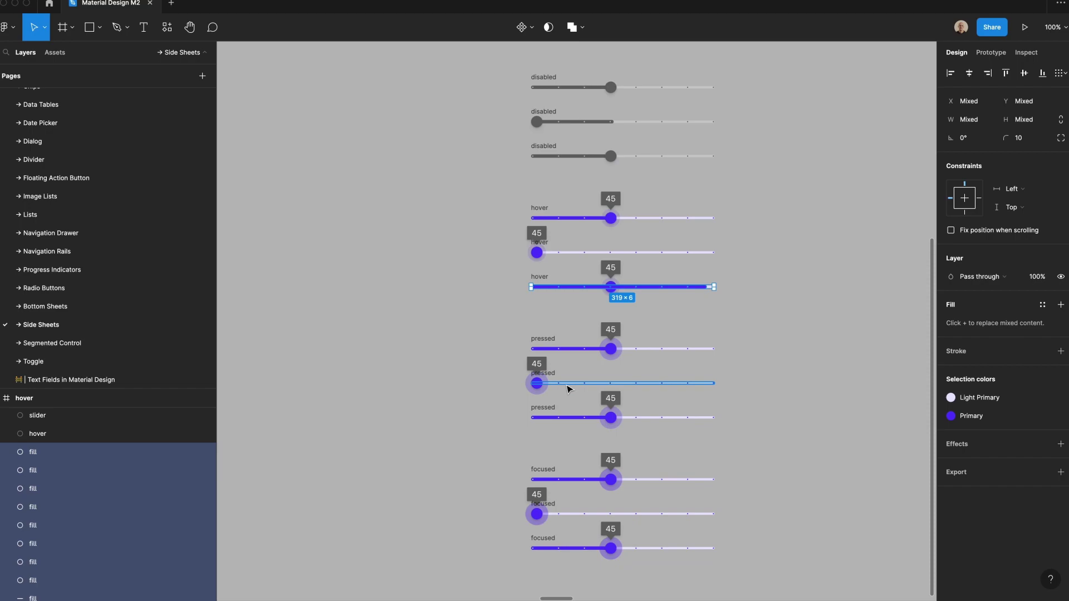
click(561, 421)
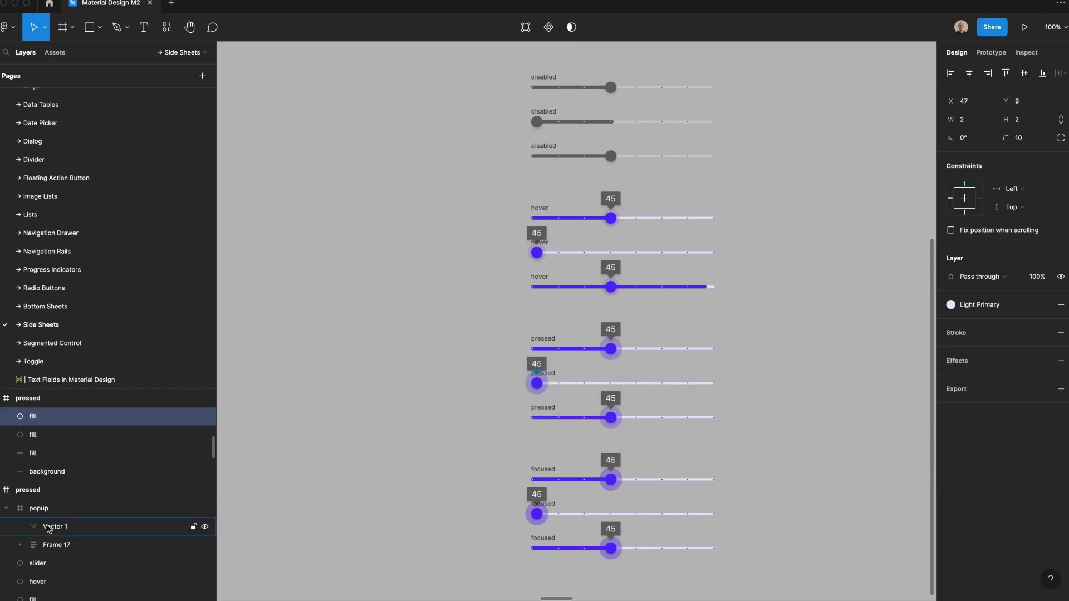
shift+click(38, 464)
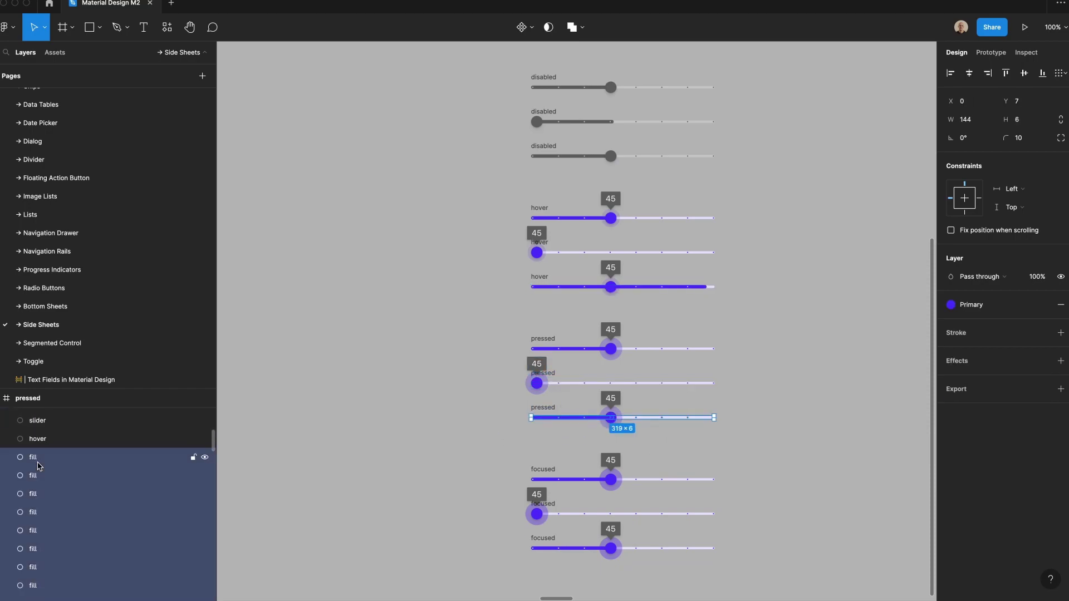
click(545, 550)
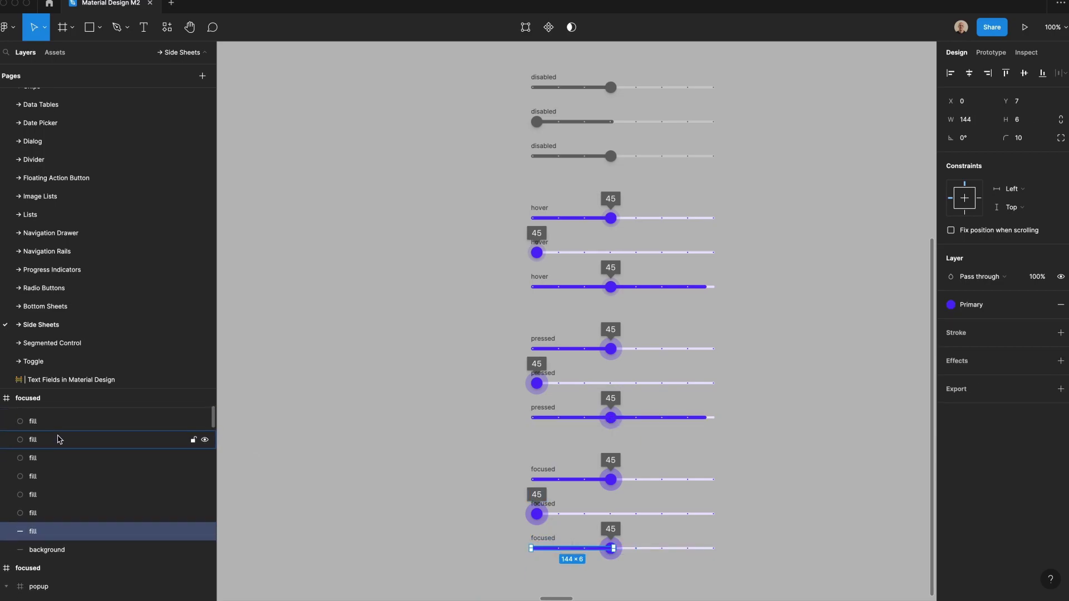
key(Escape)
Step: Move the handles, halos and value popups of the third hover, pressed and focused sliders 180 px toward the track ends
click(551, 538)
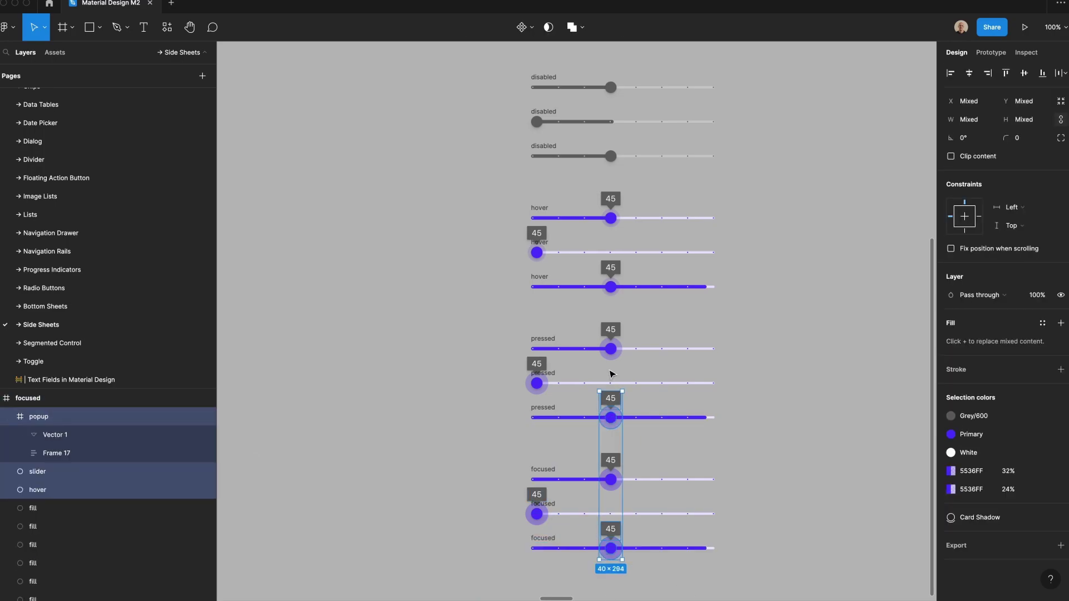
shift+click(611, 353)
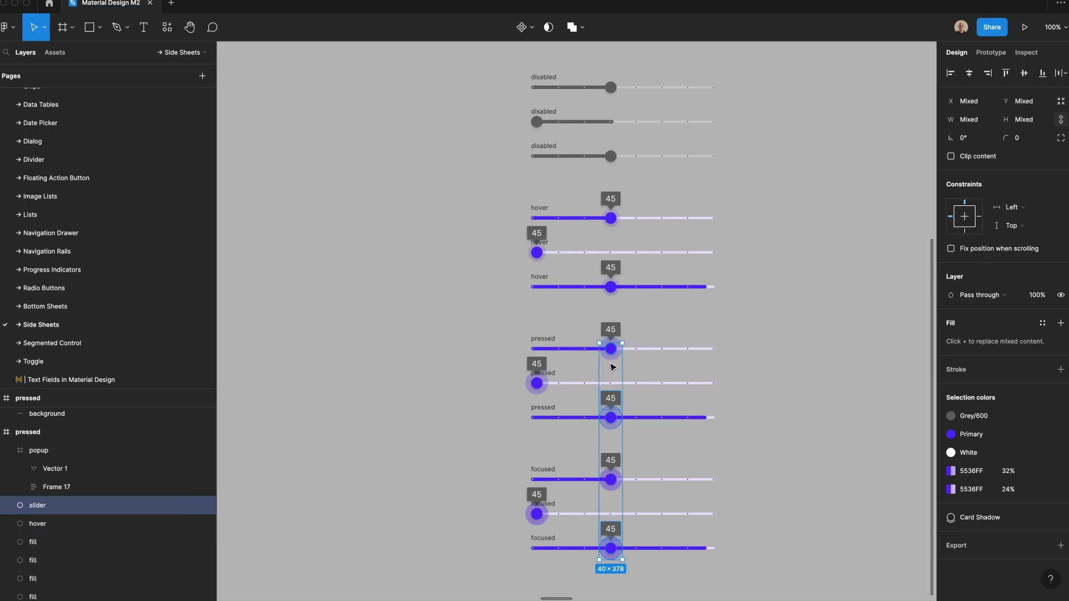
shift+click(611, 358)
shift+click(614, 334)
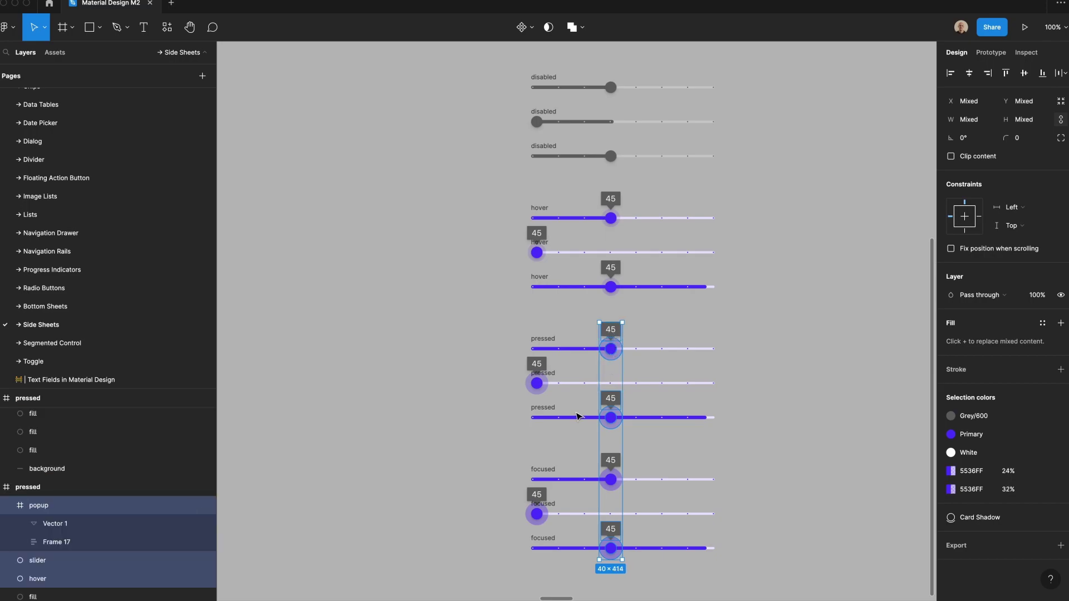
click(610, 558)
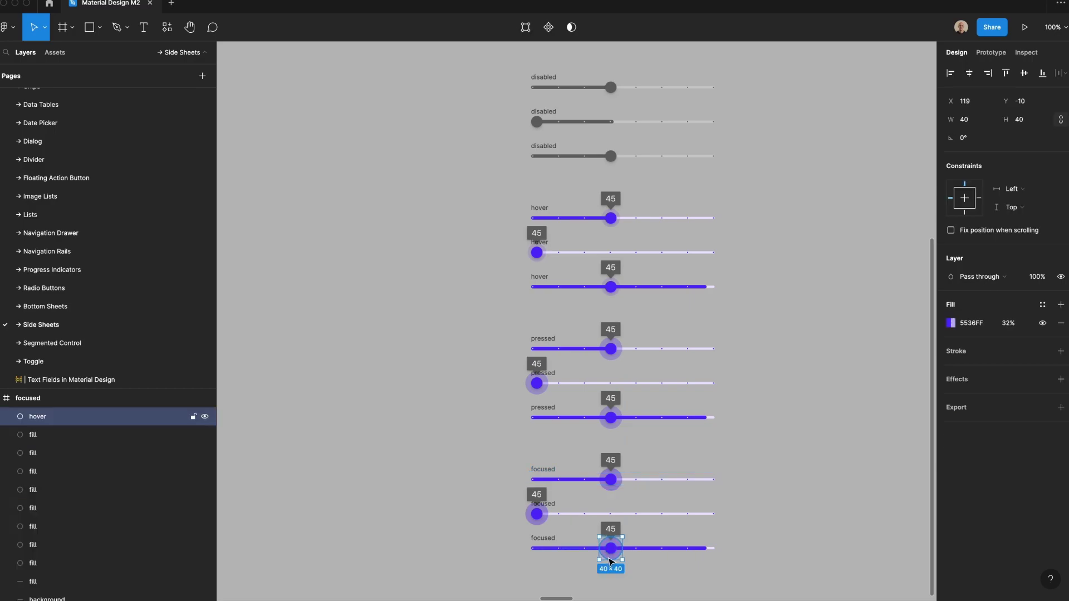
shift+click(604, 419)
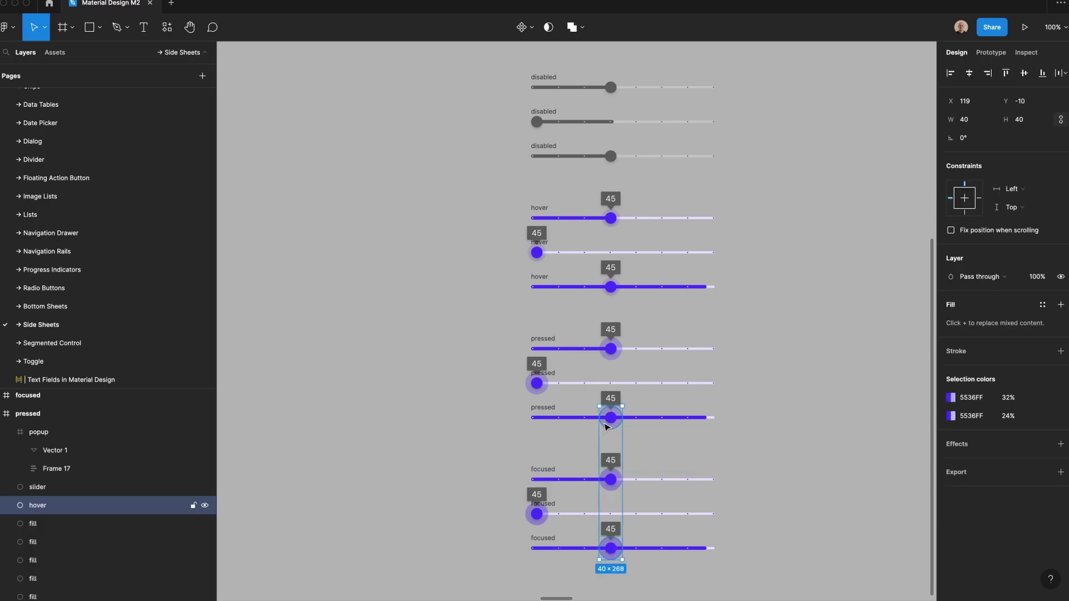
shift+click(609, 285)
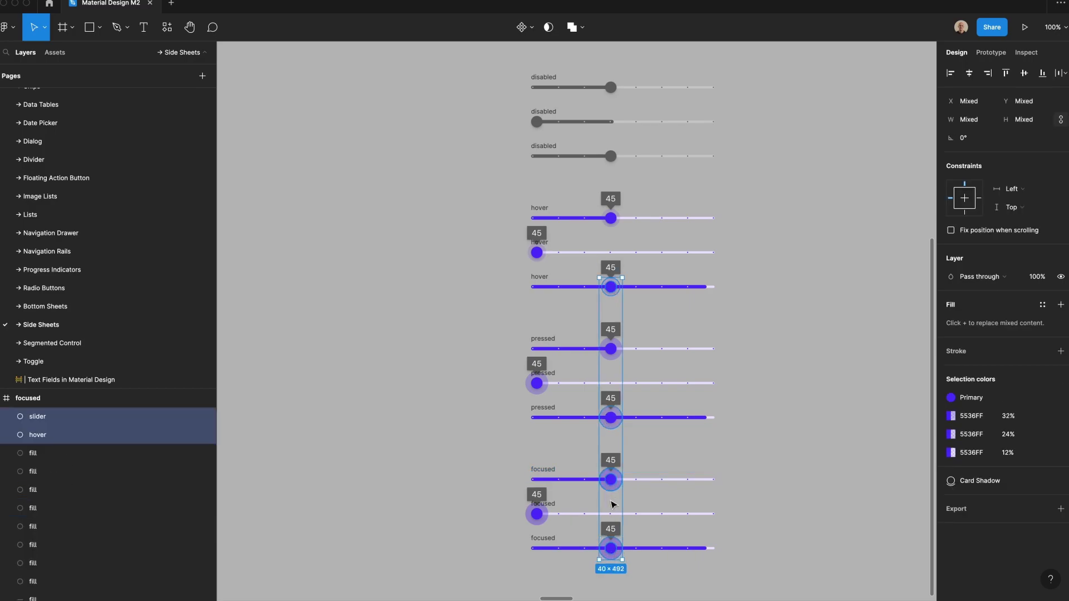
shift+click(612, 460)
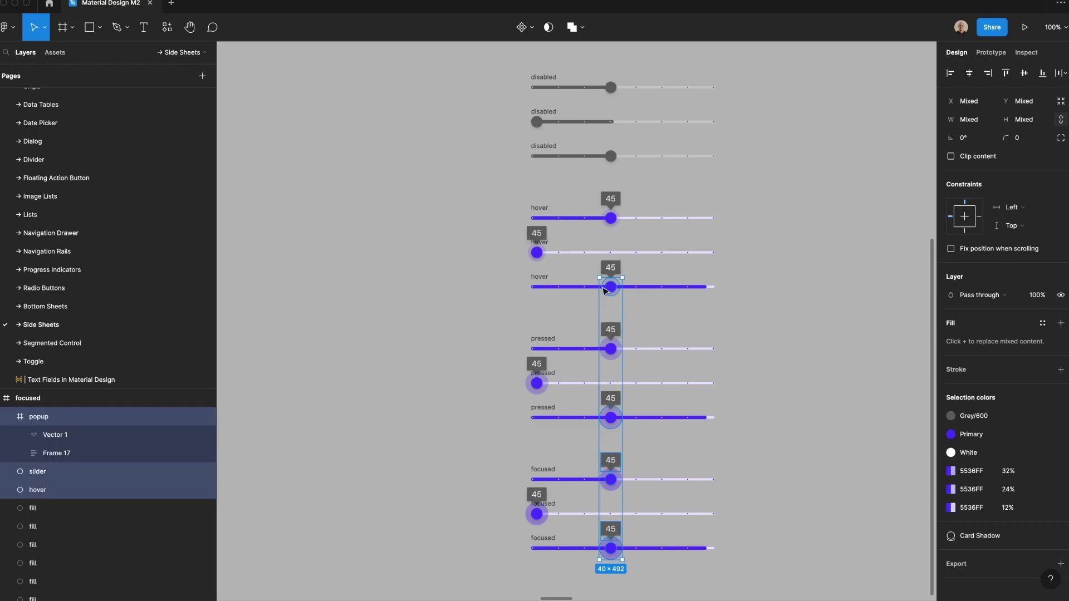
shift+click(611, 267)
key(shift+Right)
key(shift+Right)
key(shift+Right)
key(shift+Right)
key(shift+Right)
key(shift+Right)
key(shift+Right)
key(shift+Right)
key(shift+Right)
key(shift+Right)
key(shift+Right)
key(shift+Right)
key(shift+Right)
key(shift+Right)
key(shift+Right)
key(shift+Right)
key(shift+Right)
key(shift+Right)
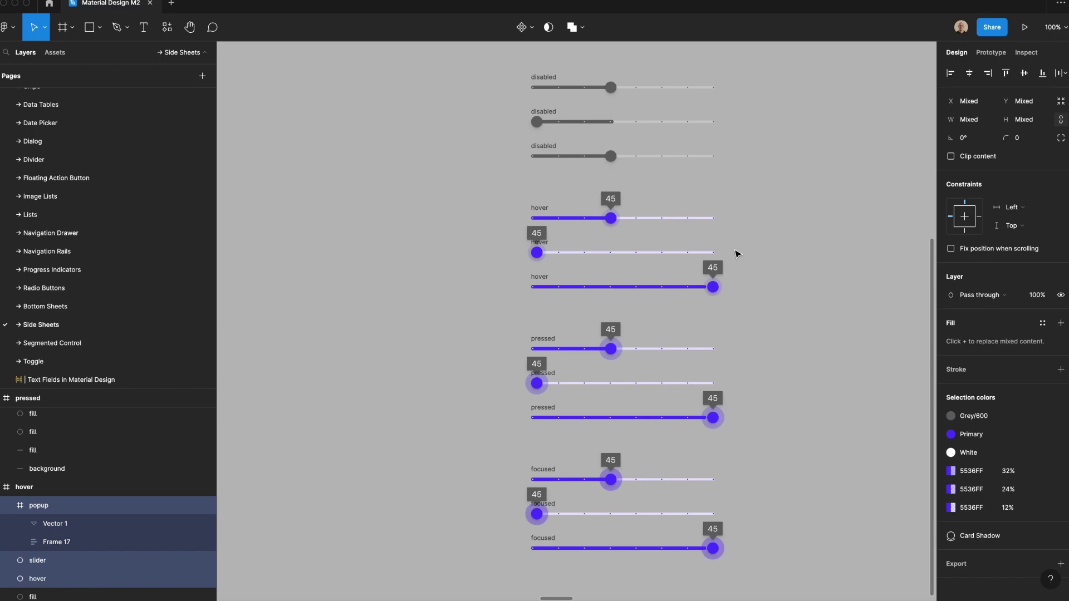
Step: Nudge the moved handles, halos and popups back slightly to line up with the third normal slider's handle
scroll(735, 254, up, 3)
click(709, 131)
key(super+z)
scroll(823, 191, down, 3)
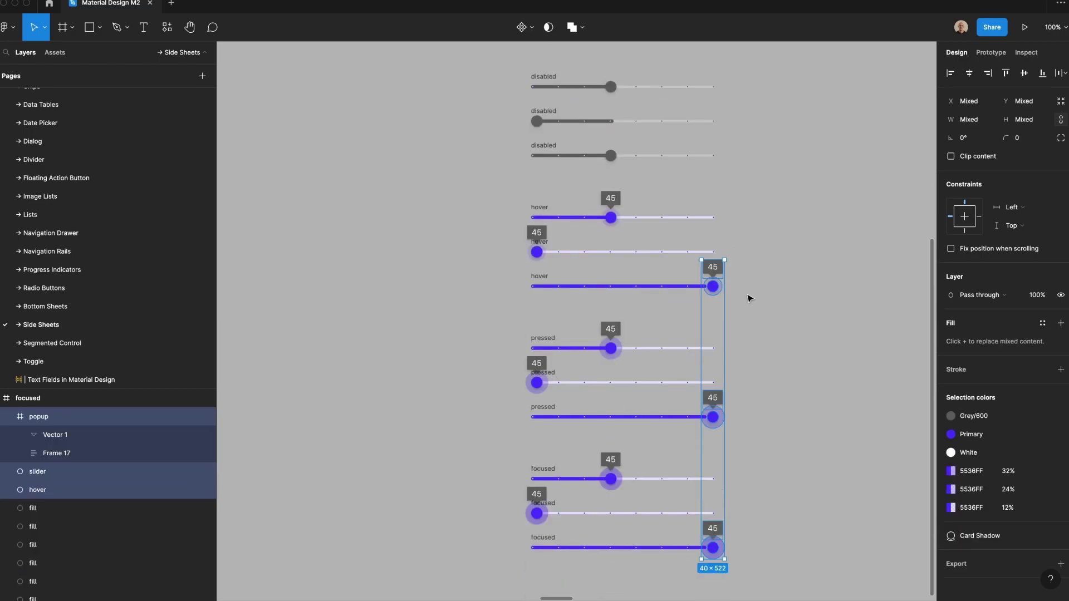
click(713, 287)
key(super+z)
key(shift+Left)
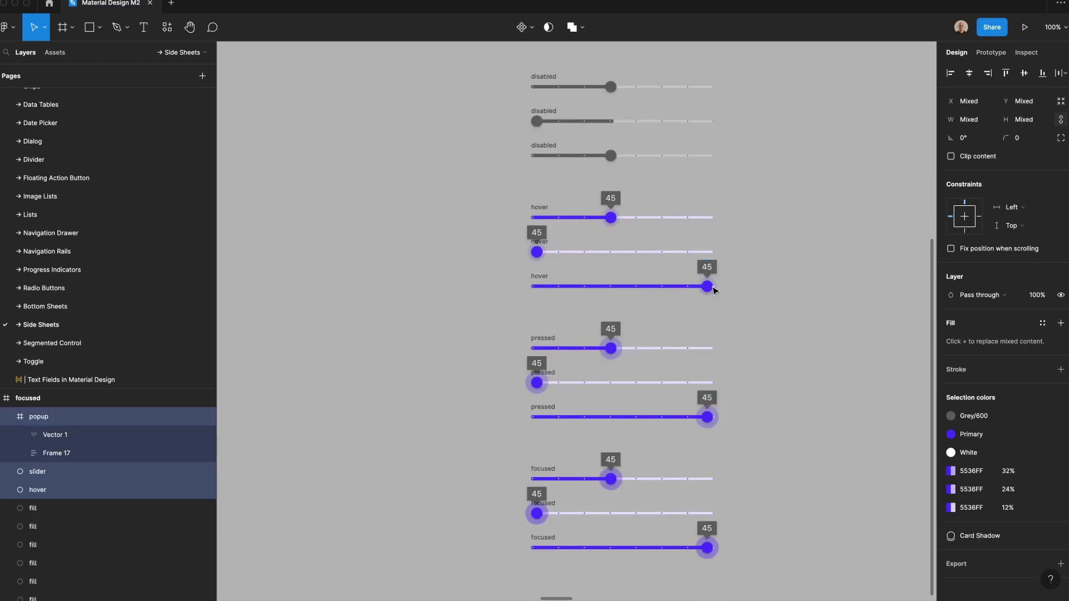
click(773, 338)
Step: Align the third disabled slider's handle to the end of the track and extend its fill bar to meet it
scroll(774, 338, down, 3)
scroll(761, 359, up, 5)
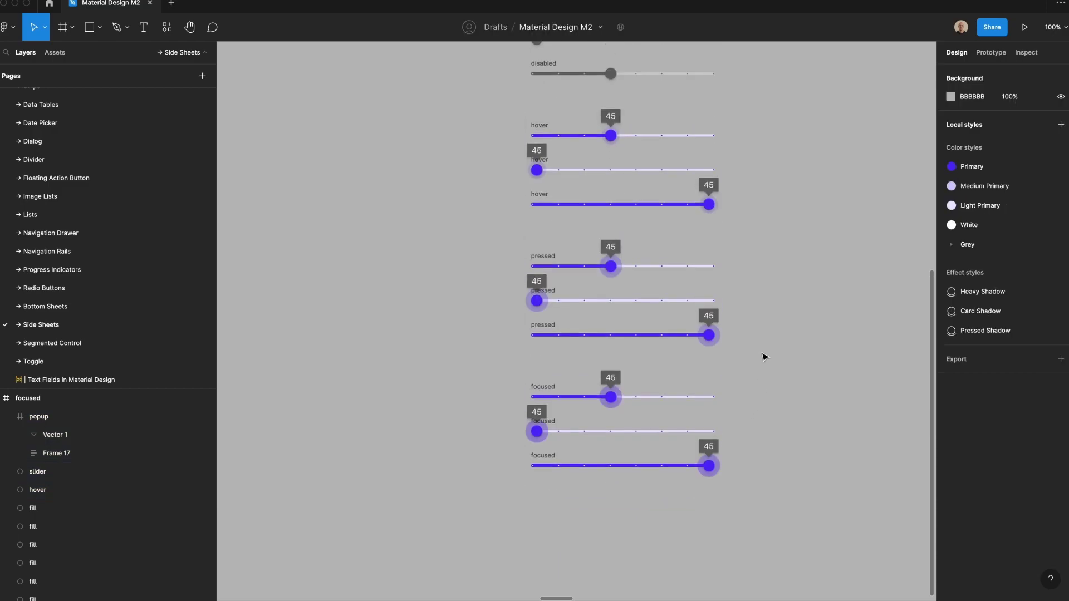
click(610, 222)
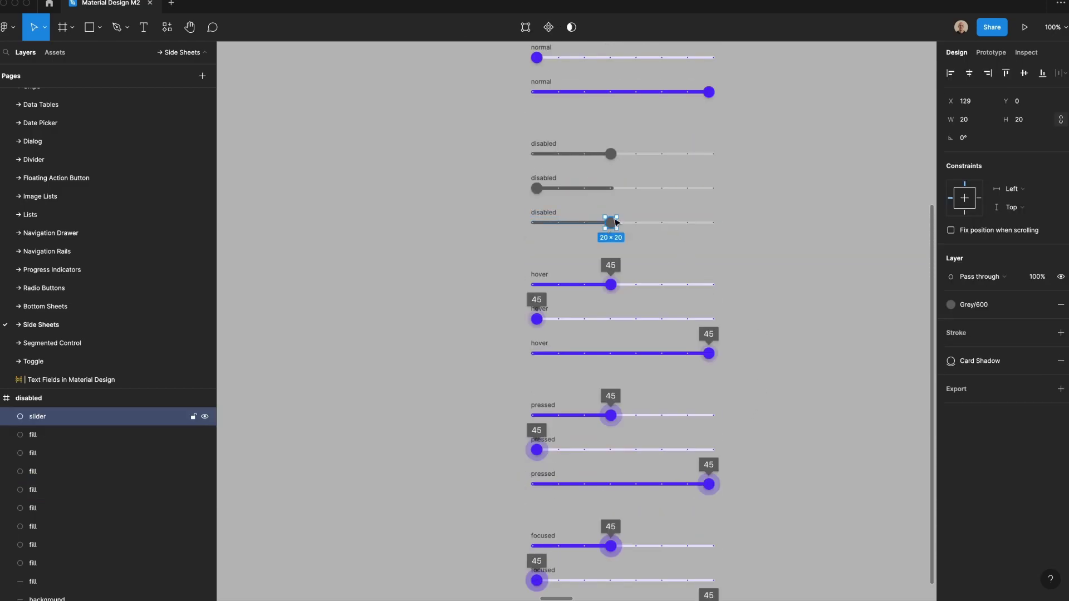
click(988, 73)
click(33, 581)
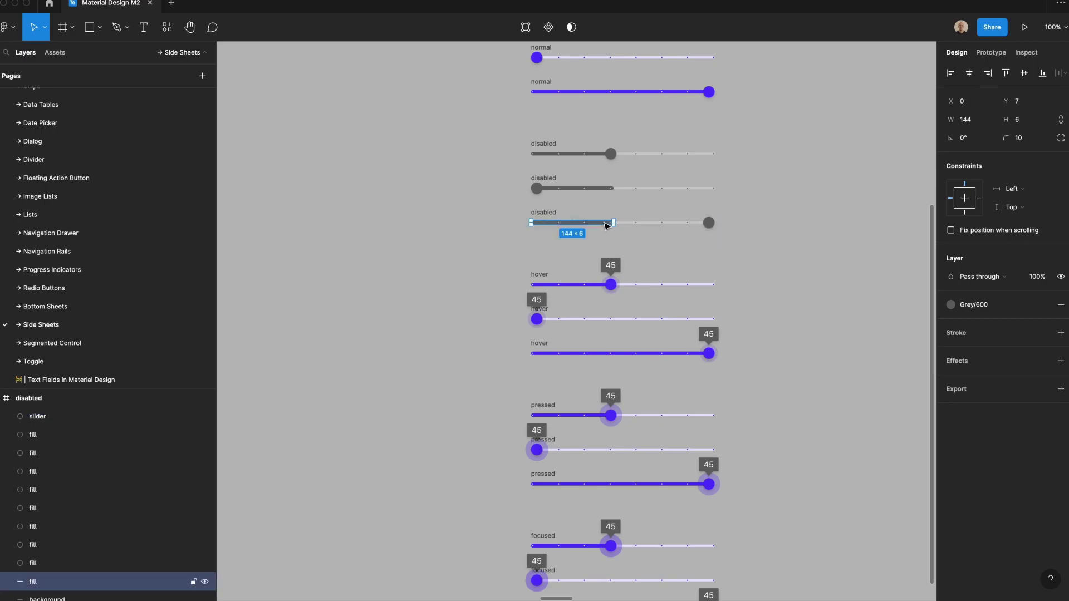
Step: Recolor the Grey/600 tick dots on the third disabled slider to the Grey/200 style
click(29, 562)
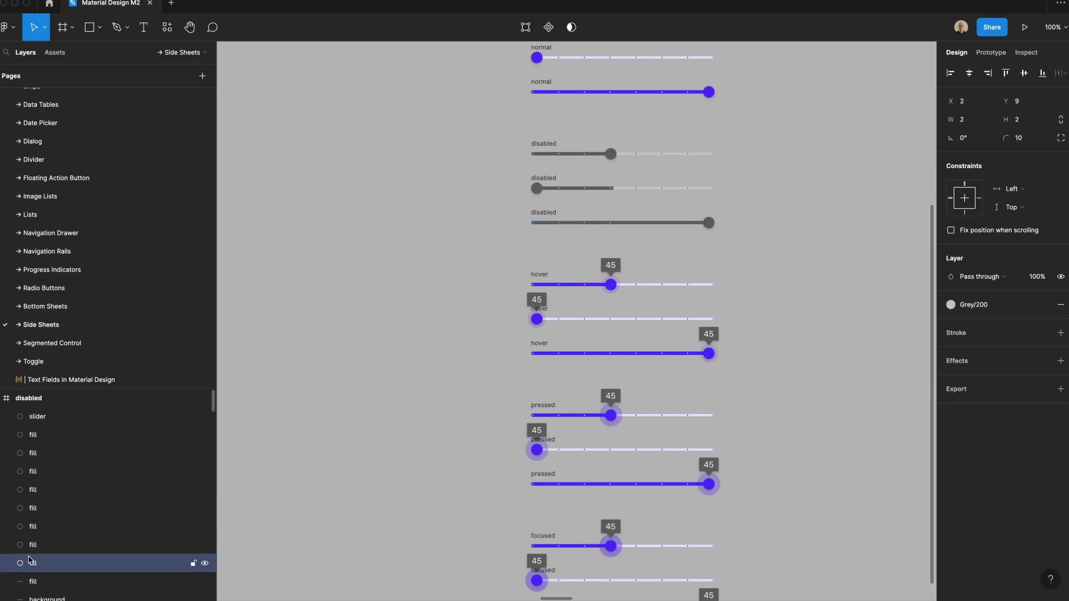
shift+click(66, 434)
click(1008, 468)
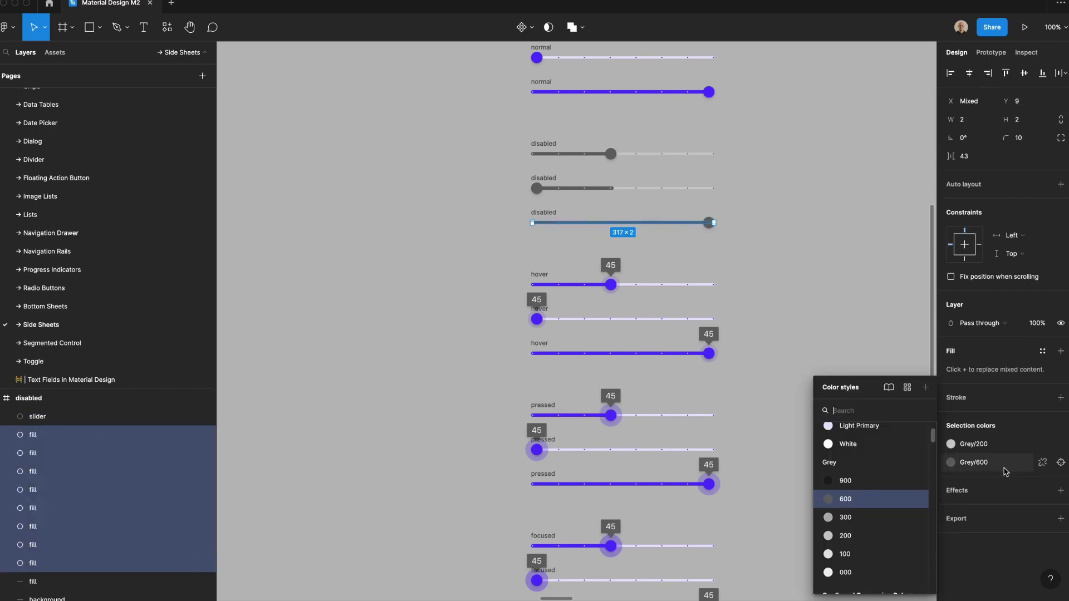
click(862, 543)
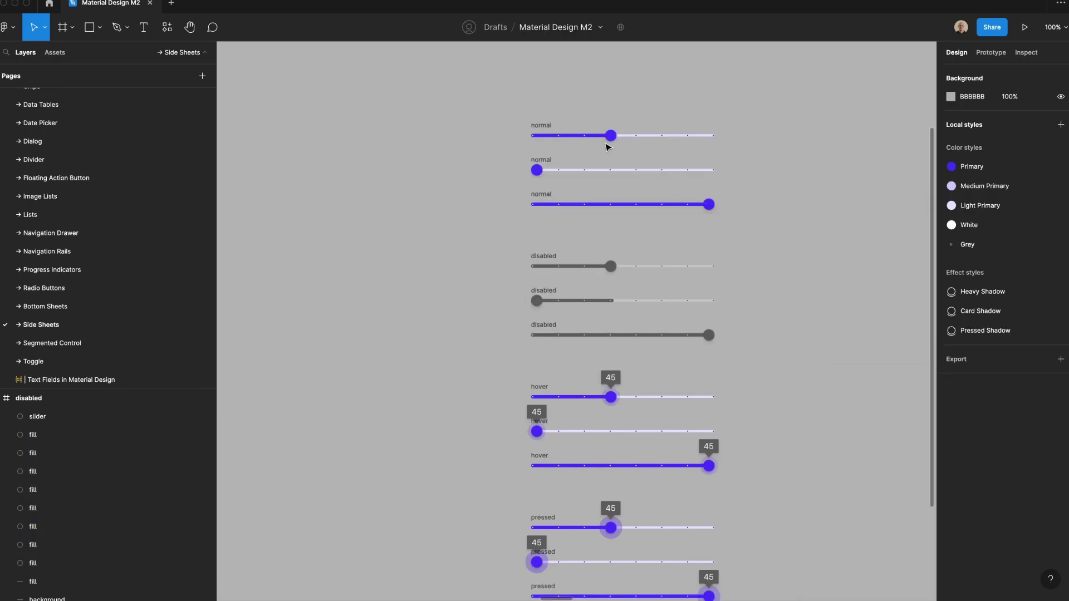
Step: Turn all the normal, disabled, hover, pressed and focused discrete slider frames into one component set
scroll(559, 355, down, 2)
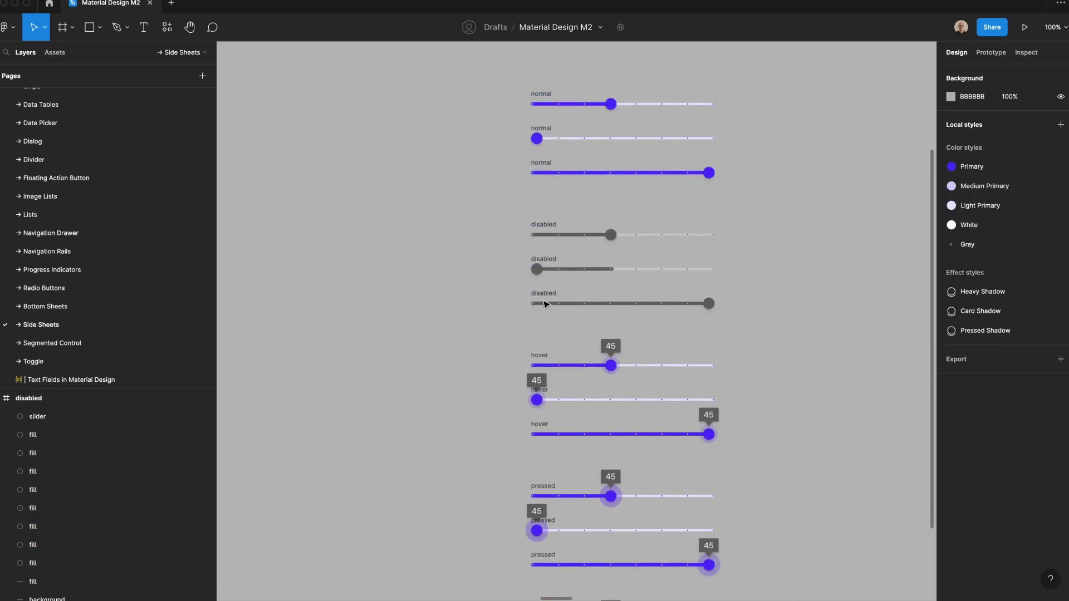
scroll(551, 411, down, 5)
scroll(557, 412, down, 5)
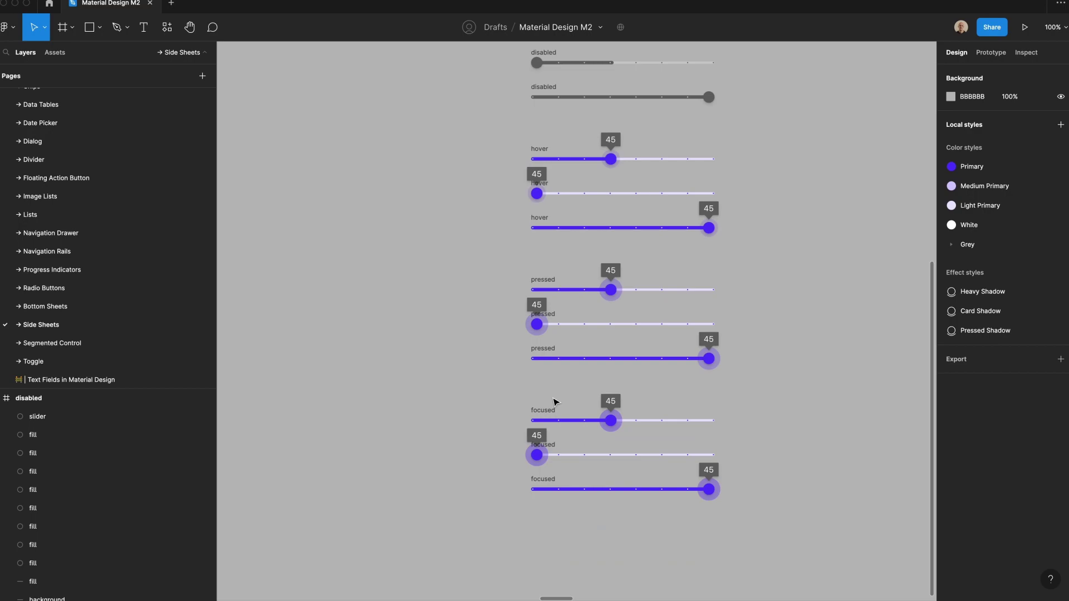
scroll(623, 355, up, 7)
scroll(623, 355, up, 2)
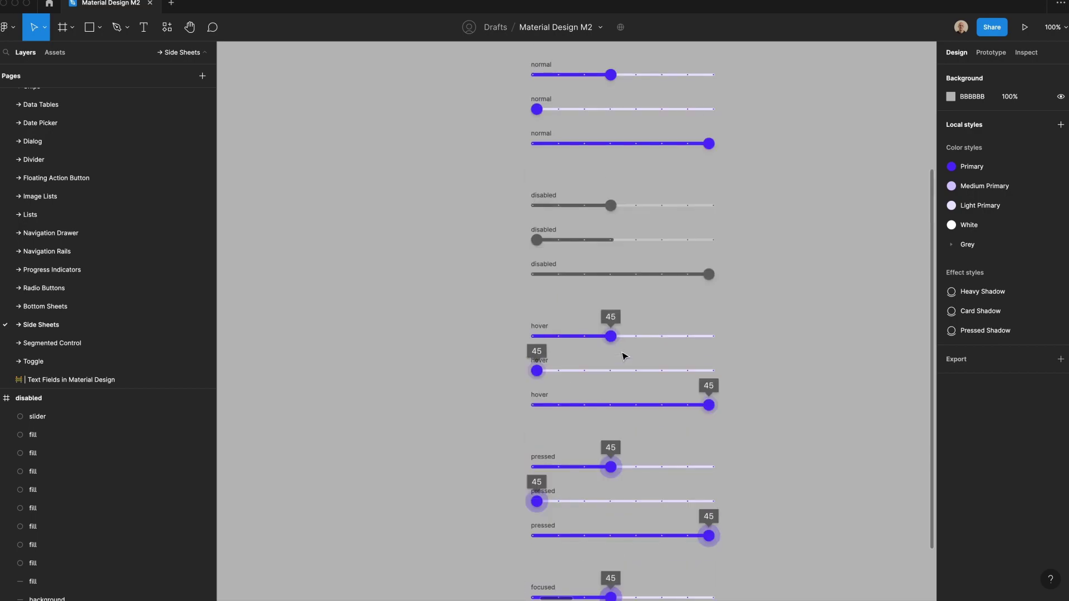
key(minus)
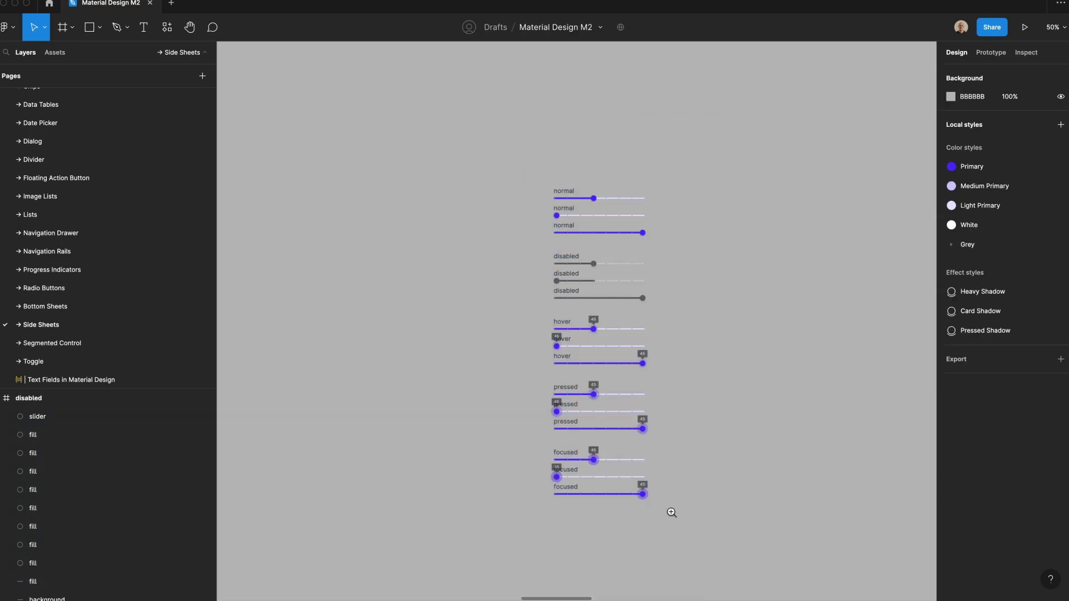
drag(672, 513, 523, 168)
drag(476, 76, 717, 582)
scroll(717, 510, up, 3)
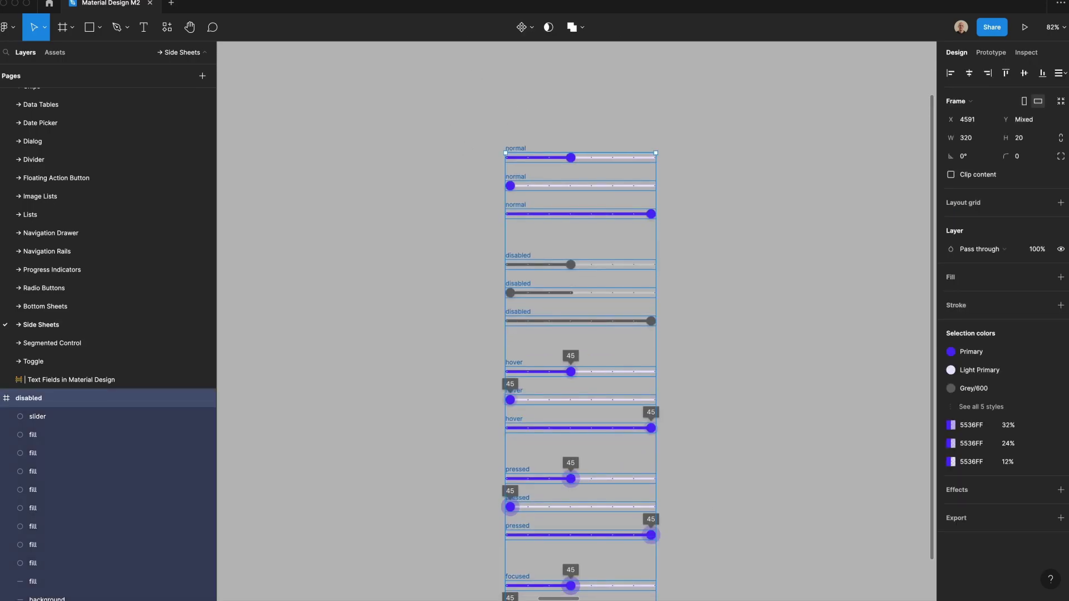
click(532, 27)
click(518, 80)
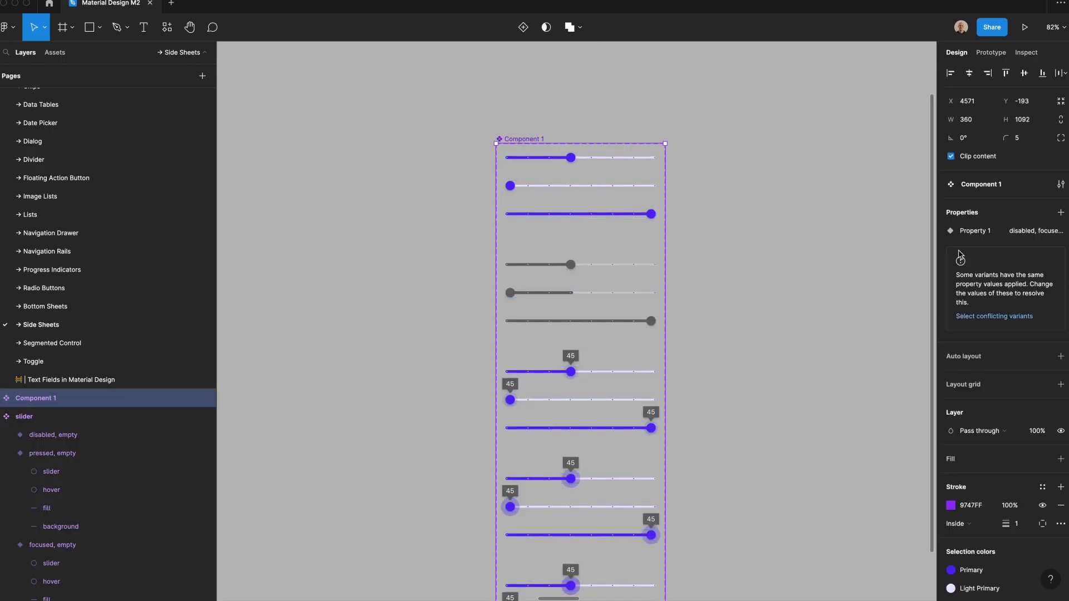
Step: Rename the component set's Property 1 to "state"
click(987, 232)
double_click(974, 231)
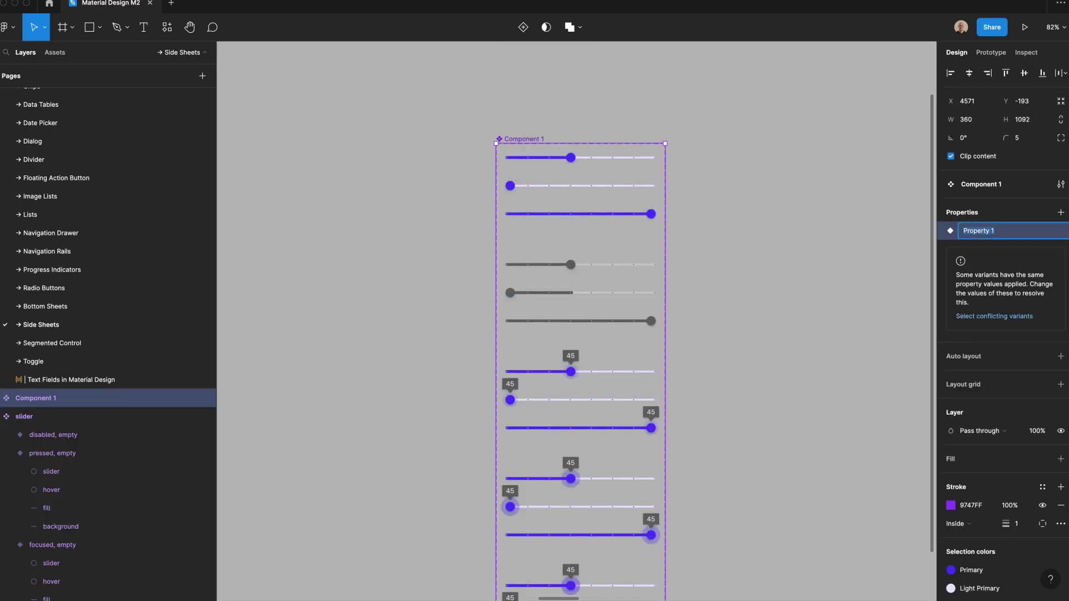
text(state)
key(Return)
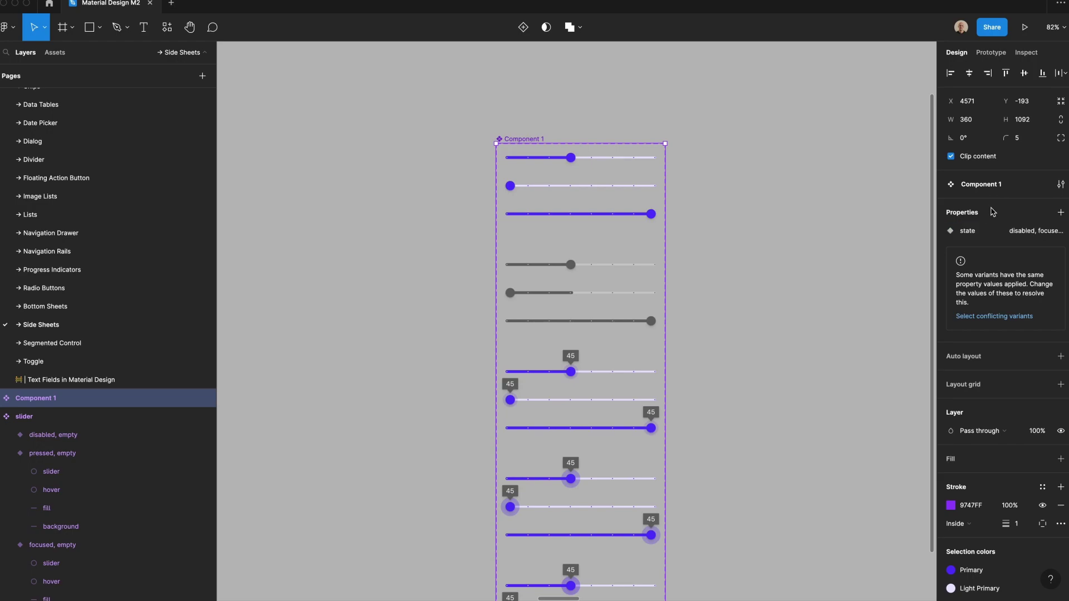
Step: Add a variant property named "amount" with the value "half" to the discrete slider component set
click(1059, 212)
click(998, 245)
text(amount)
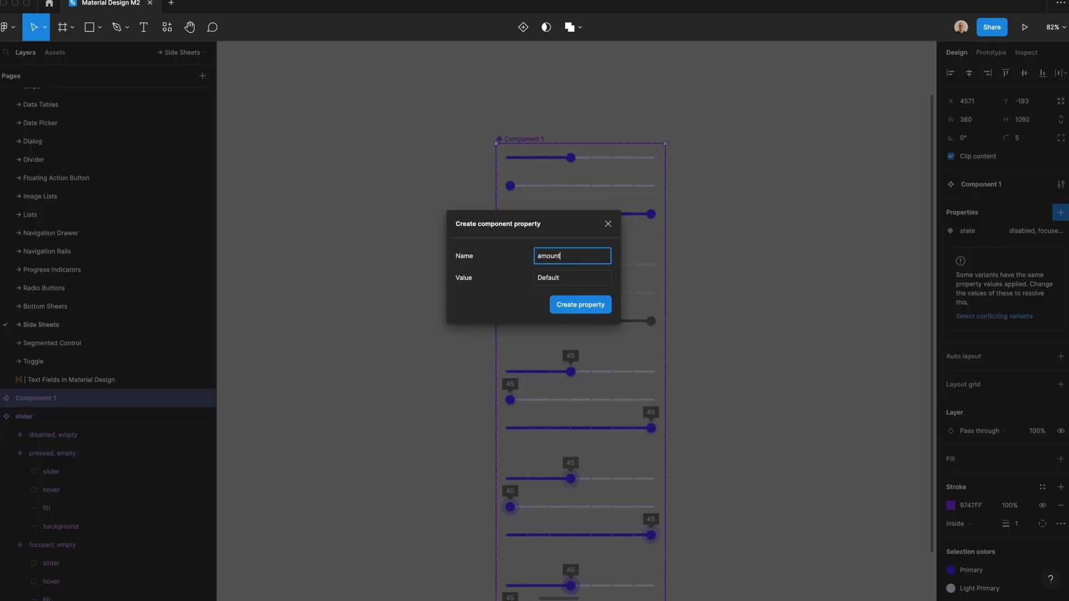
key(Tab)
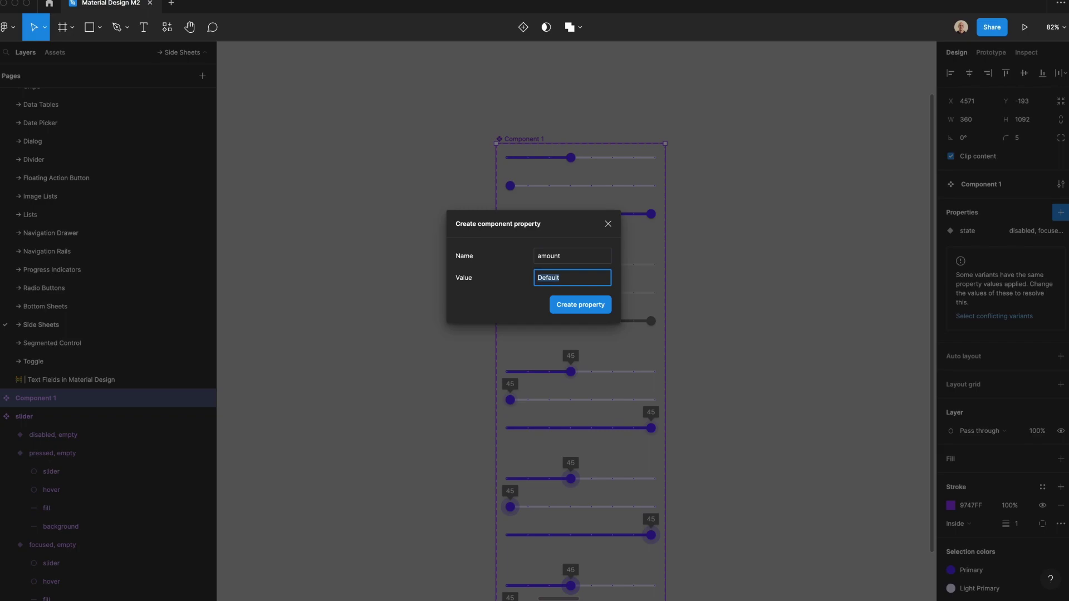
text(half)
click(598, 306)
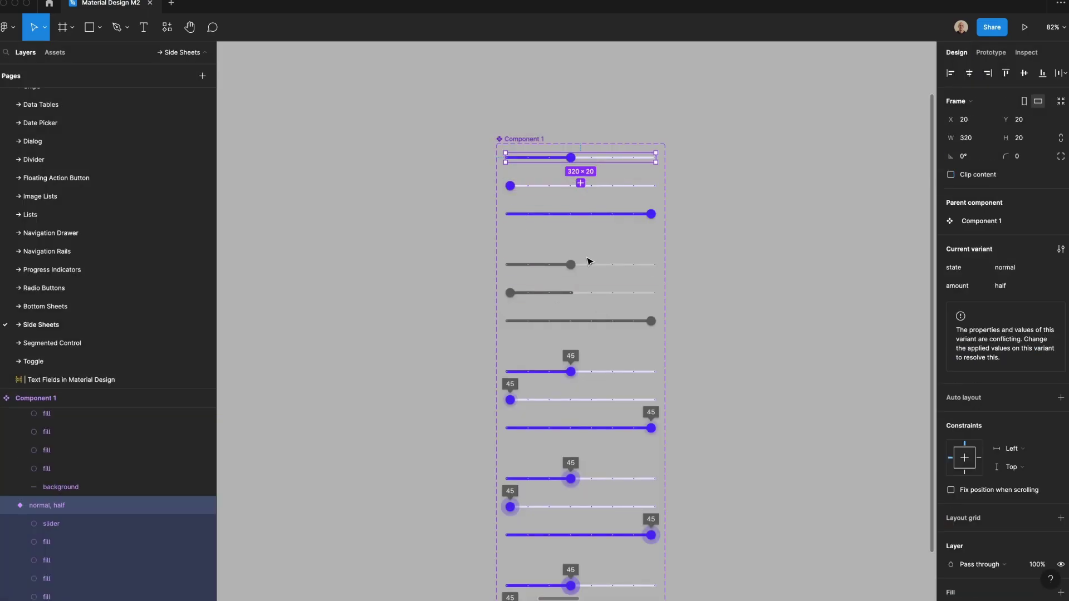
Step: Set the amount property of the second slider in every state group to "empty"
click(588, 262)
text(emp)
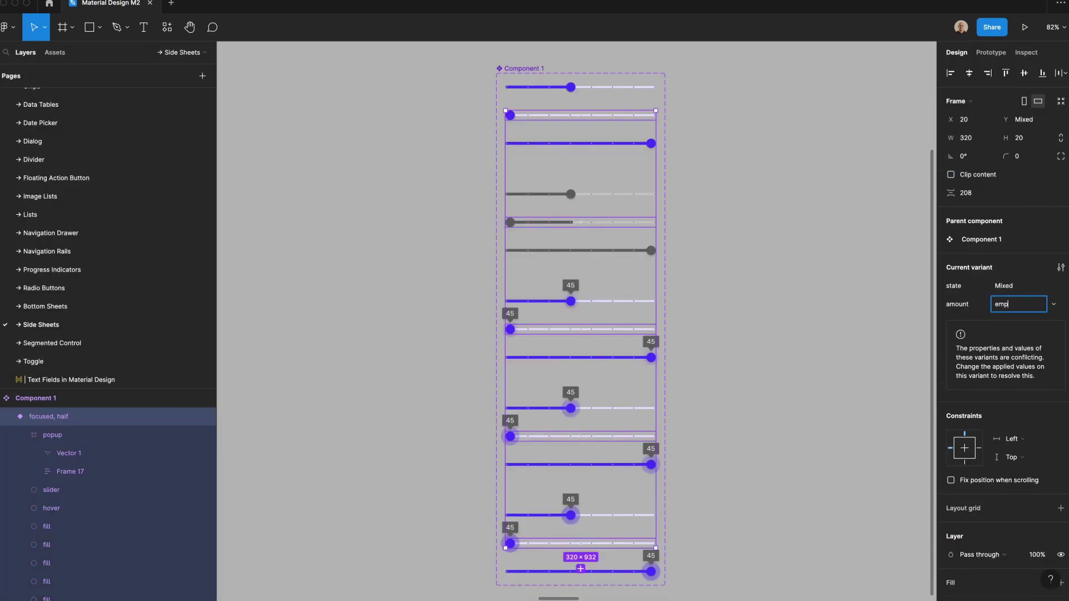
text(ty)
key(Return)
Step: Set the amount property of the third slider in every state group to "full"
click(579, 143)
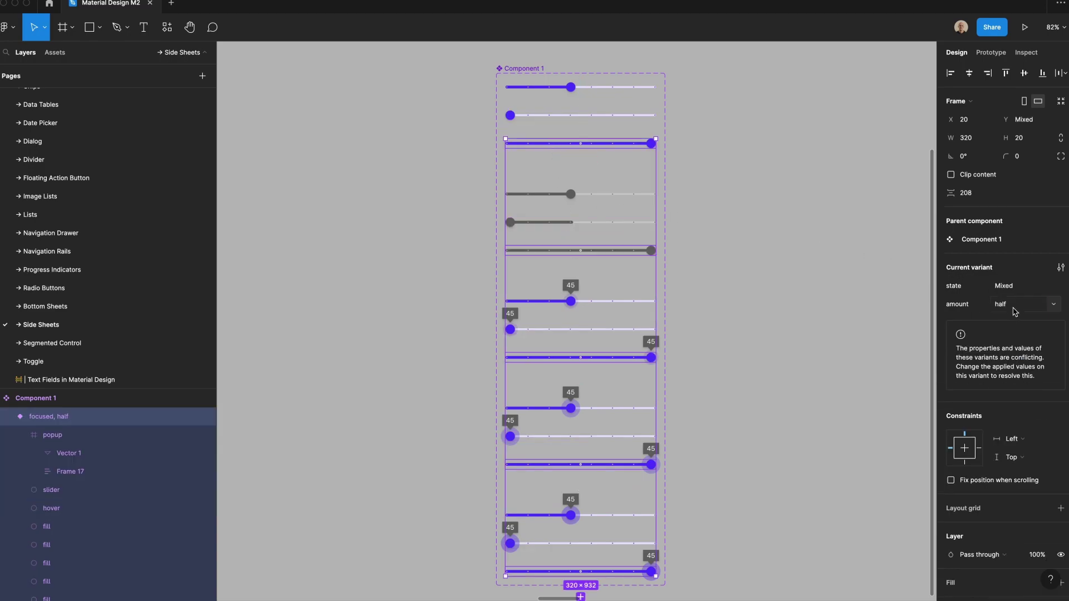
click(1015, 310)
text(full)
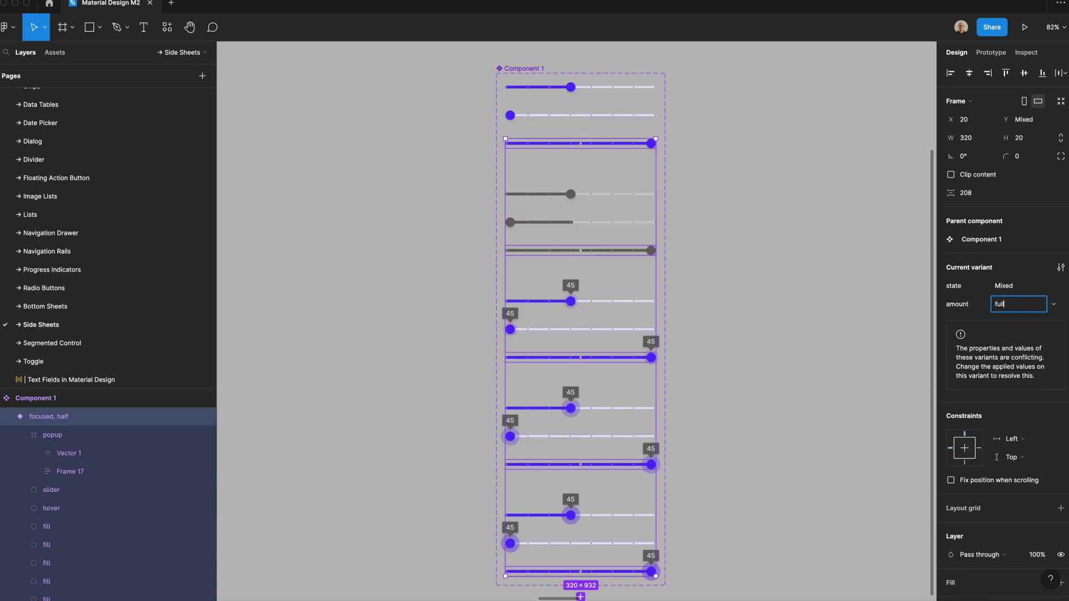
key(Return)
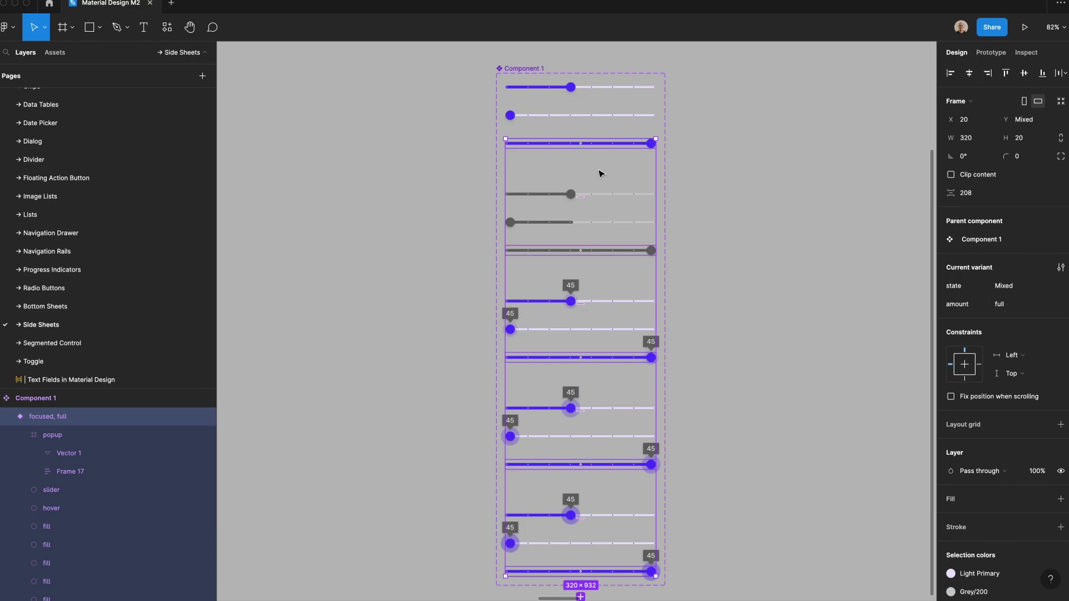
click(716, 214)
Step: Delete the leftover fill bar from the empty disabled slider
scroll(549, 131, up, 5)
double_click(539, 333)
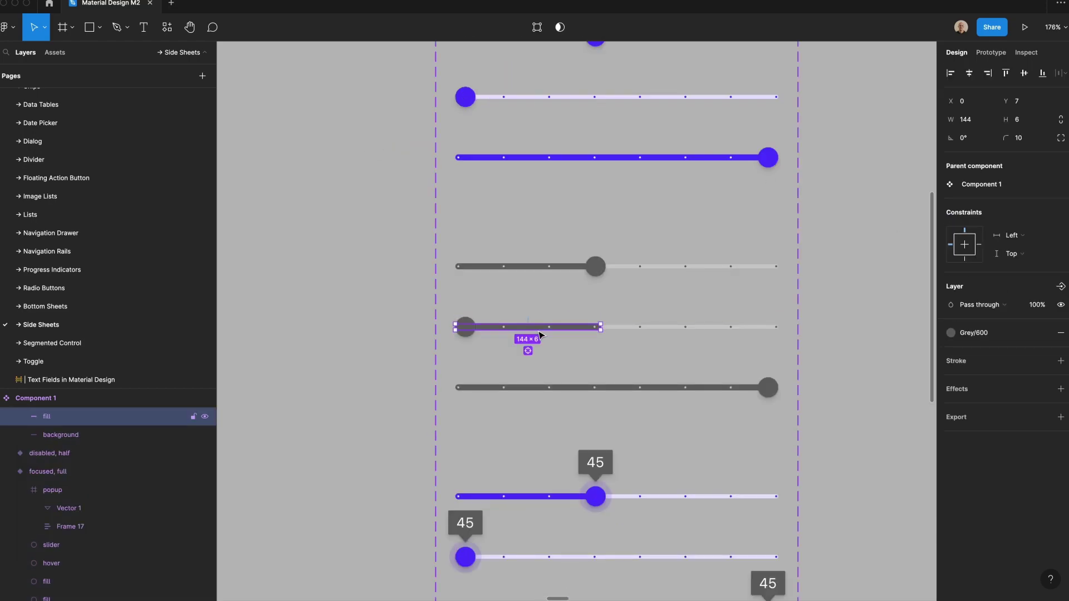
key(Delete)
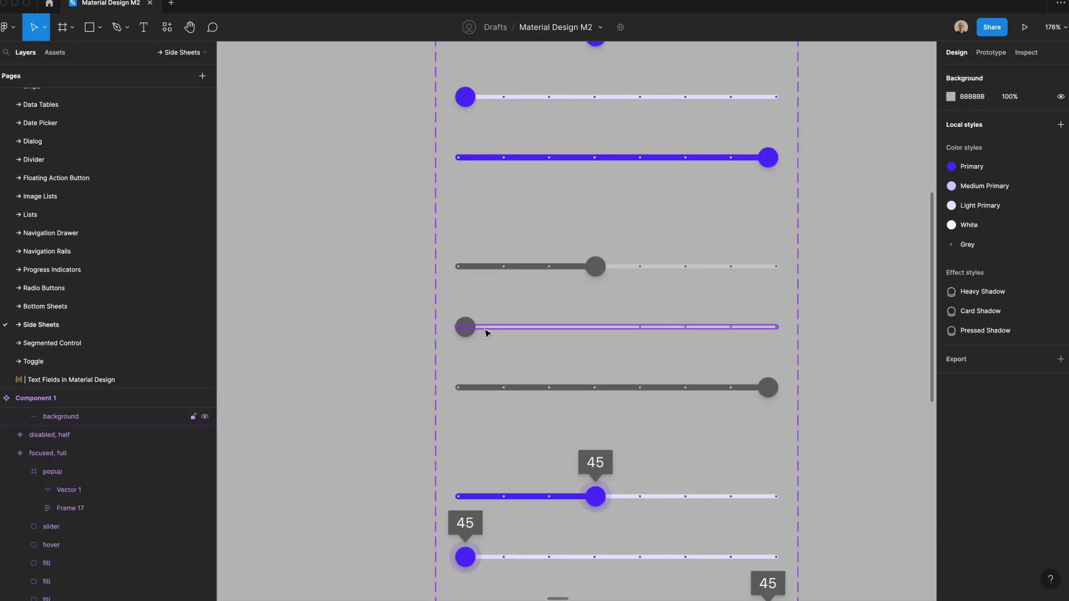
Step: Recolor the Grey/200 tick dots on the empty disabled slider to the Grey/300 style
click(506, 328)
scroll(107, 484, up, 1)
click(76, 457)
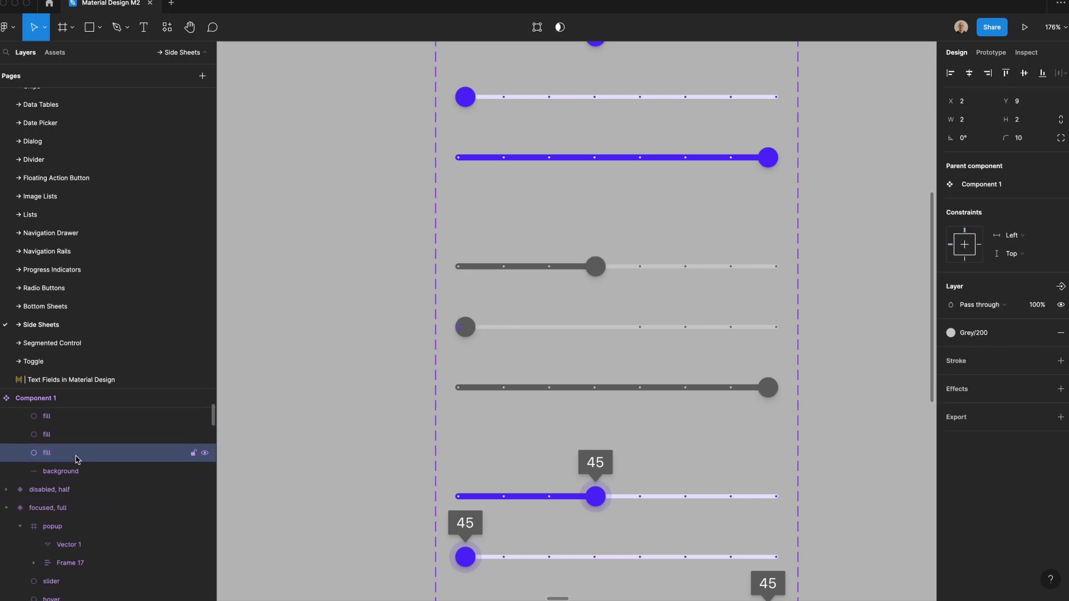
scroll(75, 456, up, 3)
shift+click(72, 433)
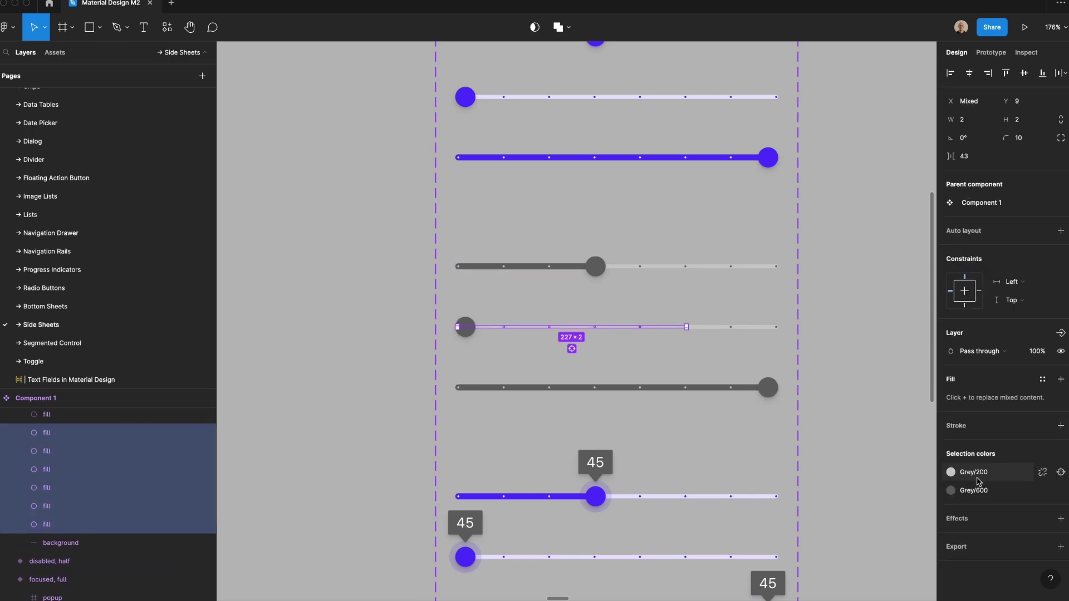
click(982, 491)
click(847, 480)
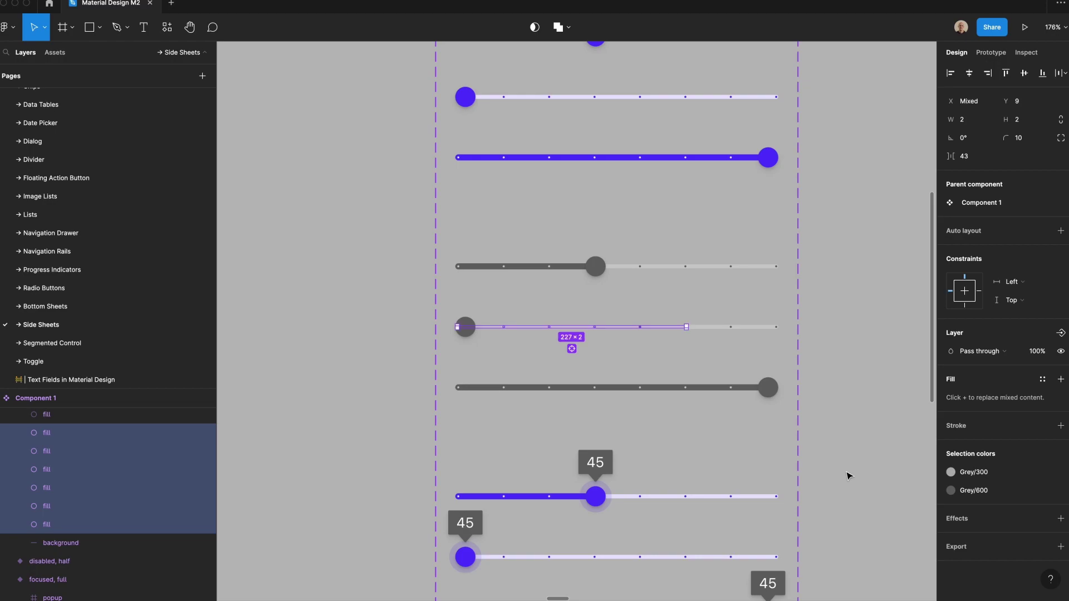
click(859, 399)
Step: Check the state values assigned to the disabled, hover, pressed and focused slider groups
key(shift+0)
drag(388, 123, 639, 368)
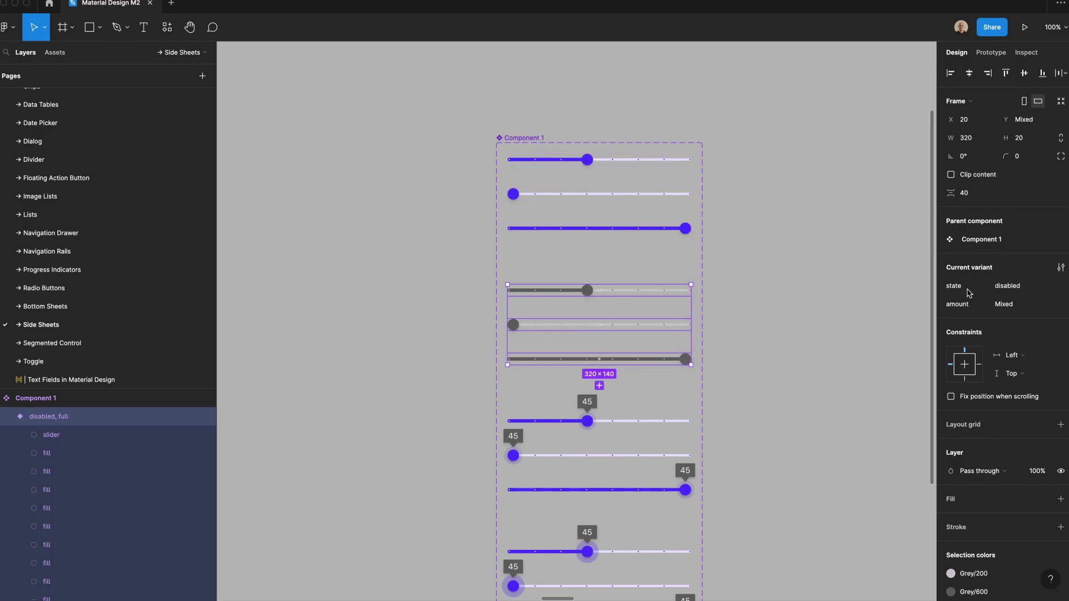
scroll(823, 303, down, 3)
drag(774, 281, 685, 345)
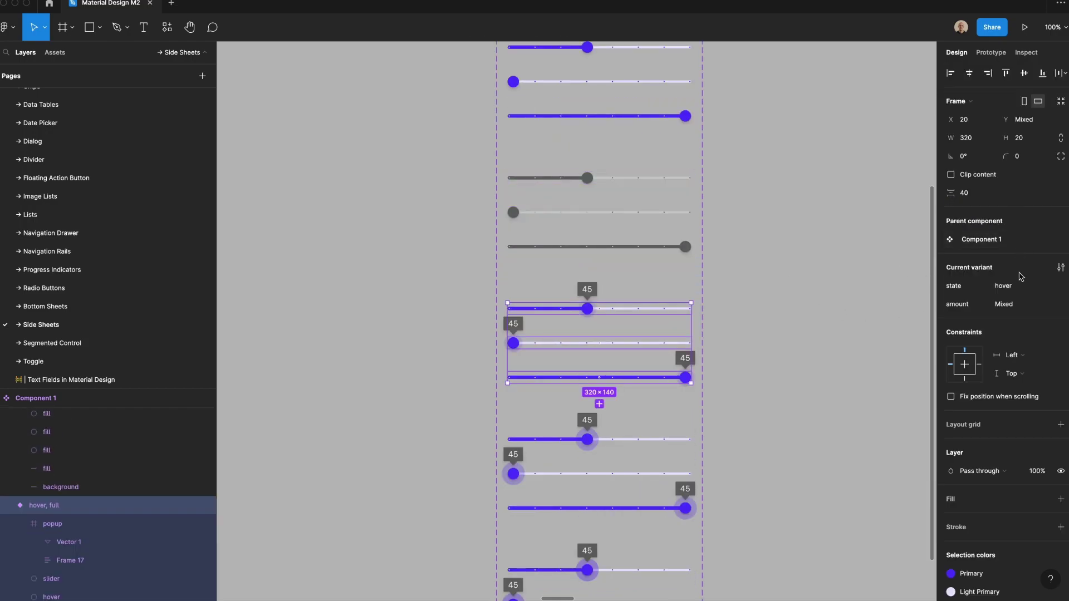
scroll(846, 287, down, 3)
key(Tab)
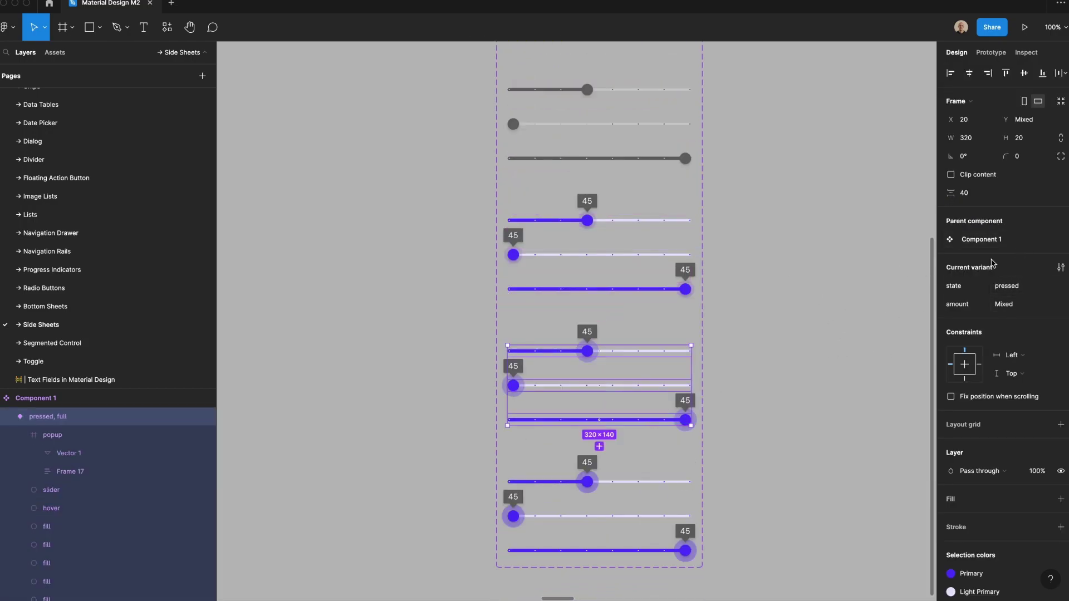
scroll(857, 262, down, 4)
drag(790, 345, 651, 465)
click(743, 229)
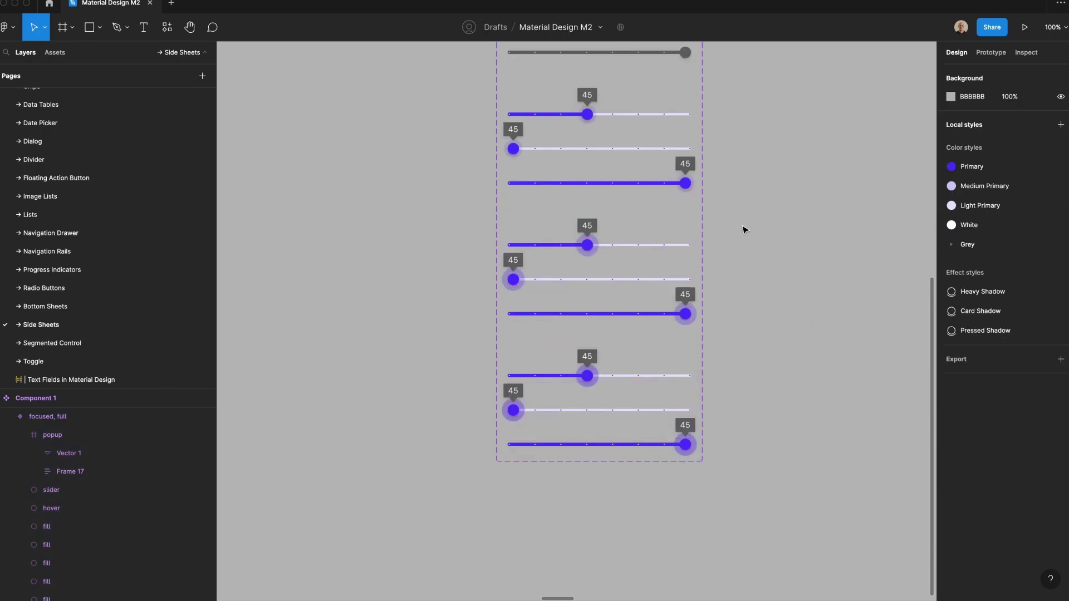
Step: Try to copy the normal, half-filled slider variant outside the component set
scroll(679, 178, up, 5)
click(607, 124)
scroll(580, 118, right, 1)
scroll(580, 118, right, 3)
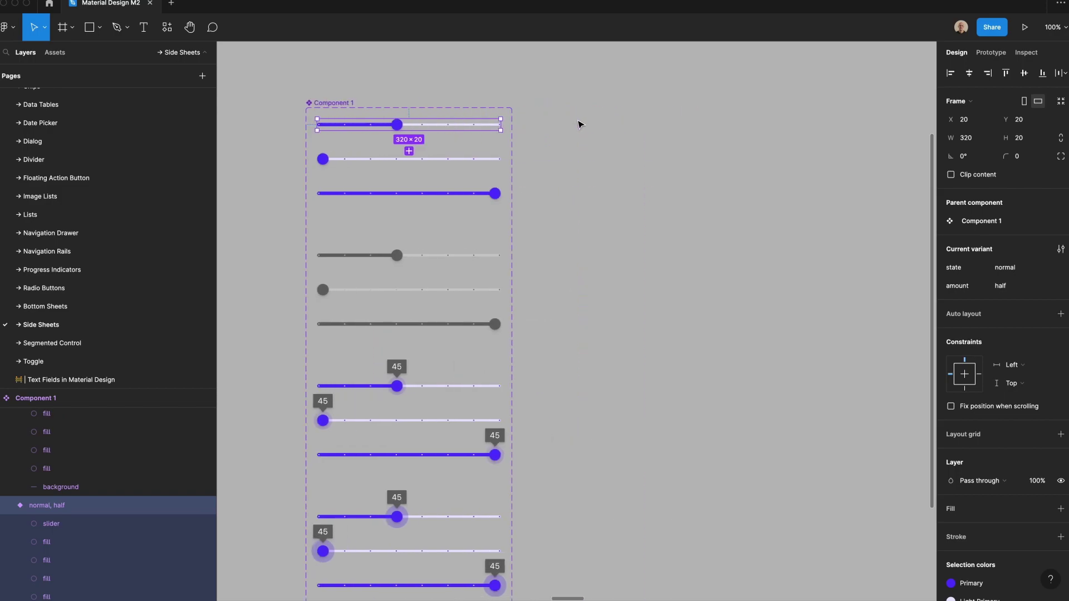
drag(404, 129, 769, 155)
key(super+z)
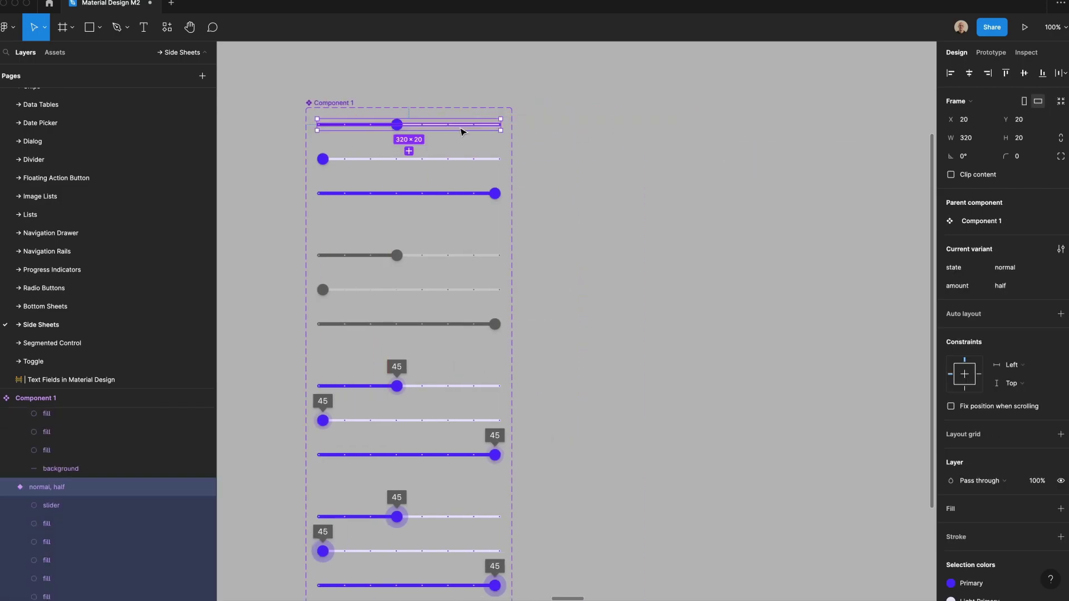
Step: Rename the component set to "discrete slider"
click(350, 105)
click(1004, 183)
text(d)
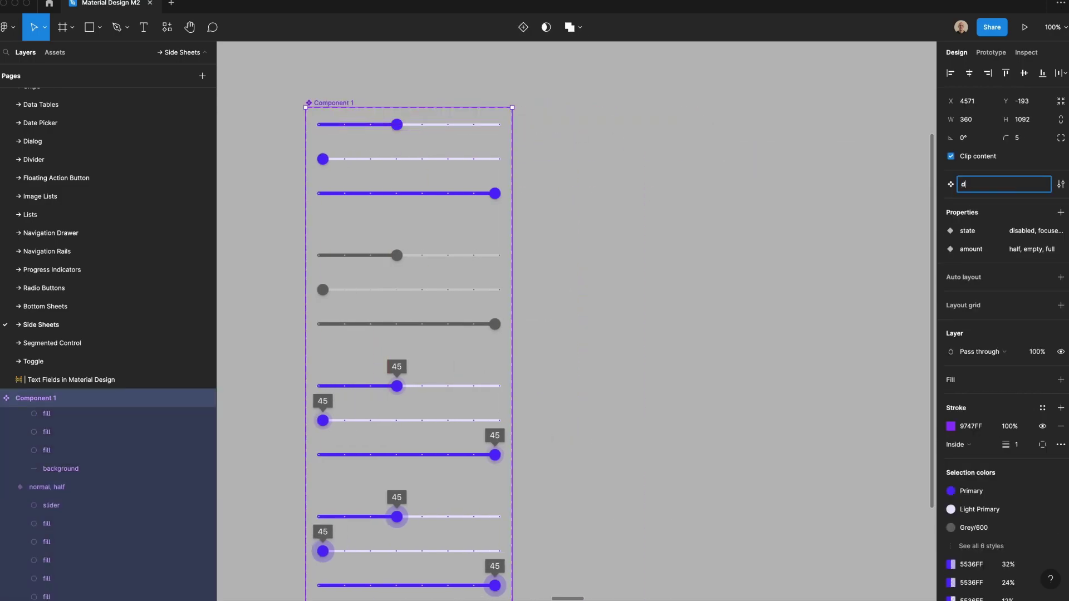
text(iscrete slider)
key(Return)
Step: Place a test instance of the normal, half-filled slider beside the set and switch its state to disabled and focused
drag(356, 129, 702, 159)
click(1035, 225)
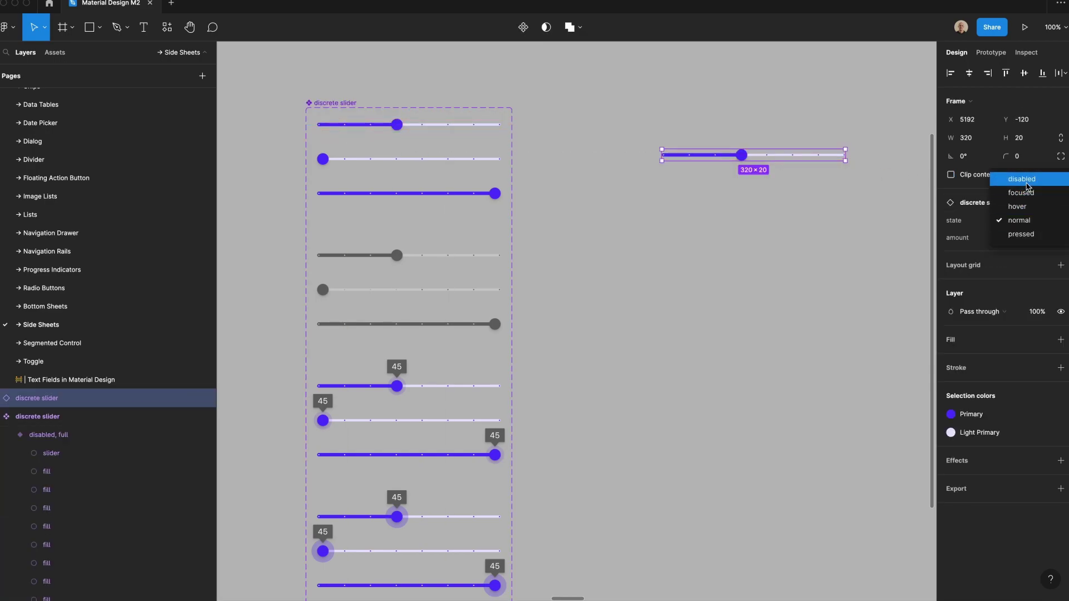
click(1023, 178)
click(1020, 223)
click(1026, 235)
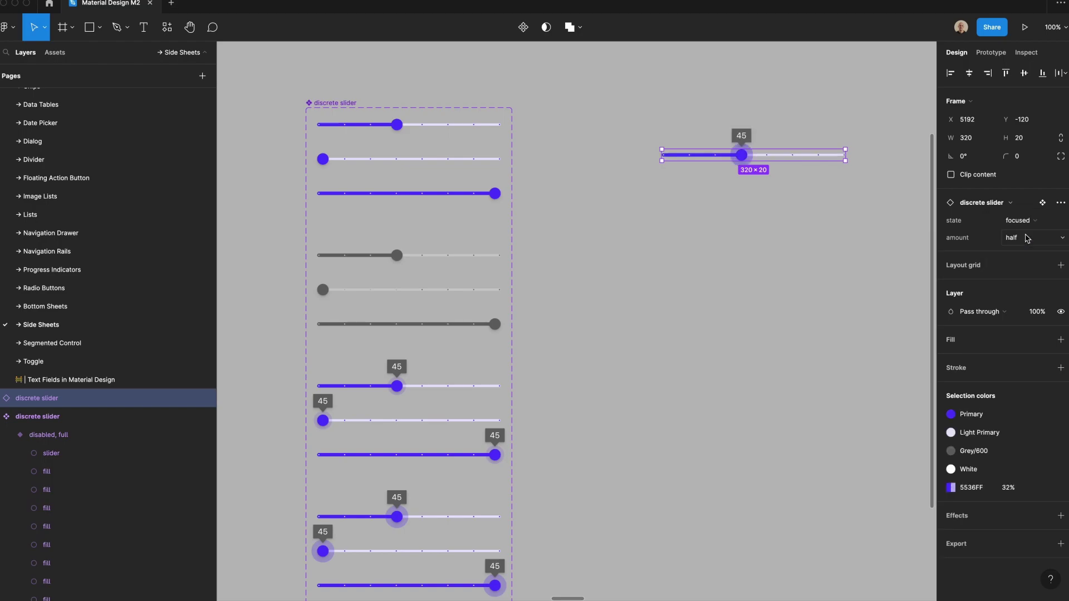
Step: Test the slider instance's amount property with the empty and full values
click(1026, 241)
click(1022, 251)
click(1022, 238)
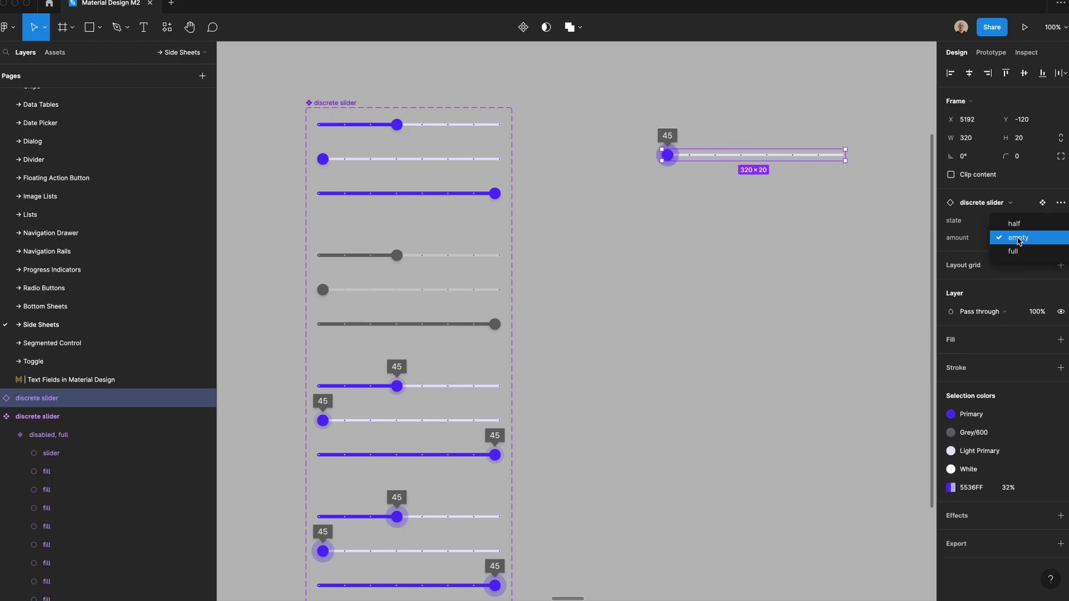
click(1019, 252)
click(816, 193)
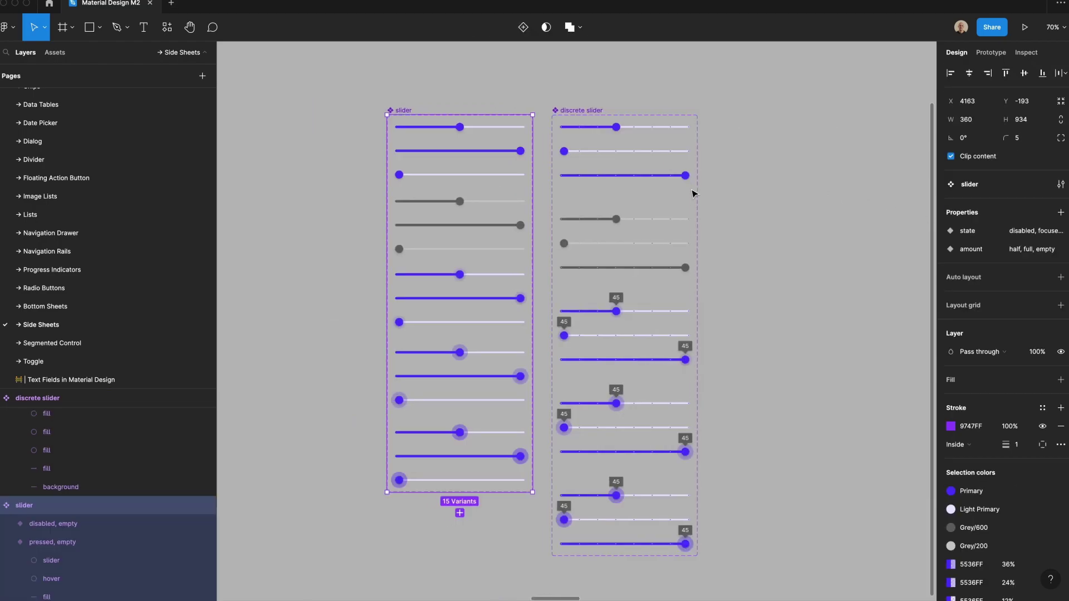
scroll(694, 194, left, 2)
click(508, 89)
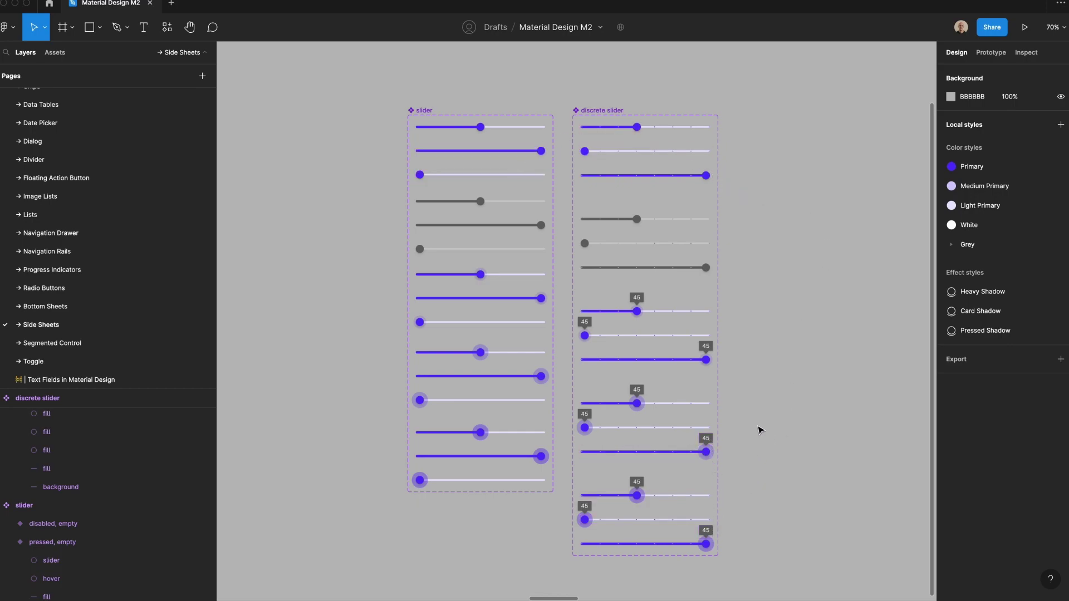
Step: Center-align the popup text on the empty hover, pressed and focused discrete sliders
key(z)
drag(384, 128, 913, 562)
super+double_click(473, 270)
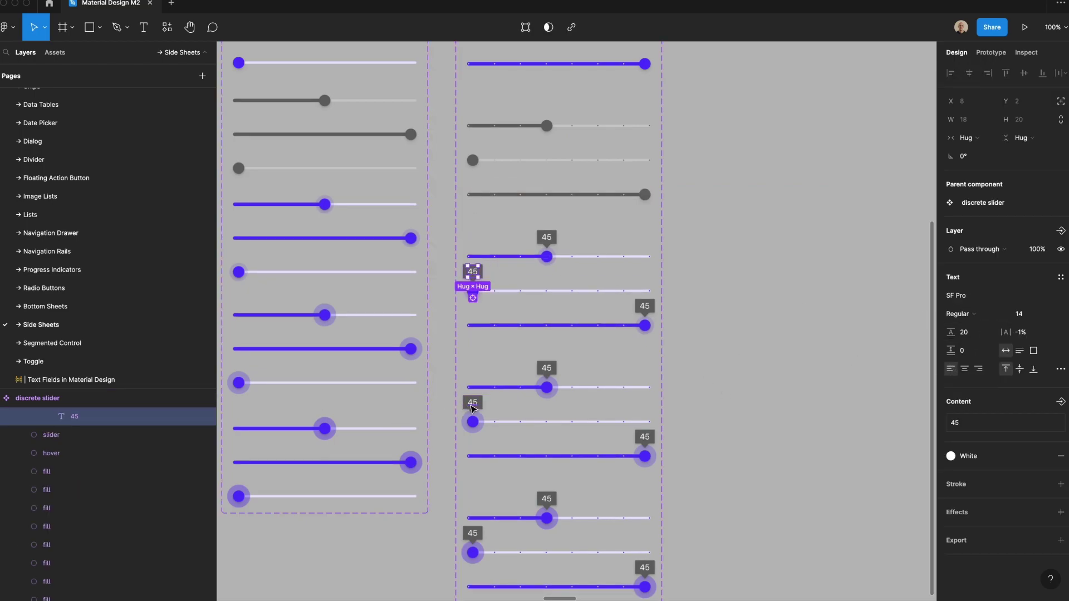
shift+click(472, 402)
shift+click(479, 531)
click(964, 372)
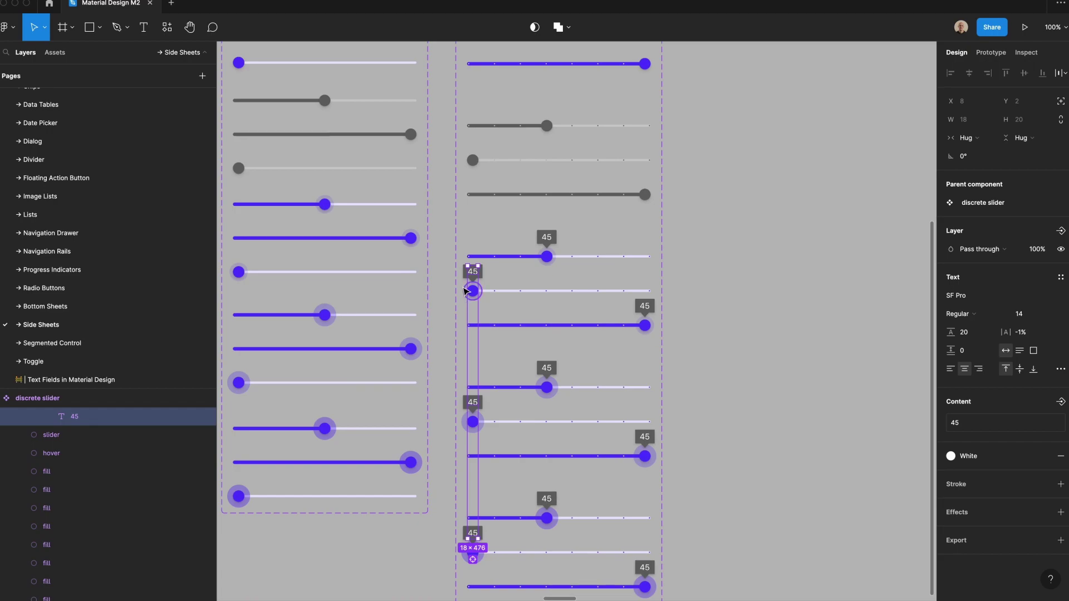
Step: Change the popup text on the empty hover, pressed and focused sliders to 0
double_click(473, 272)
text(0)
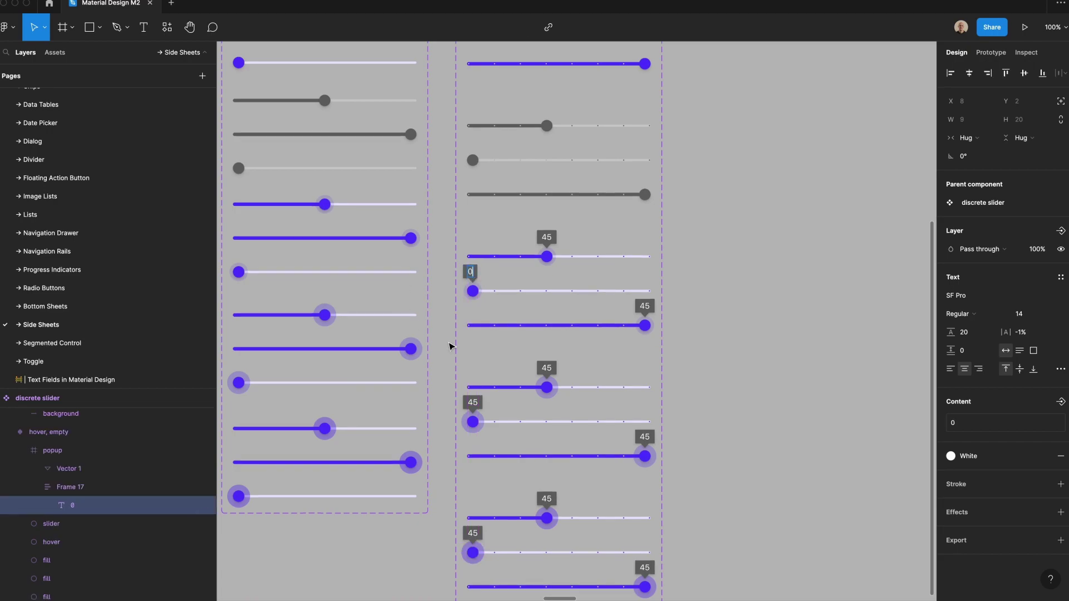
key(Escape)
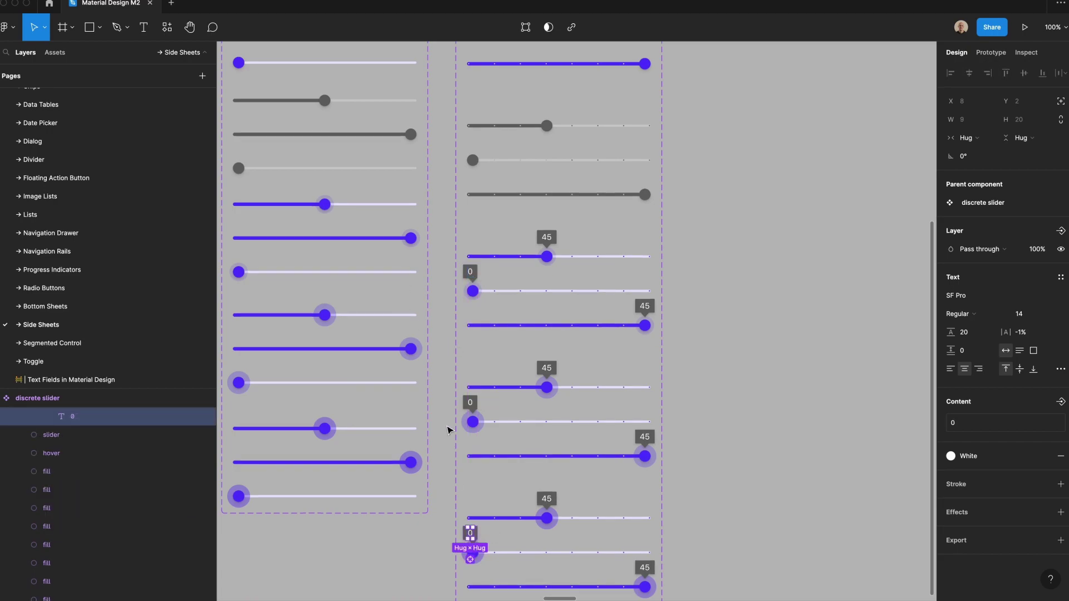
Step: Shift the label boxes of the three 0 popups 4 px to the right, centering them over their pointers
key(shift+a)
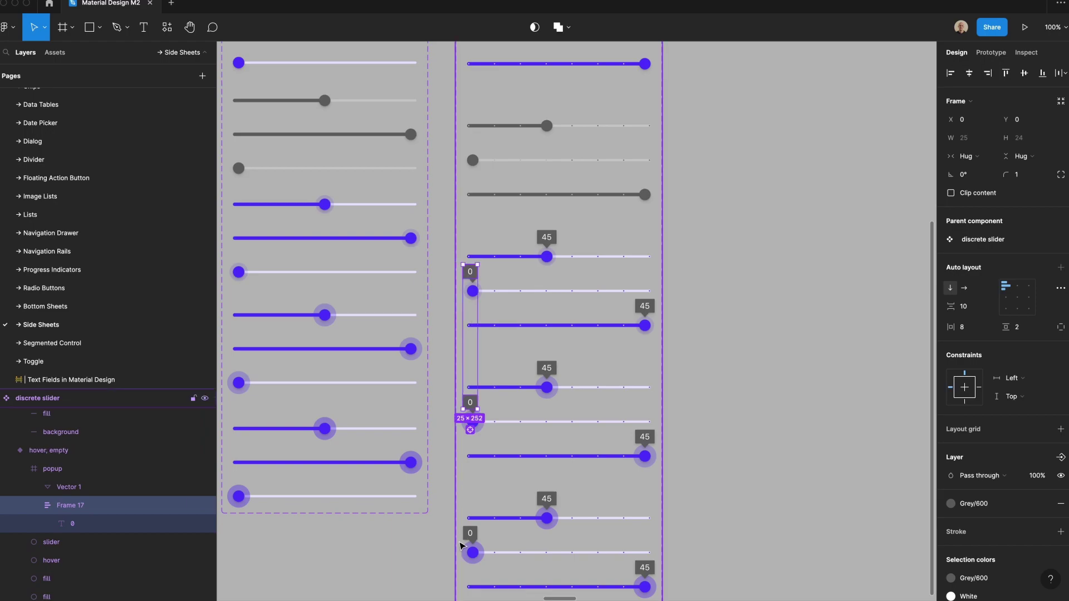
key(Right)
key(Right)
key(Right)
key(Right)
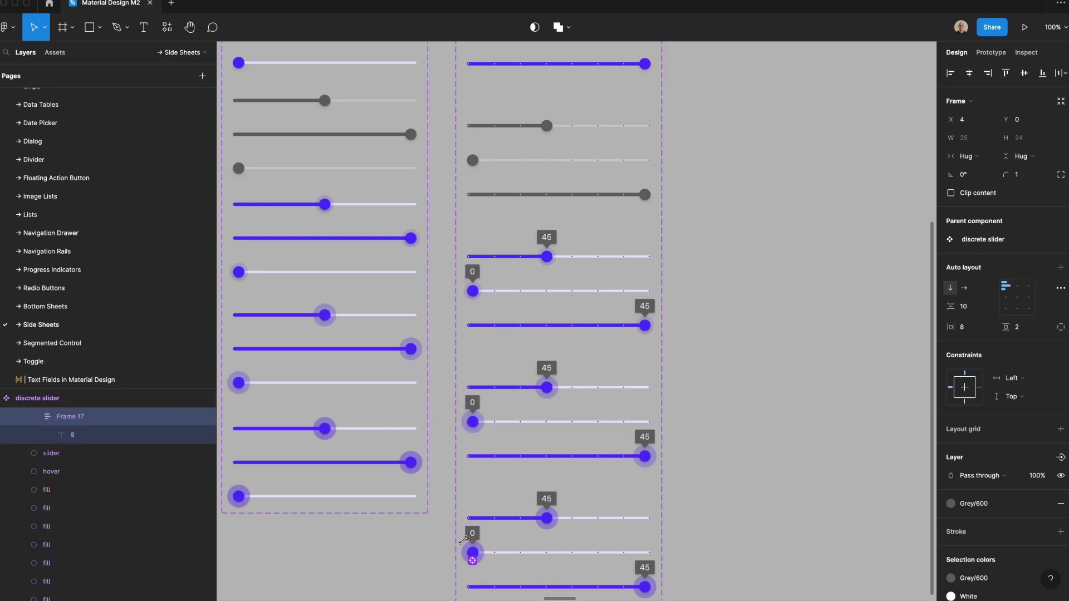
Step: Center-align the popup text on the full hover, pressed and focused discrete sliders
super+click(649, 567)
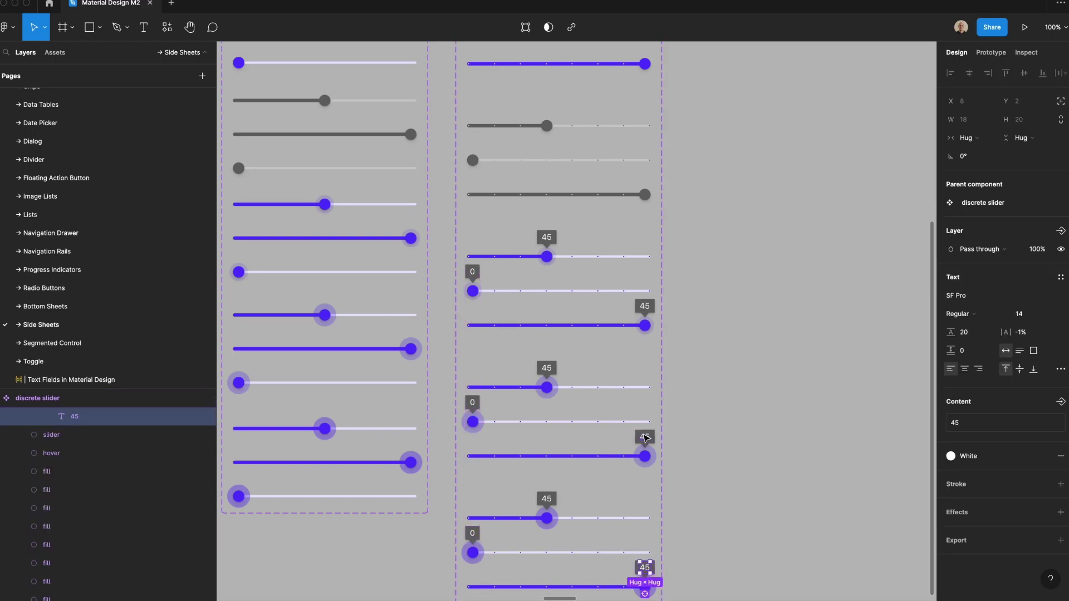
shift+super+click(644, 436)
shift+super+click(644, 306)
click(965, 369)
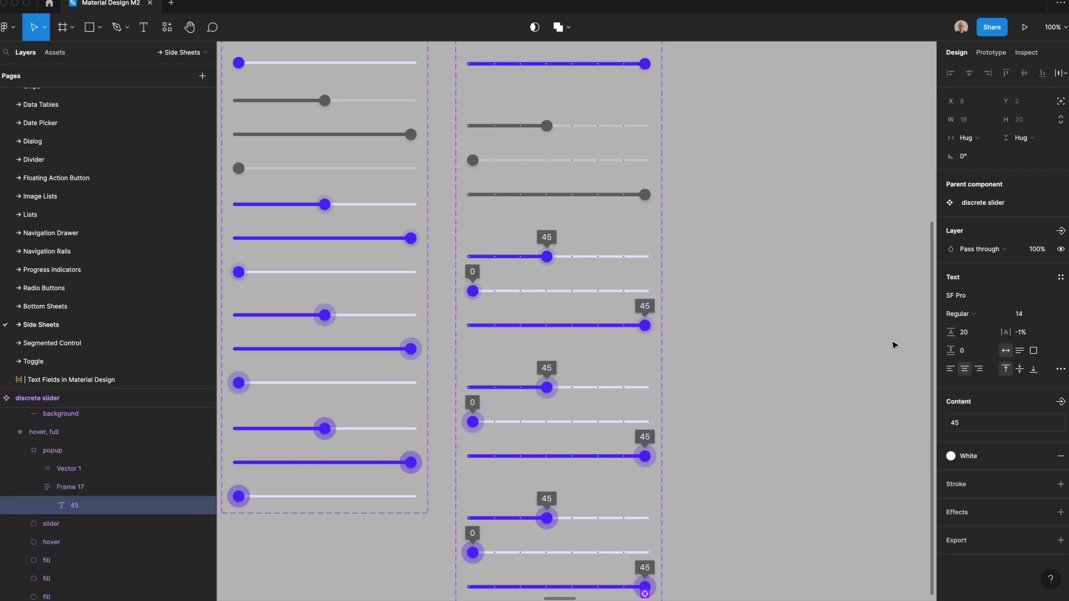
Step: Change the popup text on the full hover, pressed and focused sliders to 100
double_click(645, 308)
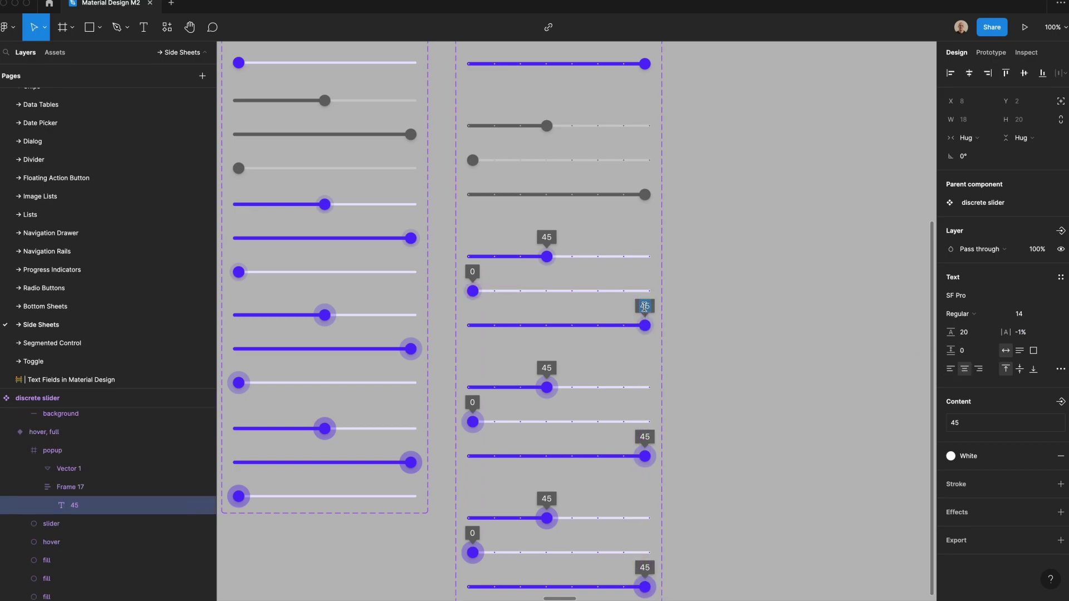
text(100)
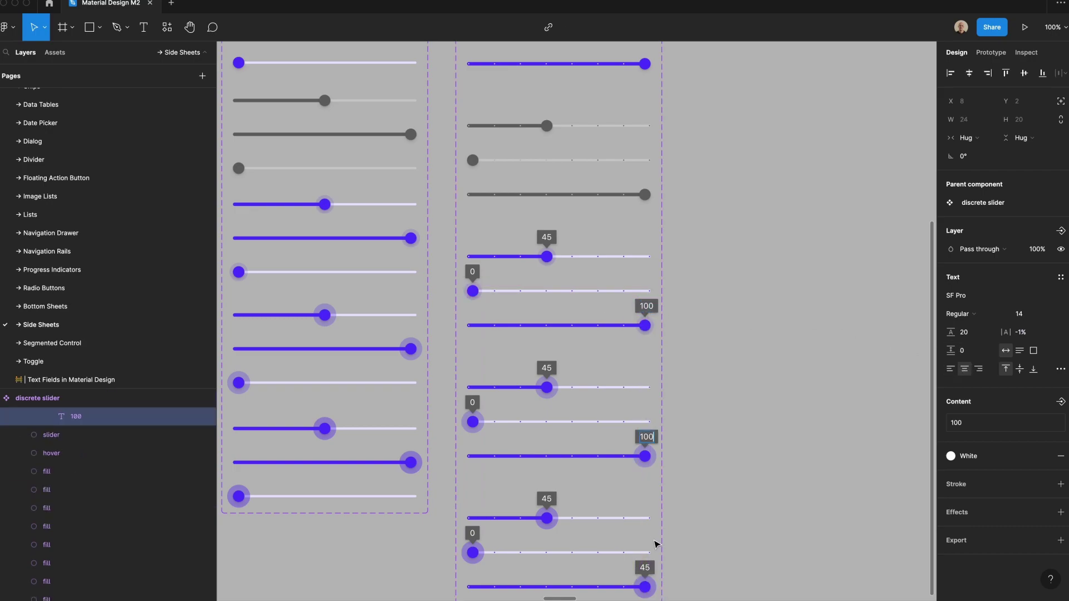
double_click(646, 564)
text(100)
Step: Shift the label boxes of the three 100 popups 3 px to the left, centering them over their pointers
super+click(641, 305)
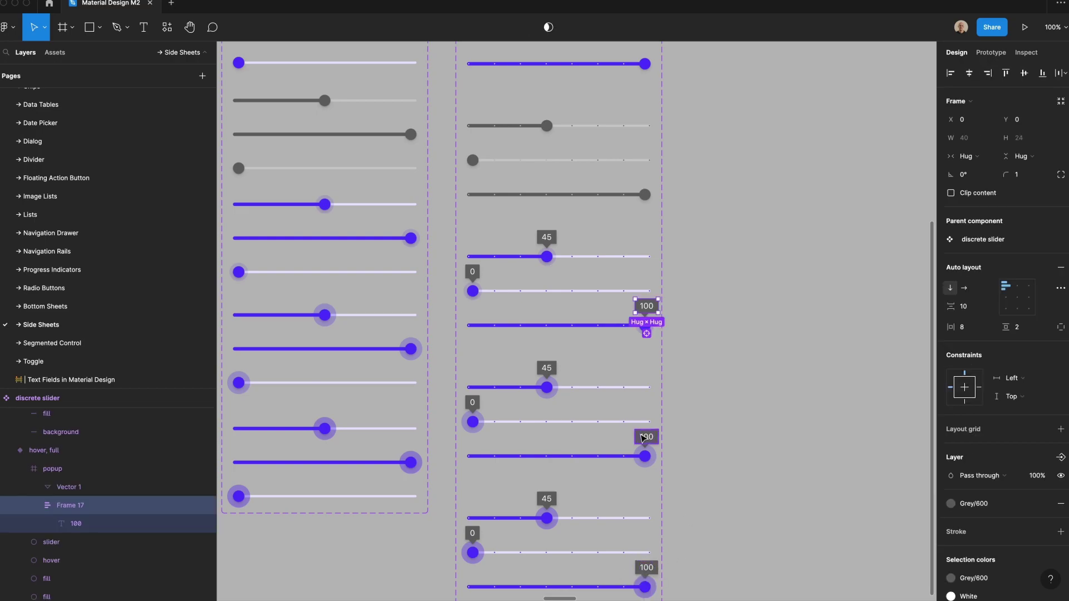
shift+super+click(640, 444)
shift+super+click(638, 565)
key(Left)
key(Left)
key(Left)
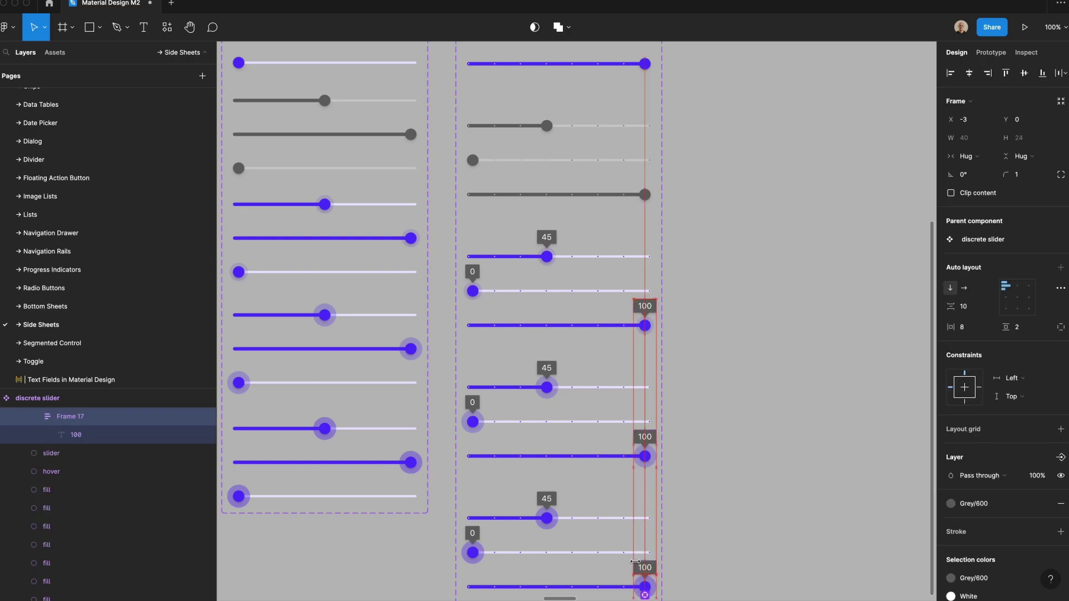
click(799, 312)
scroll(732, 305, up, 5)
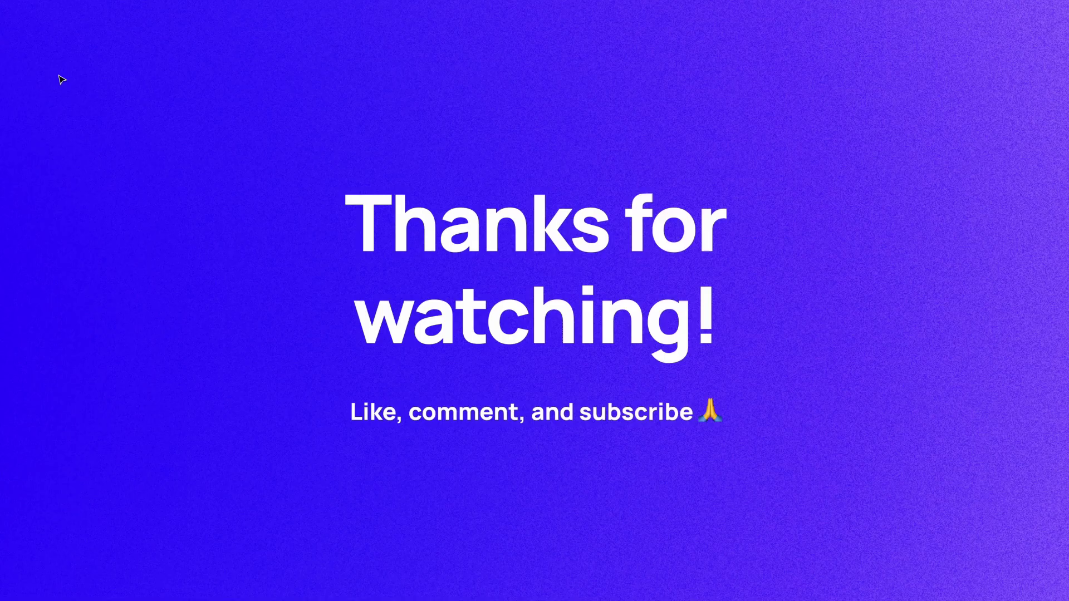